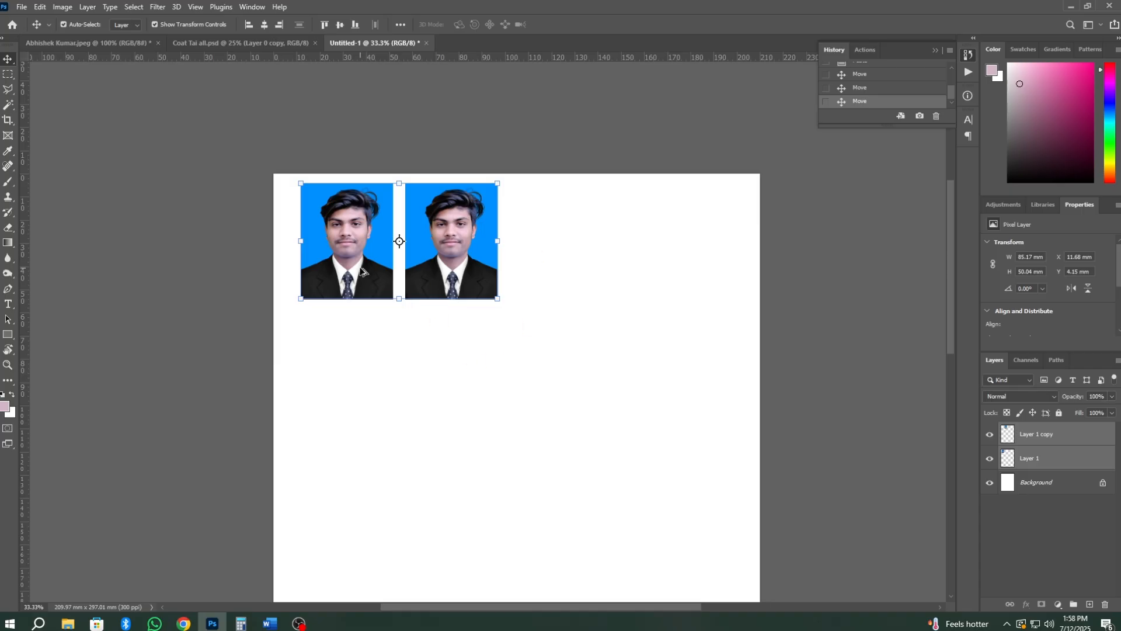
Duplicate the two portraits alongside to form a row of four, and copy that row directly beneath it.
{"action": "left_click_drag", "start_coordinate": [365, 272], "coordinate": [574, 272]}
{"action": "left_click", "coordinate": [632, 382]}
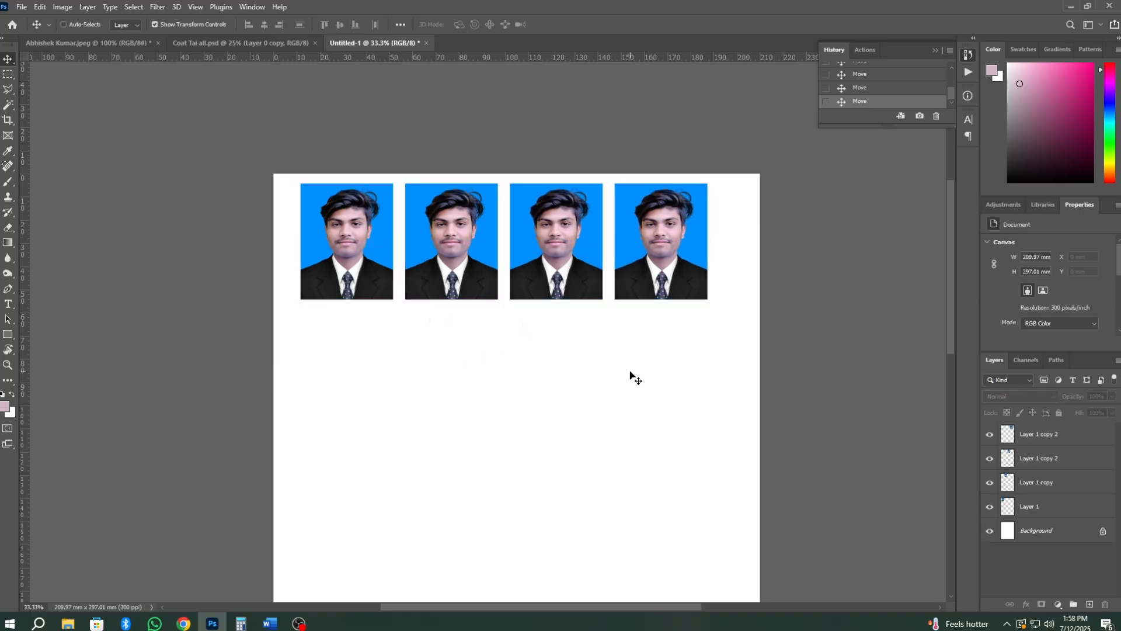
{"action": "key", "text": "ctrl+plus"}
{"action": "key", "text": "ctrl+minus"}
{"action": "scroll", "coordinate": [629, 373], "scroll_direction": "down", "scroll_amount": 4}
{"action": "left_click_drag", "start_coordinate": [720, 375], "coordinate": [333, 233]}
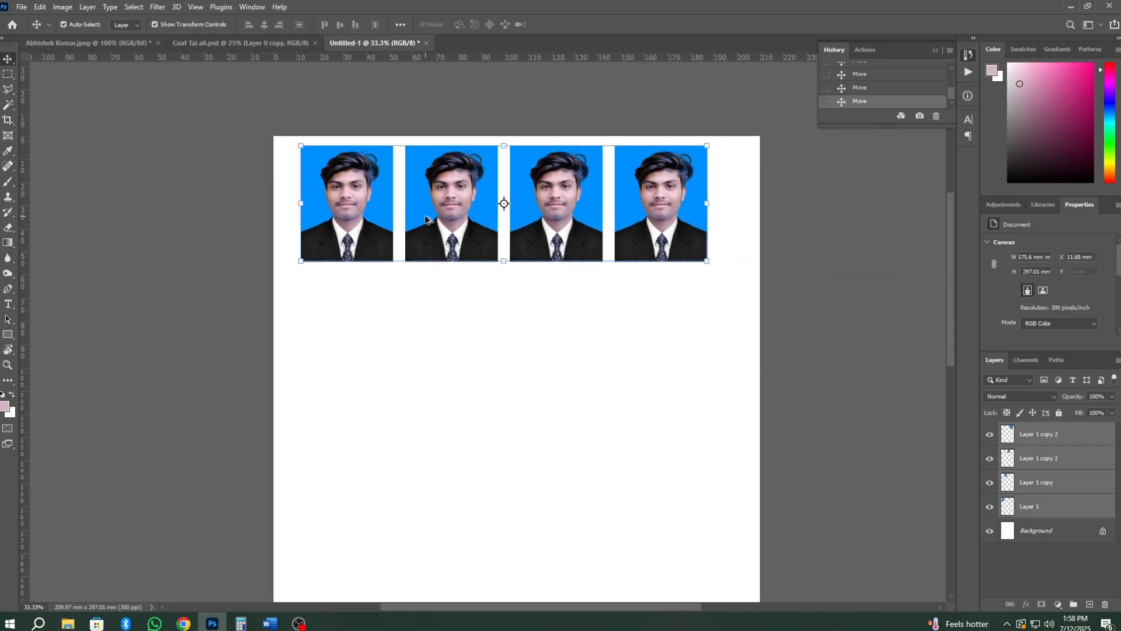
{"action": "left_click_drag", "start_coordinate": [438, 183], "coordinate": [437, 309]}
{"action": "left_click", "coordinate": [686, 494]}
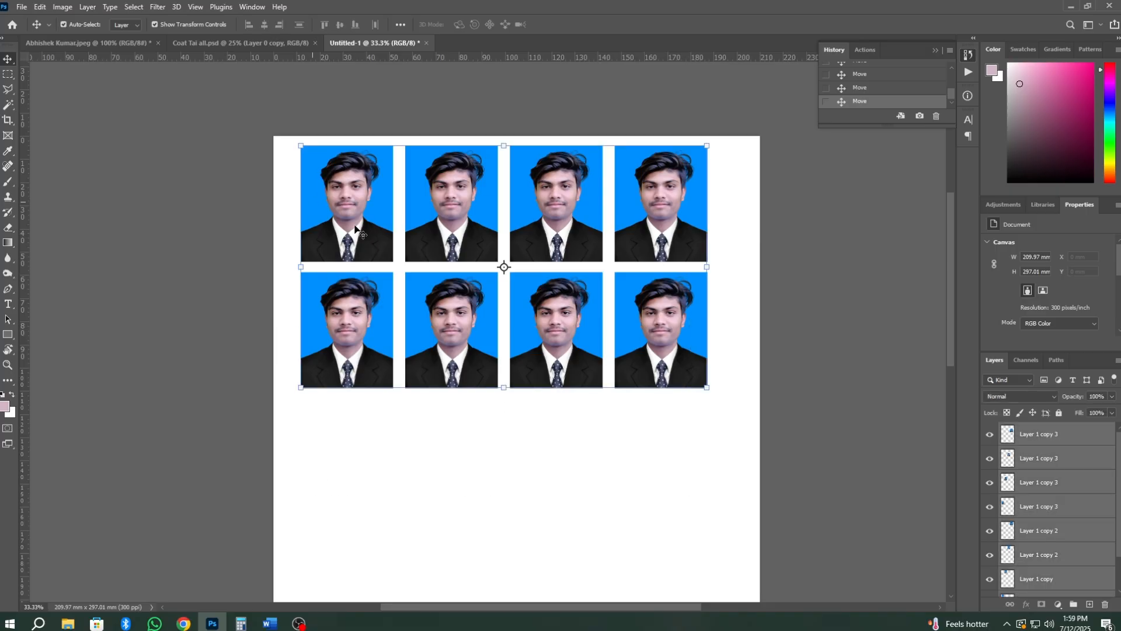
{"action": "scroll", "coordinate": [505, 263], "scroll_direction": "down", "scroll_amount": 5}
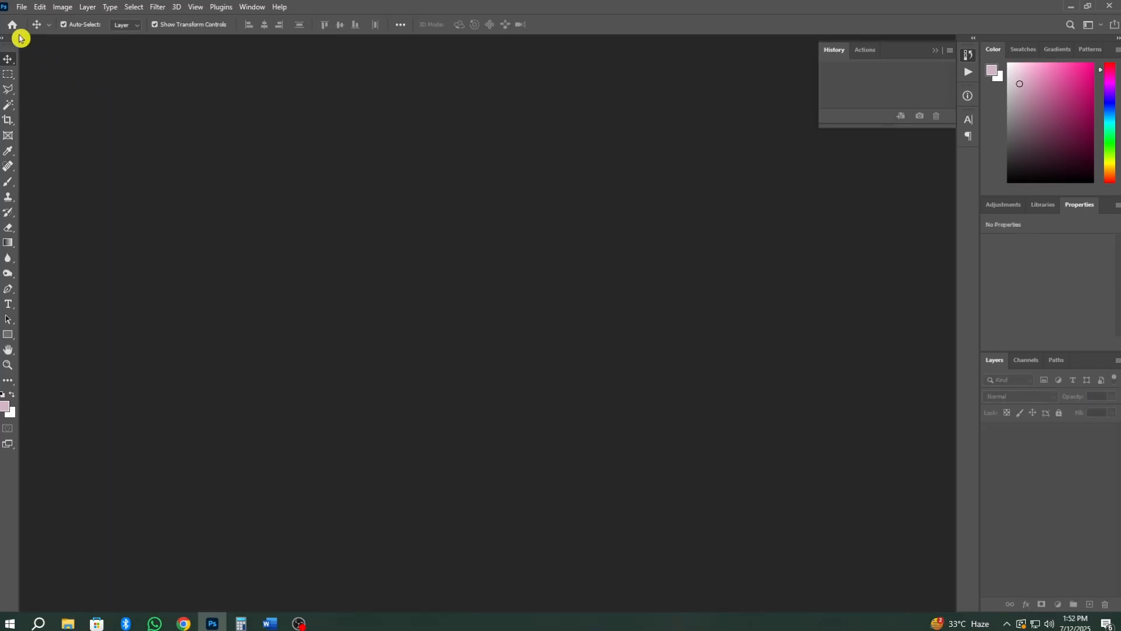
Open the Desktop portrait of the young man in a white T-shirt against a yellow wall.
{"action": "left_click", "coordinate": [21, 7]}
{"action": "left_click", "coordinate": [48, 32]}
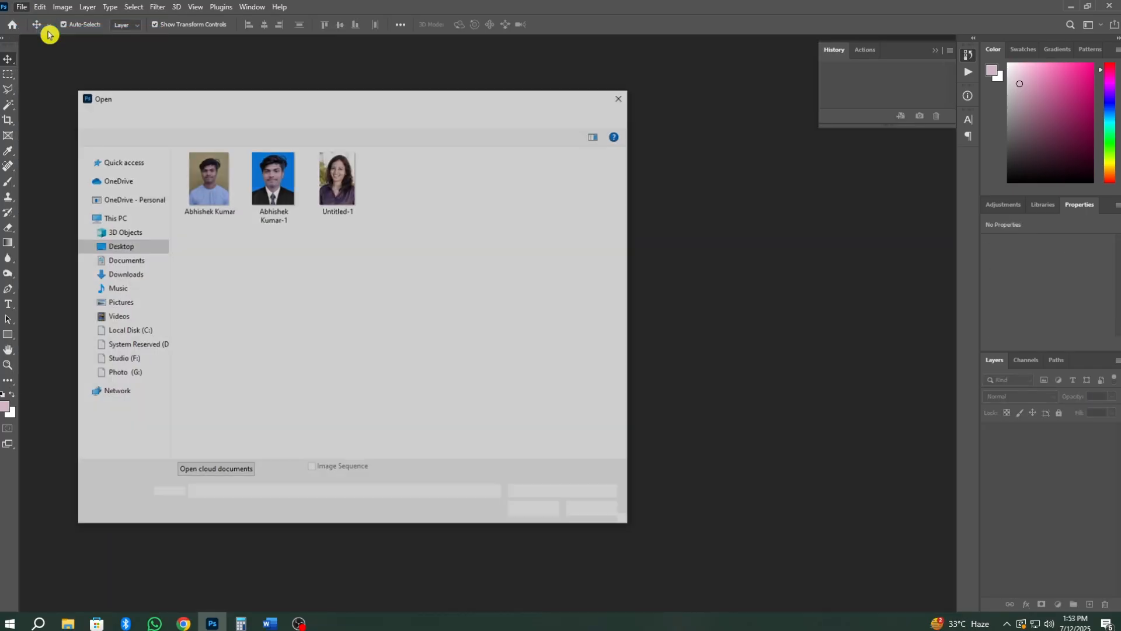
{"action": "double_click", "coordinate": [212, 185]}
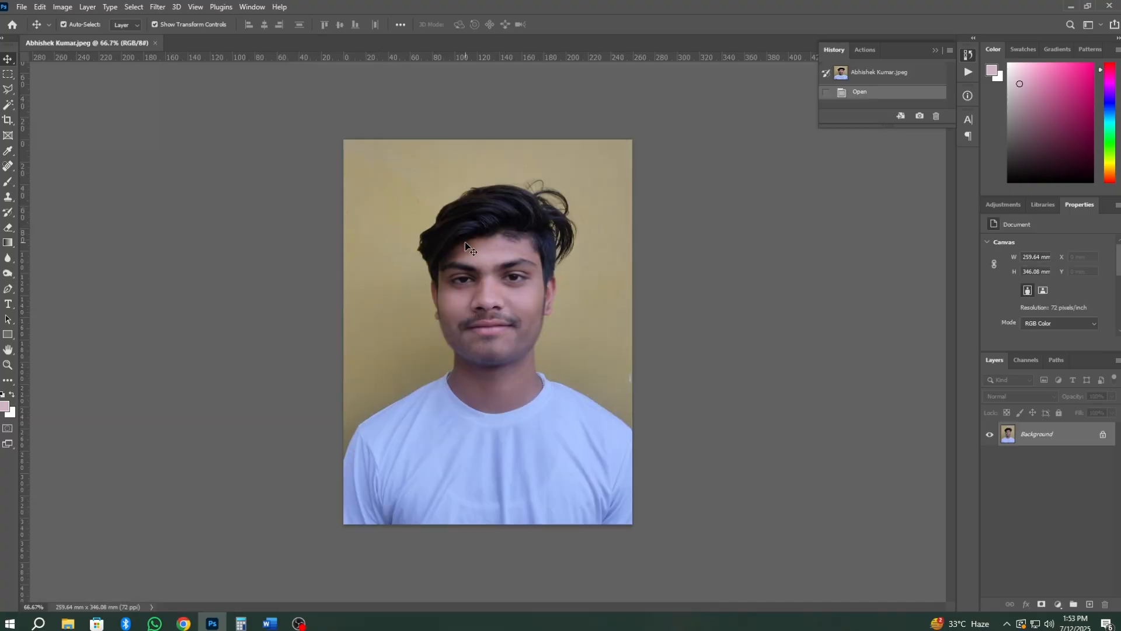
Start a crop of the portrait at 40 mm by 50 mm and 300 px/in.
{"action": "key", "text": "ctrl+plus"}
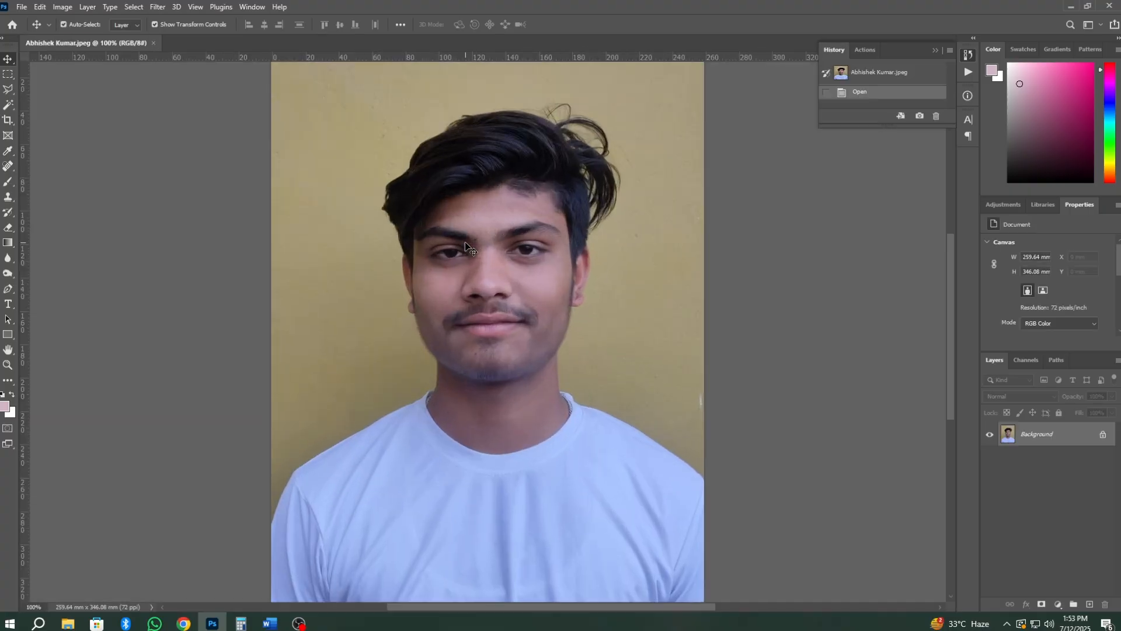
{"action": "left_click", "coordinate": [7, 120]}
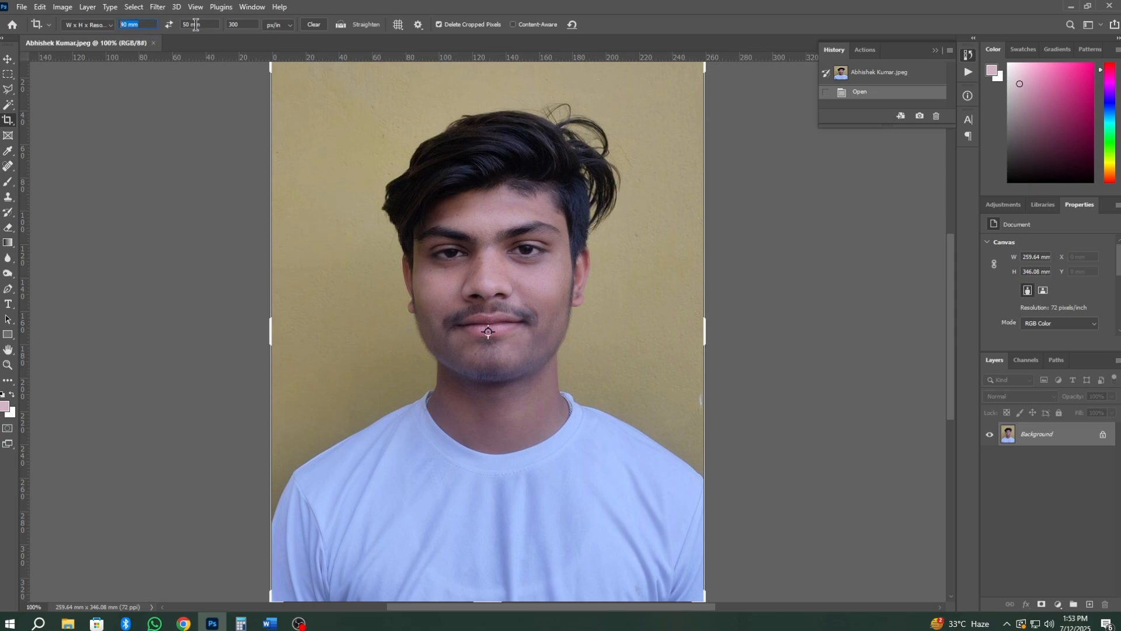
{"action": "key", "text": "Tab"}
{"action": "key", "text": "Tab"}
{"action": "left_click", "coordinate": [461, 209]}
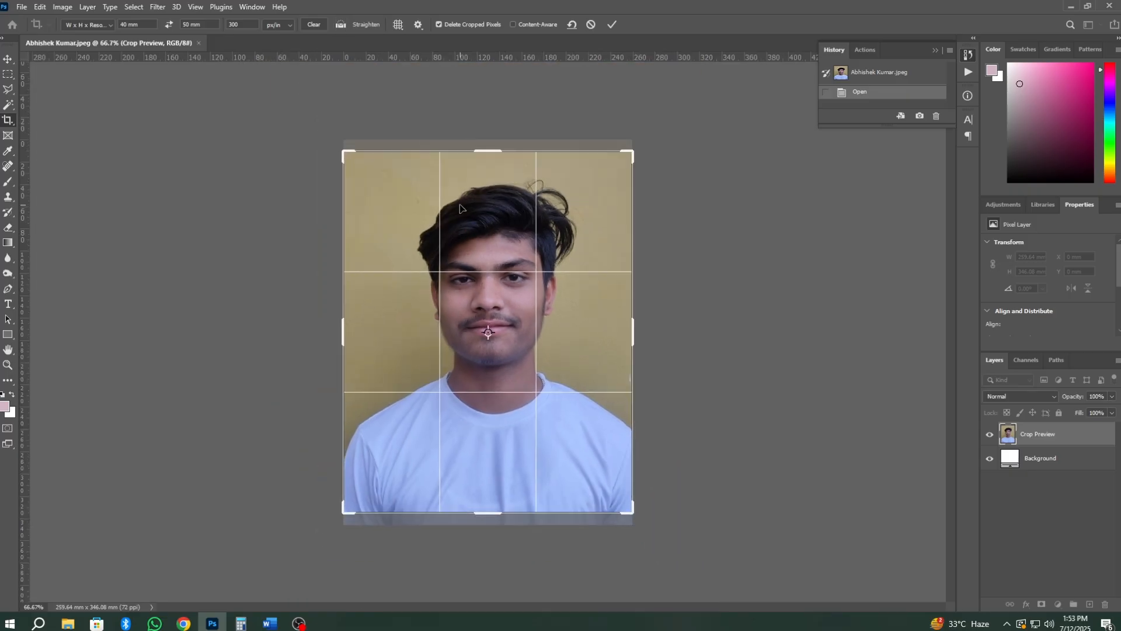
Tighten the crop frame around the head and shoulders, rotate slightly to straighten the head, centre the face, and apply the crop.
{"action": "left_click_drag", "start_coordinate": [632, 149], "coordinate": [611, 176]}
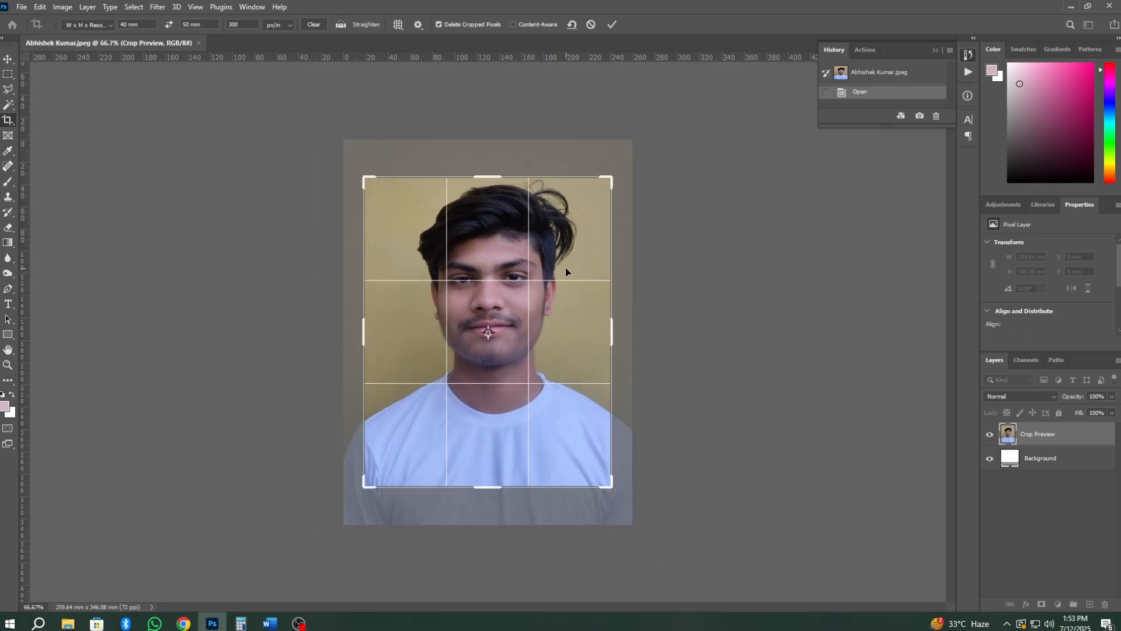
{"action": "left_click_drag", "start_coordinate": [565, 267], "coordinate": [555, 280]}
{"action": "left_click_drag", "start_coordinate": [639, 155], "coordinate": [664, 145]}
{"action": "left_click_drag", "start_coordinate": [588, 292], "coordinate": [595, 290]}
{"action": "key", "text": "Left"}
{"action": "key", "text": "Left"}
{"action": "key", "text": "Left"}
{"action": "key", "text": "Left"}
{"action": "key", "text": "Left"}
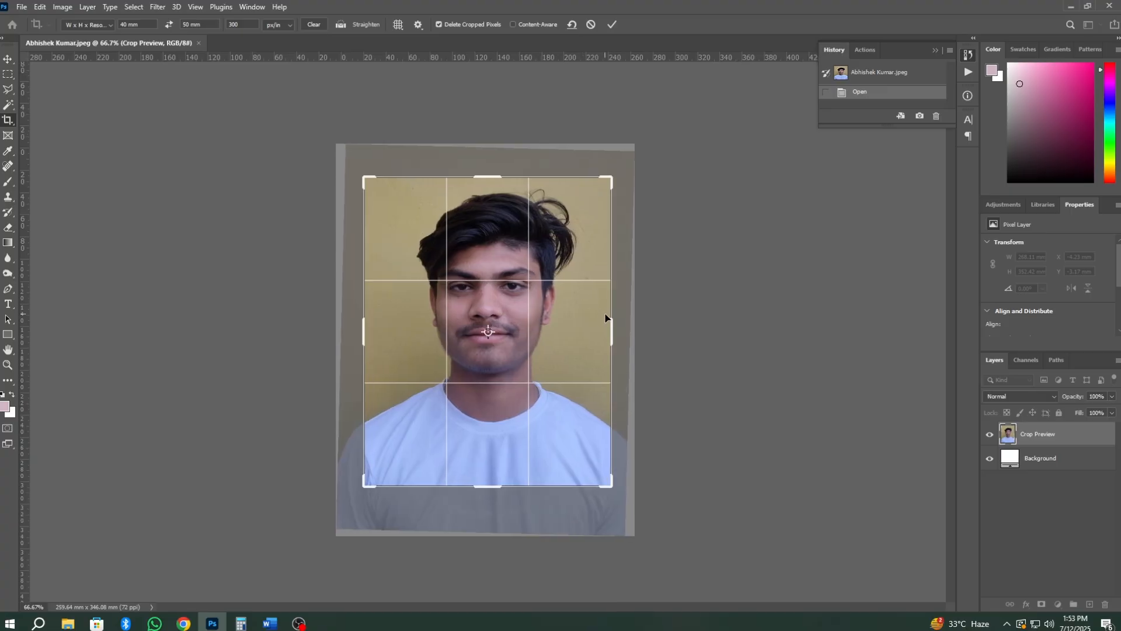
{"action": "key", "text": "Return"}
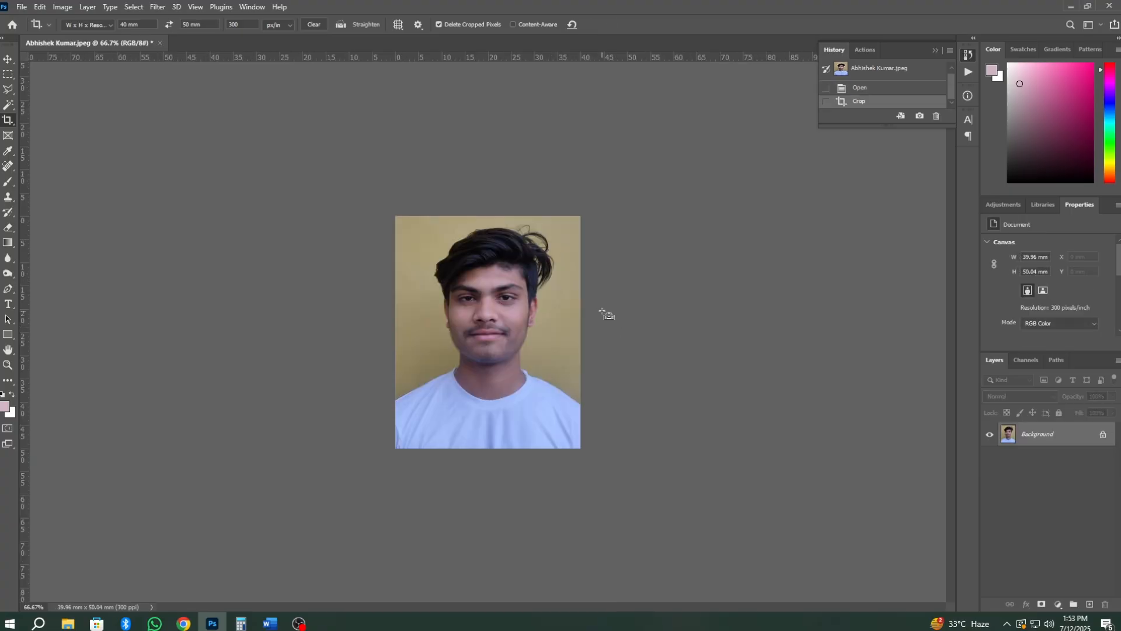
{"action": "key", "text": "ctrl+plus"}
{"action": "key", "text": "ctrl+plus"}
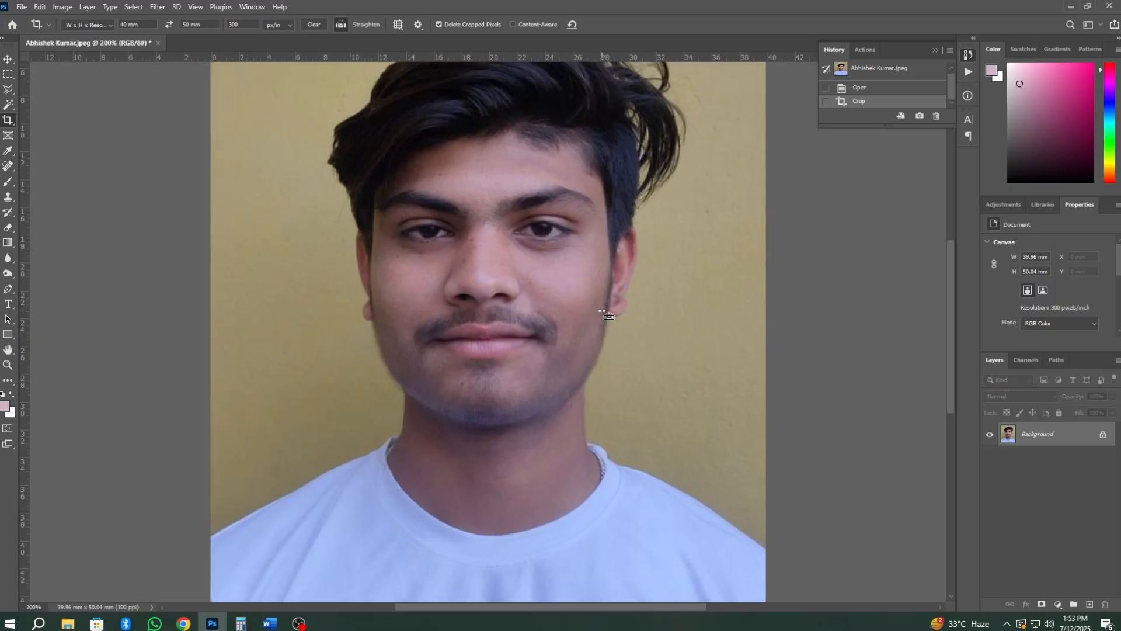
{"action": "key", "text": "ctrl+minus"}
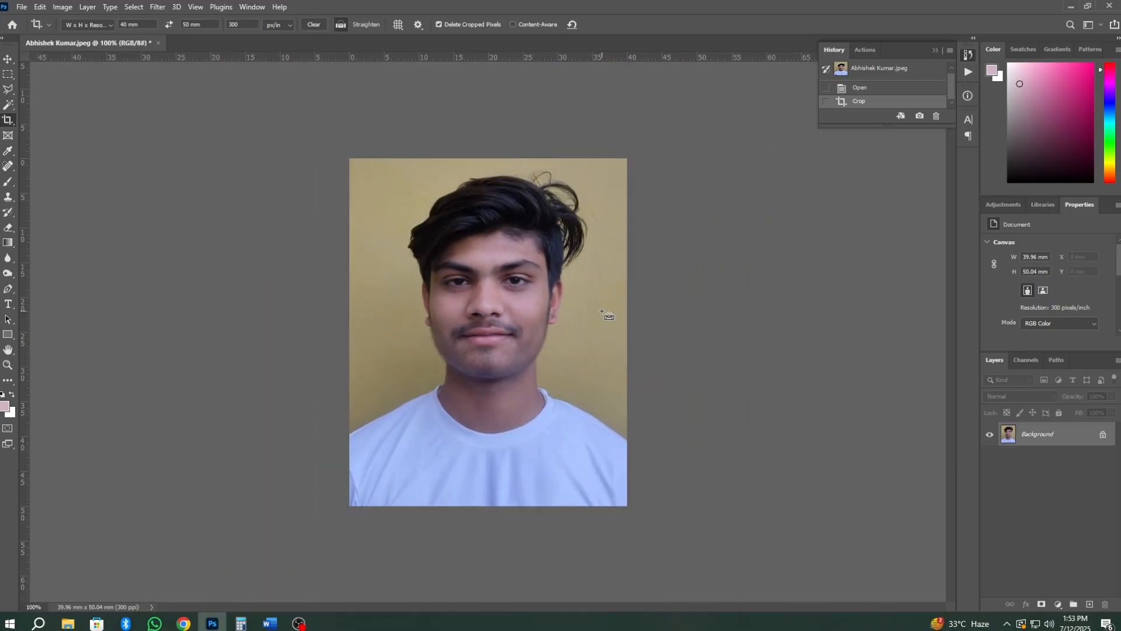
{"action": "key", "text": "ctrl+minus"}
{"action": "key", "text": "ctrl+plus"}
{"action": "key", "text": "ctrl+plus"}
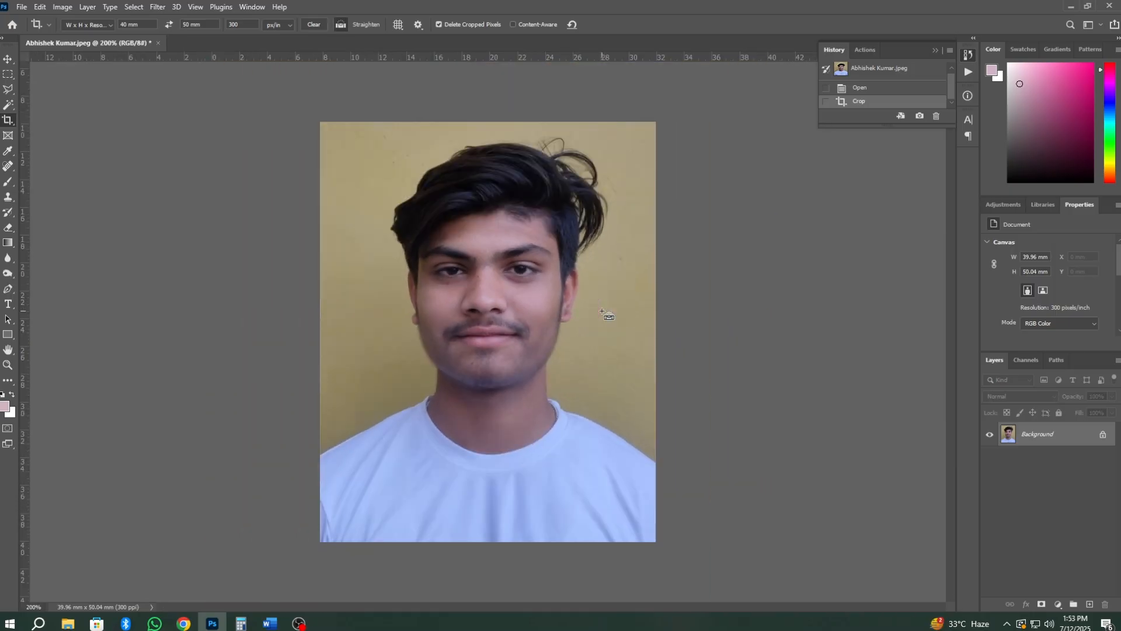
{"action": "key", "text": "ctrl+minus"}
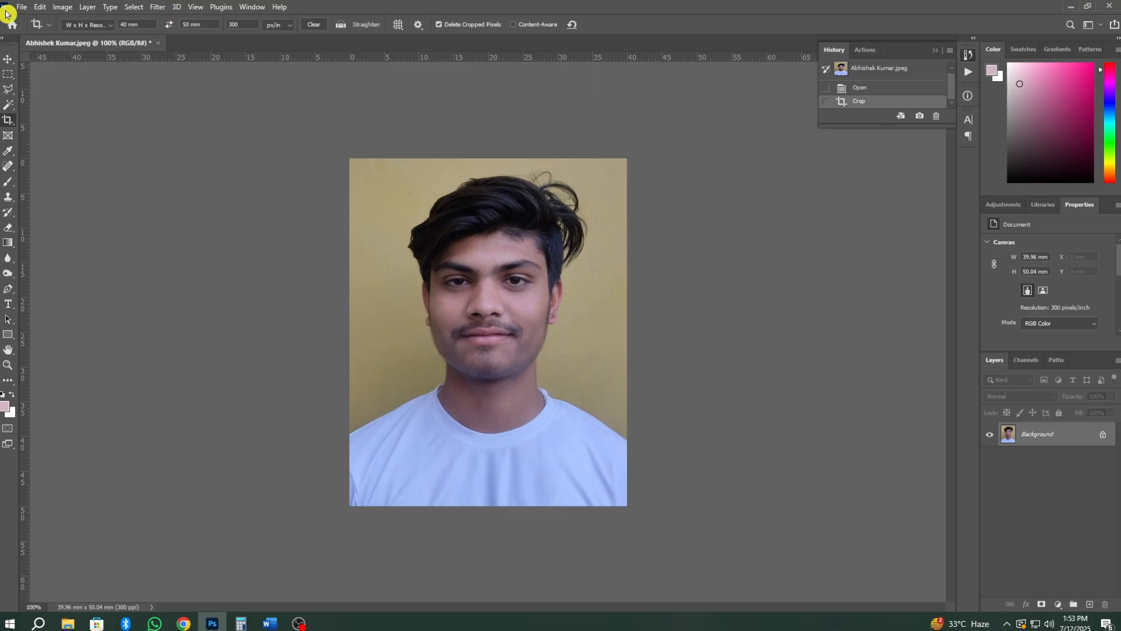
Brighten the portrait with Levels, setting the midtone input to 1.11 and the white input to 239.
{"action": "left_click", "coordinate": [62, 6]}
{"action": "mouse_move", "coordinate": [93, 38]}
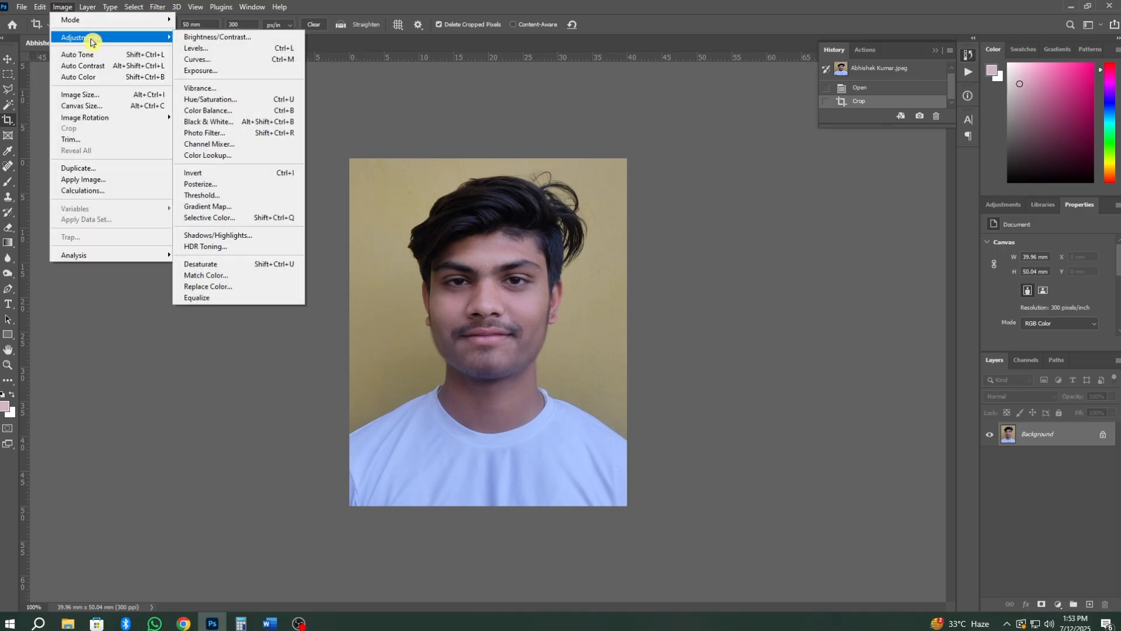
{"action": "left_click", "coordinate": [228, 53]}
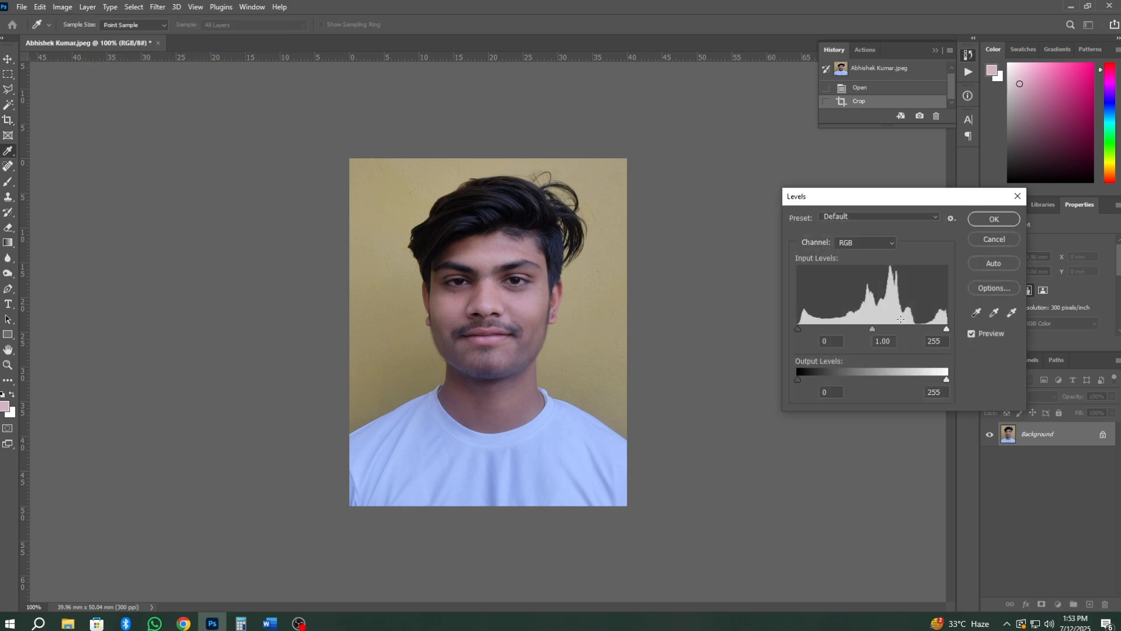
{"action": "left_click_drag", "start_coordinate": [945, 328], "coordinate": [863, 332]}
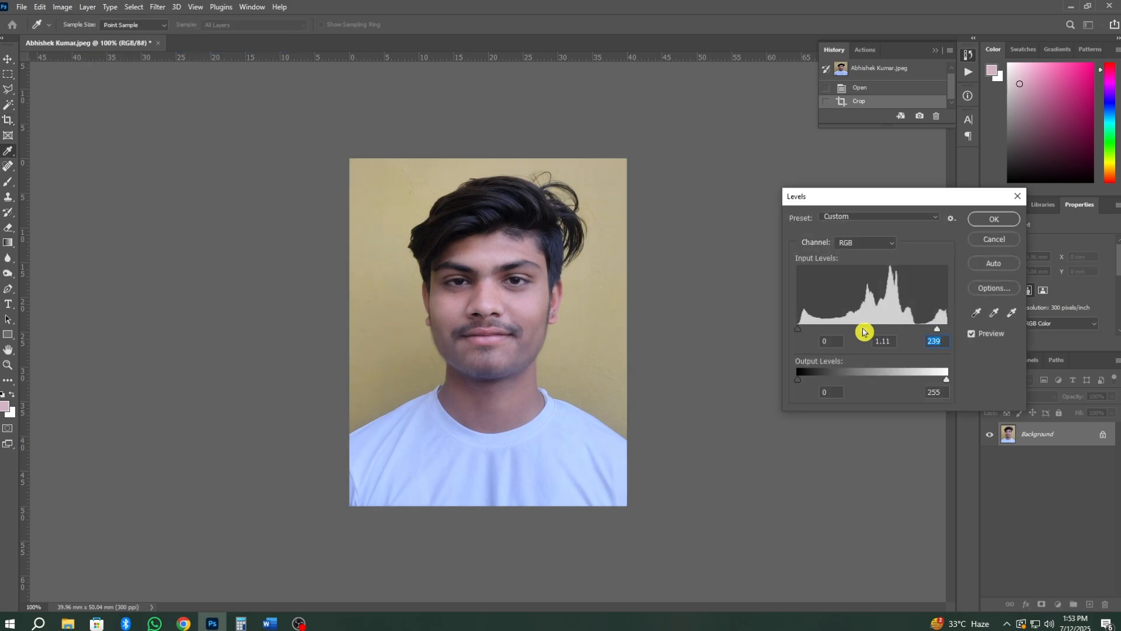
{"action": "key", "text": "Return"}
{"action": "key", "text": "c"}
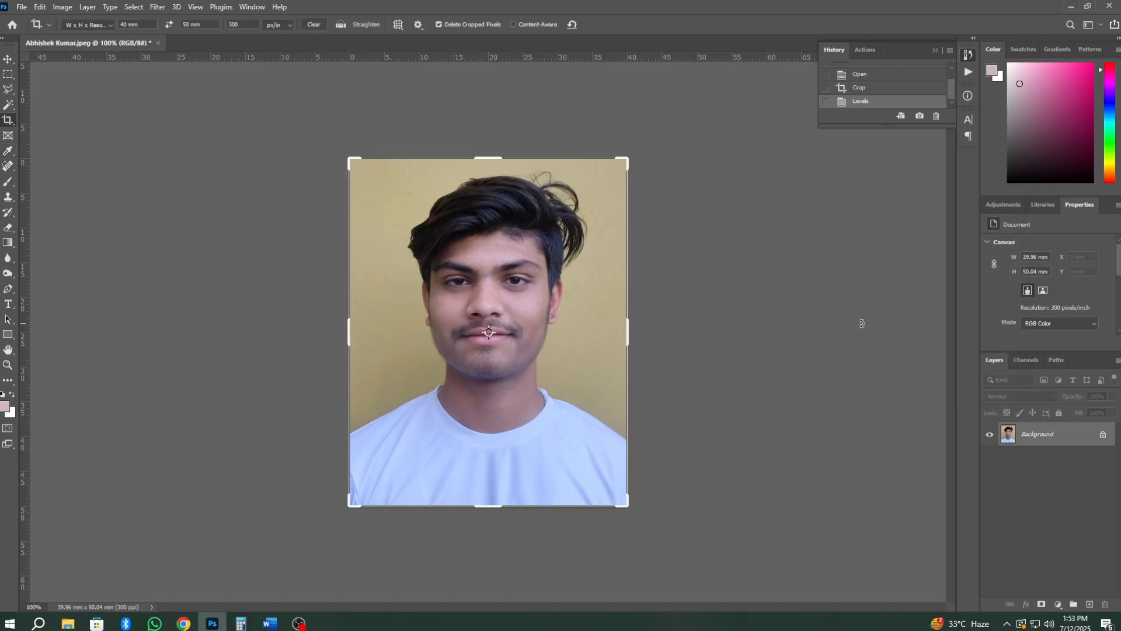
Brighten the midtones with Curves, adding an RGB curve point at input 122 and output 137.
{"action": "key", "text": "ctrl+plus"}
{"action": "key", "text": "ctrl+minus"}
{"action": "left_click", "coordinate": [63, 7]}
{"action": "mouse_move", "coordinate": [86, 40]}
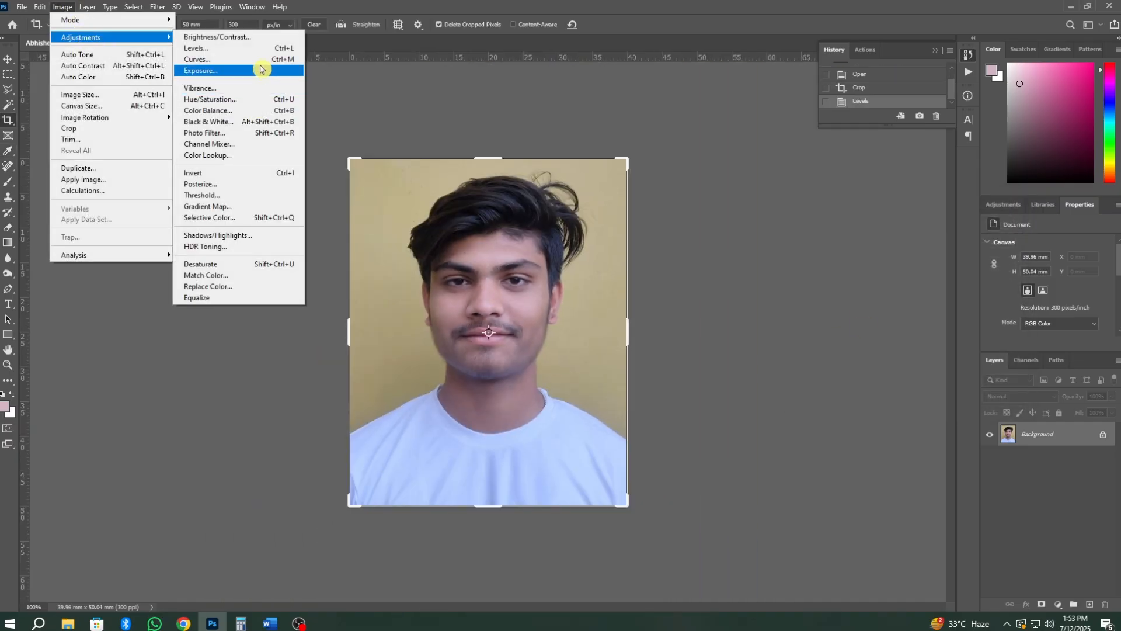
{"action": "left_click", "coordinate": [216, 62]}
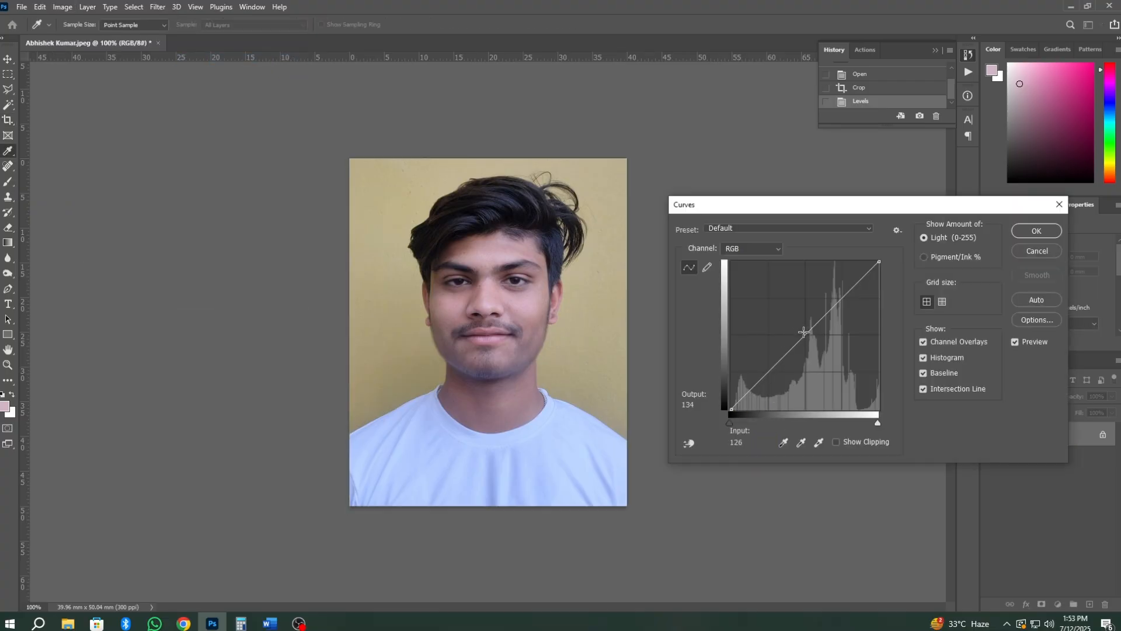
{"action": "left_click", "coordinate": [803, 333]}
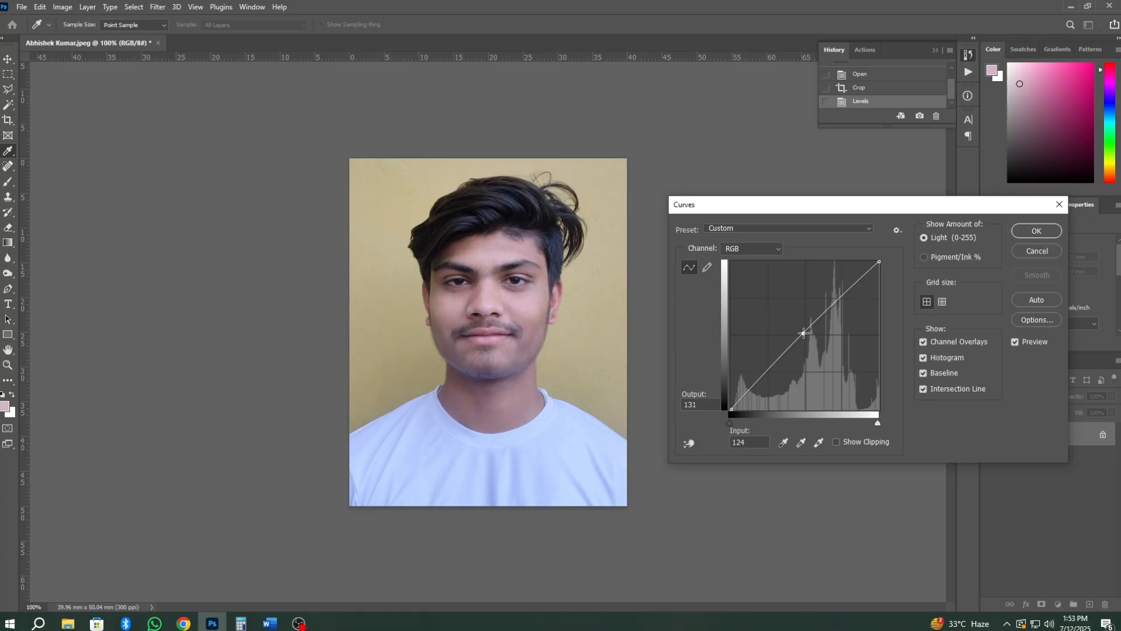
{"action": "mouse_move", "coordinate": [803, 333]}
{"action": "left_mouse_down"}
{"action": "mouse_move", "coordinate": [790, 307]}
{"action": "mouse_move", "coordinate": [802, 329]}
{"action": "left_mouse_up"}
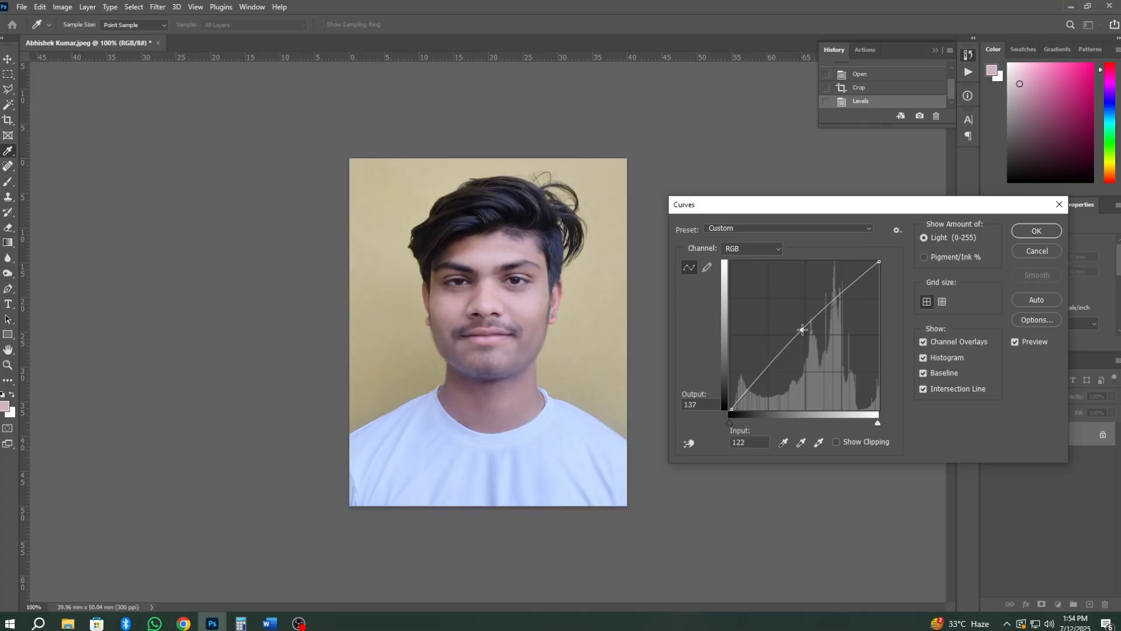
{"action": "left_click", "coordinate": [1036, 230]}
{"action": "key", "text": "c"}
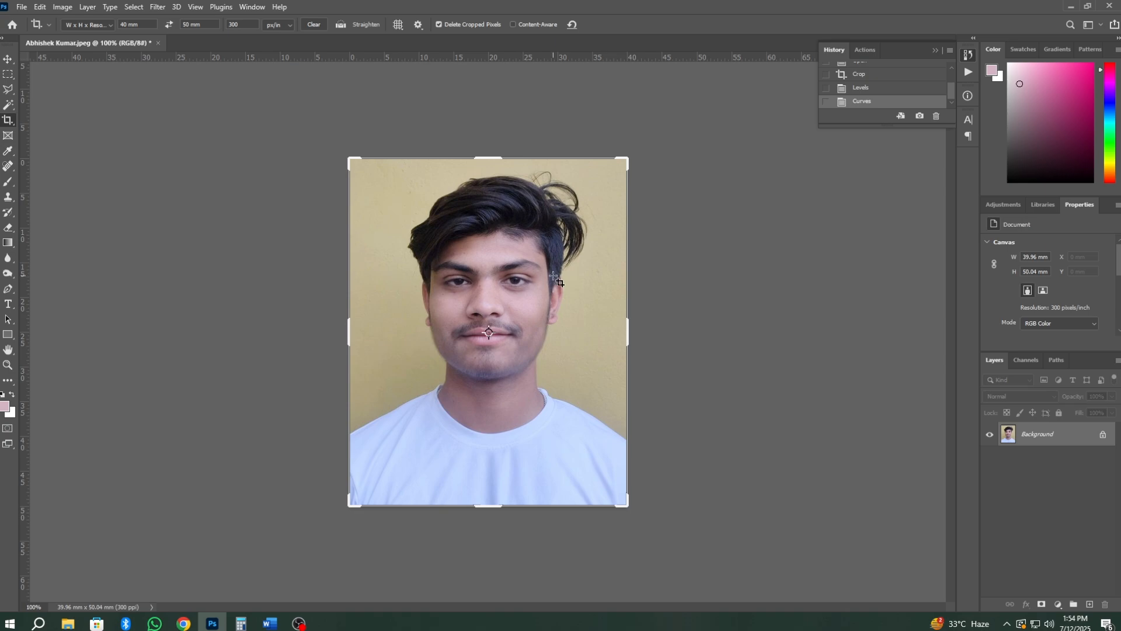
Smooth the portrait with the Camera Raw filter by raising Noise Reduction.
{"action": "key", "text": "Escape"}
{"action": "key", "text": "m"}
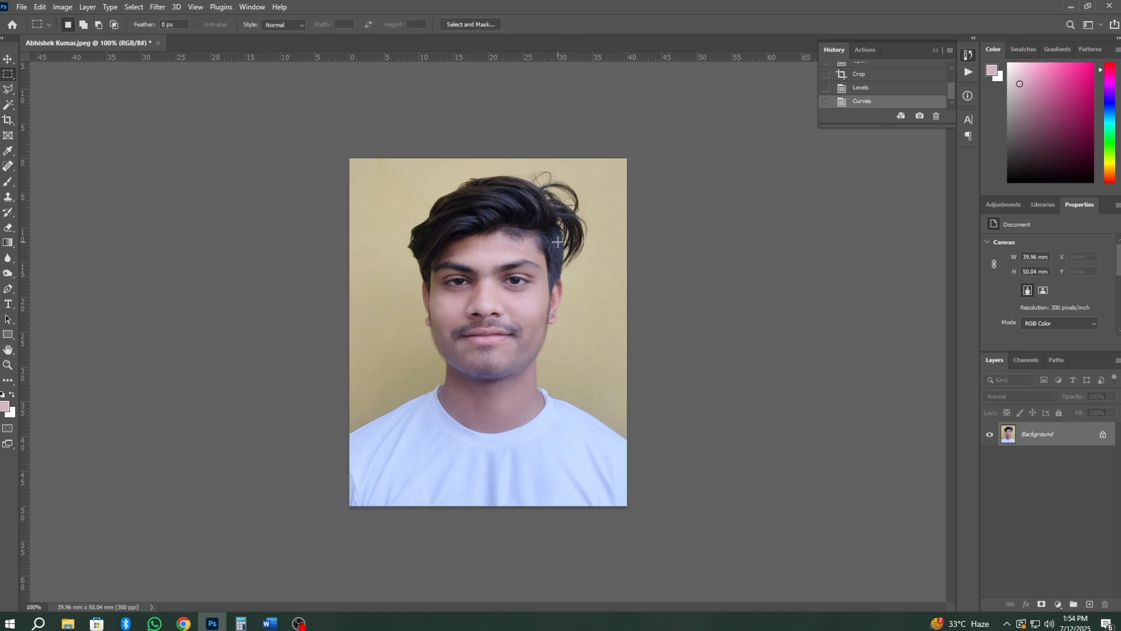
{"action": "key", "text": "ctrl+plus"}
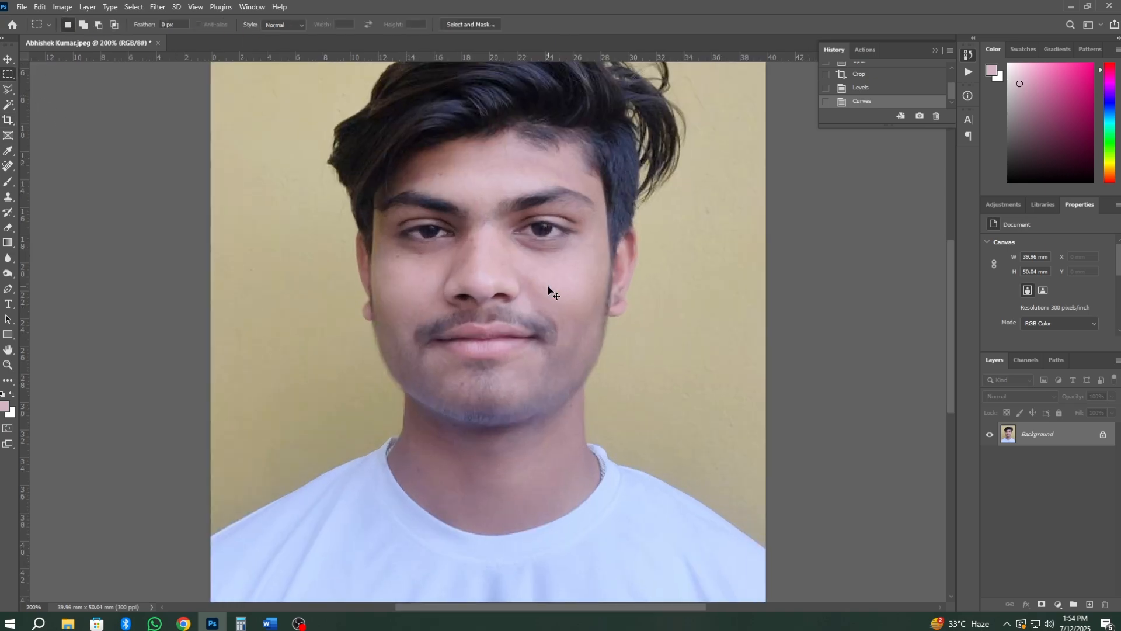
{"action": "key", "text": "ctrl+minus"}
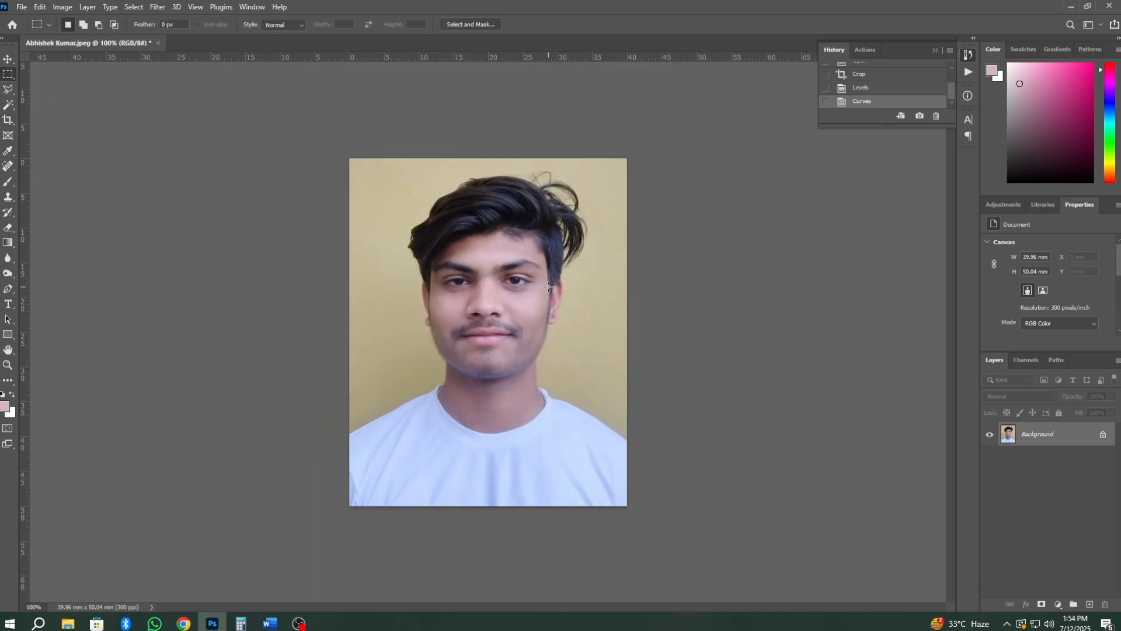
{"action": "left_click", "coordinate": [155, 7]}
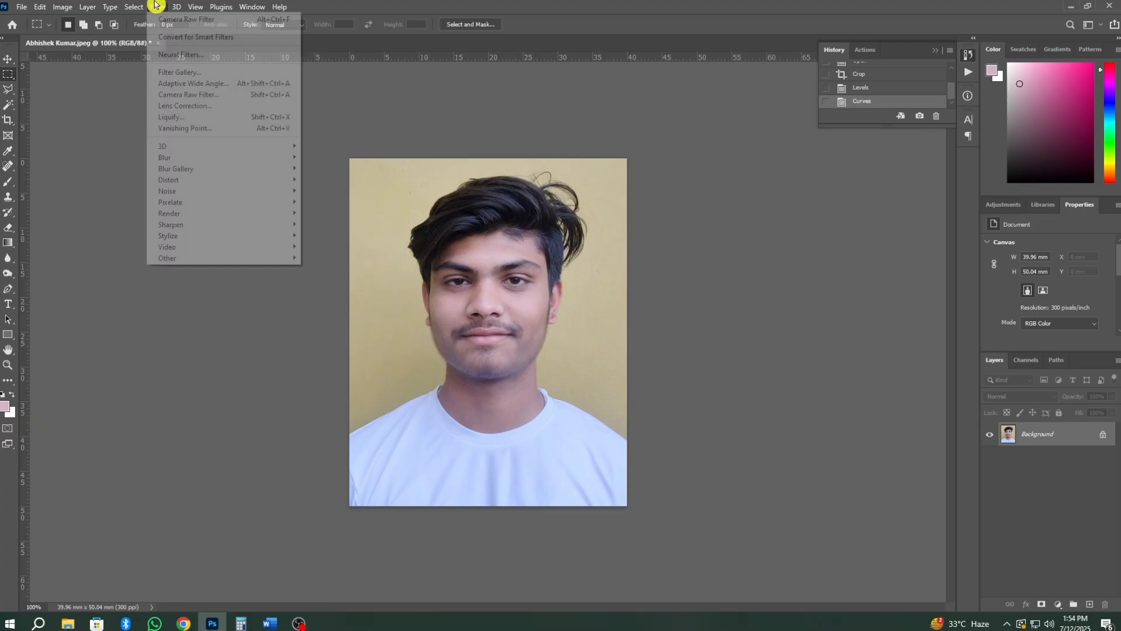
{"action": "left_click", "coordinate": [174, 99]}
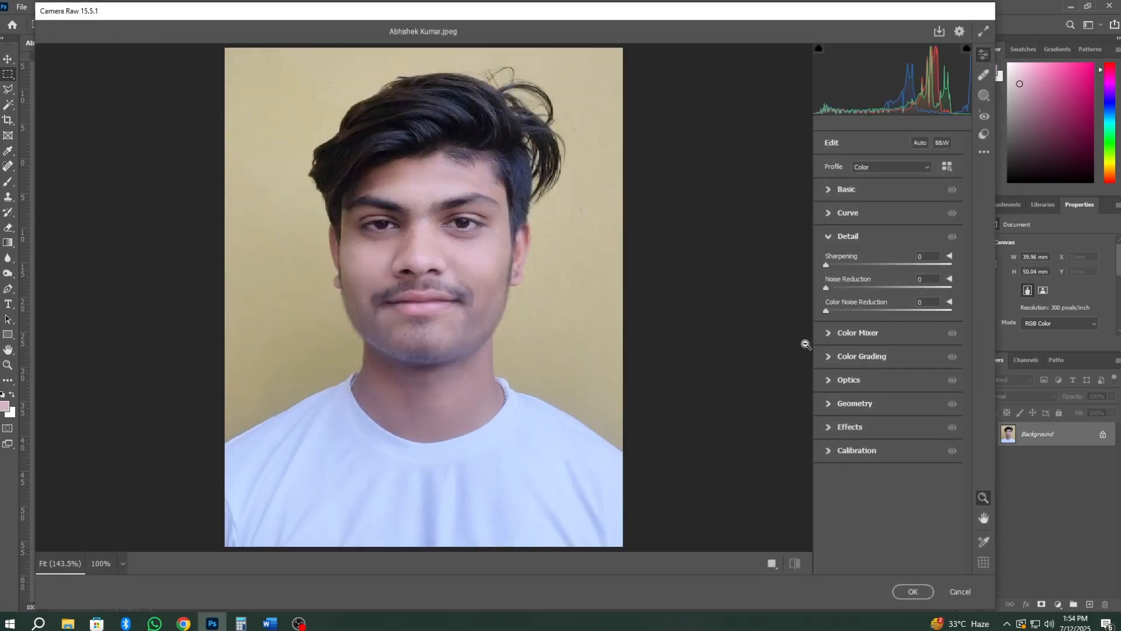
{"action": "left_click_drag", "start_coordinate": [836, 286], "coordinate": [864, 289]}
{"action": "left_click", "coordinate": [915, 592]}
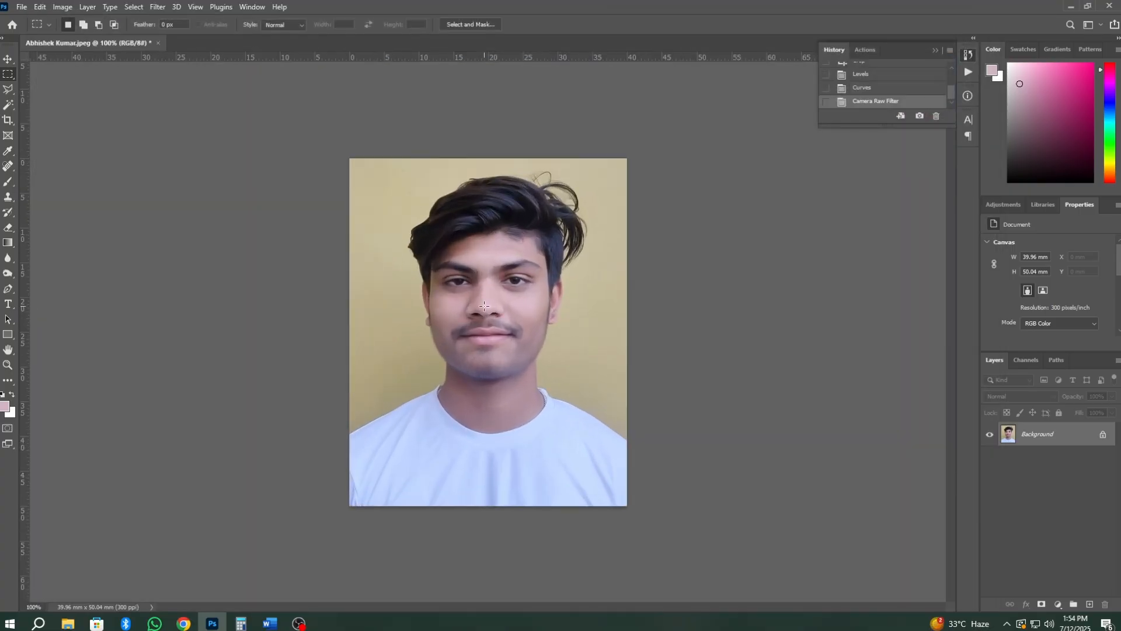
Select the man with Select Subject and switch to the Rectangular Marquee tool.
{"action": "left_click", "coordinate": [136, 7]}
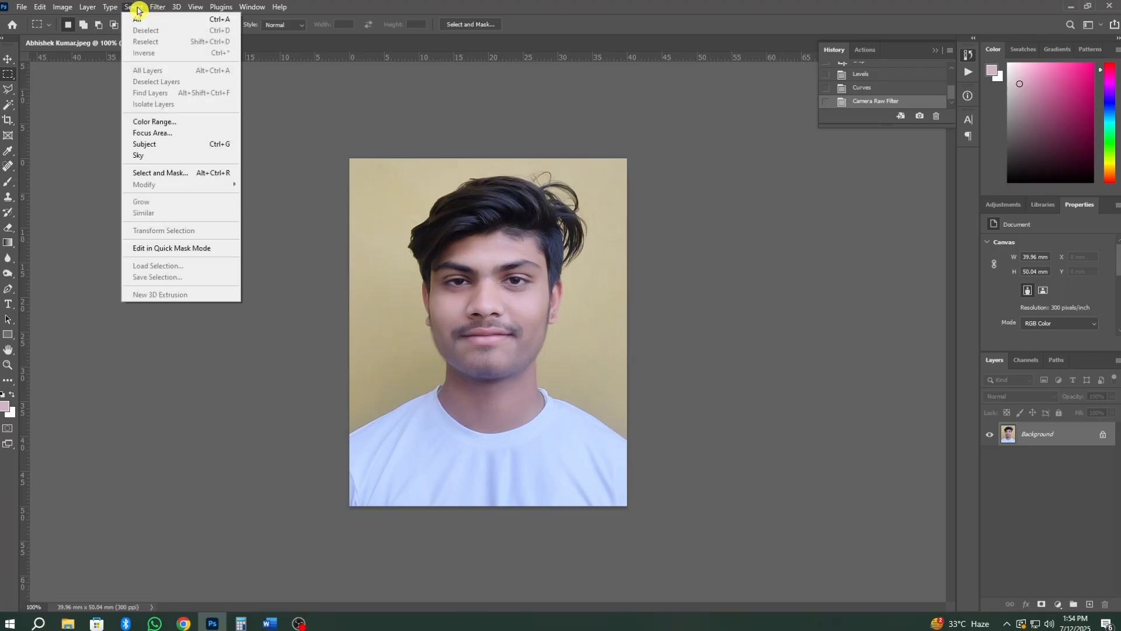
{"action": "left_click", "coordinate": [167, 144]}
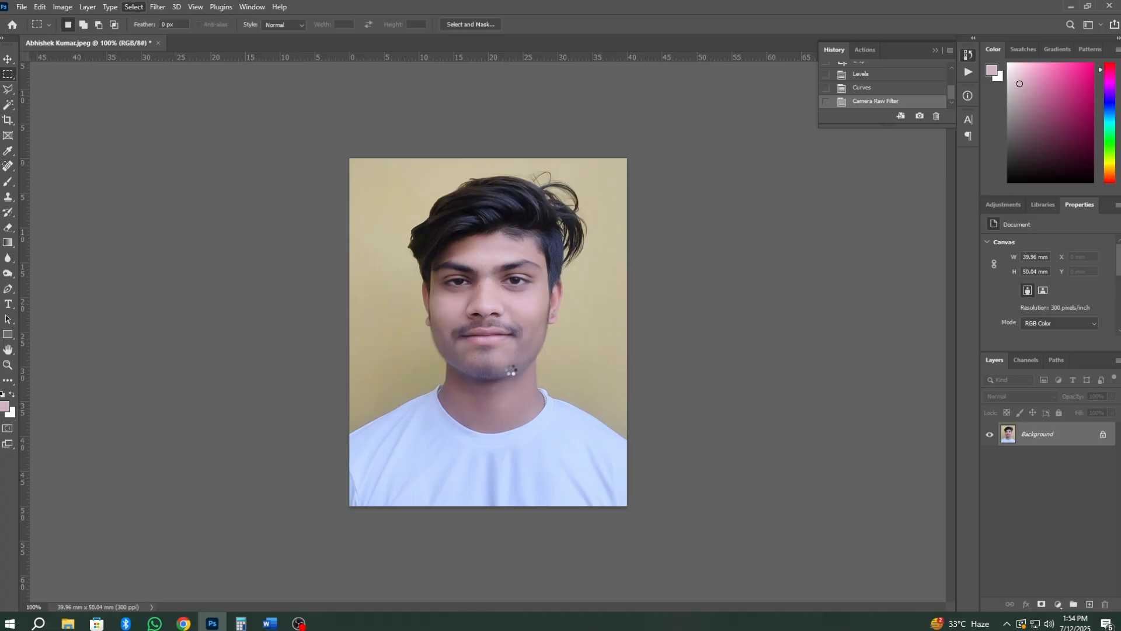
{"action": "right_click", "coordinate": [10, 77]}
{"action": "left_click", "coordinate": [37, 75]}
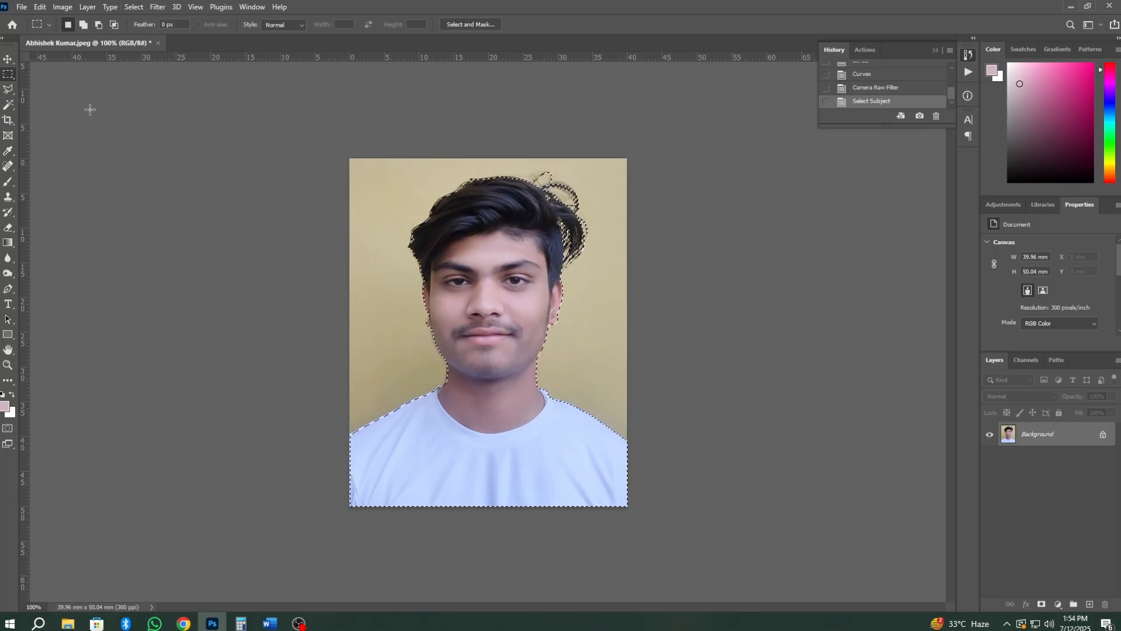
Refine the man's selection in Select and Mask with Decontaminate Colors enabled, and output it as a new layer with a mask.
{"action": "right_click", "coordinate": [508, 281]}
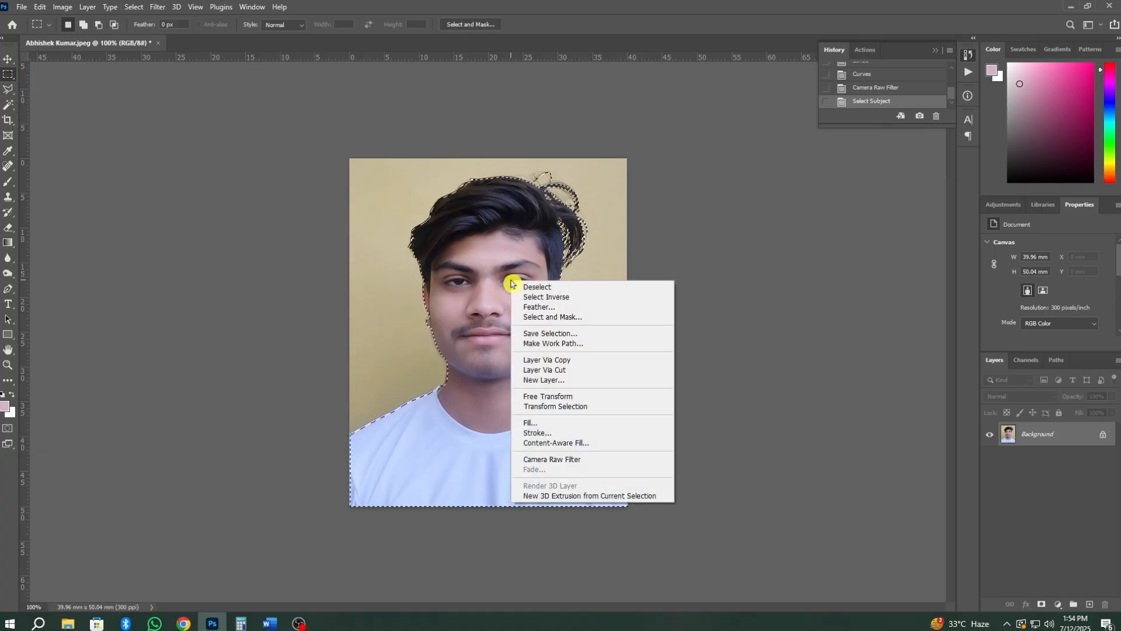
{"action": "left_click", "coordinate": [640, 319]}
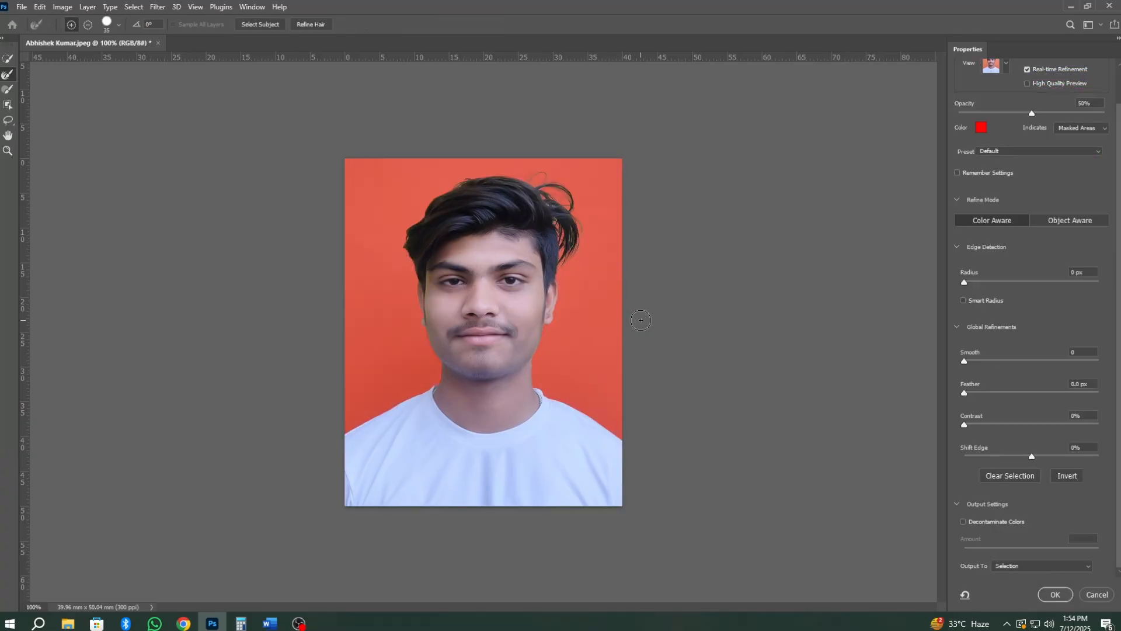
{"action": "key", "text": "ctrl+plus"}
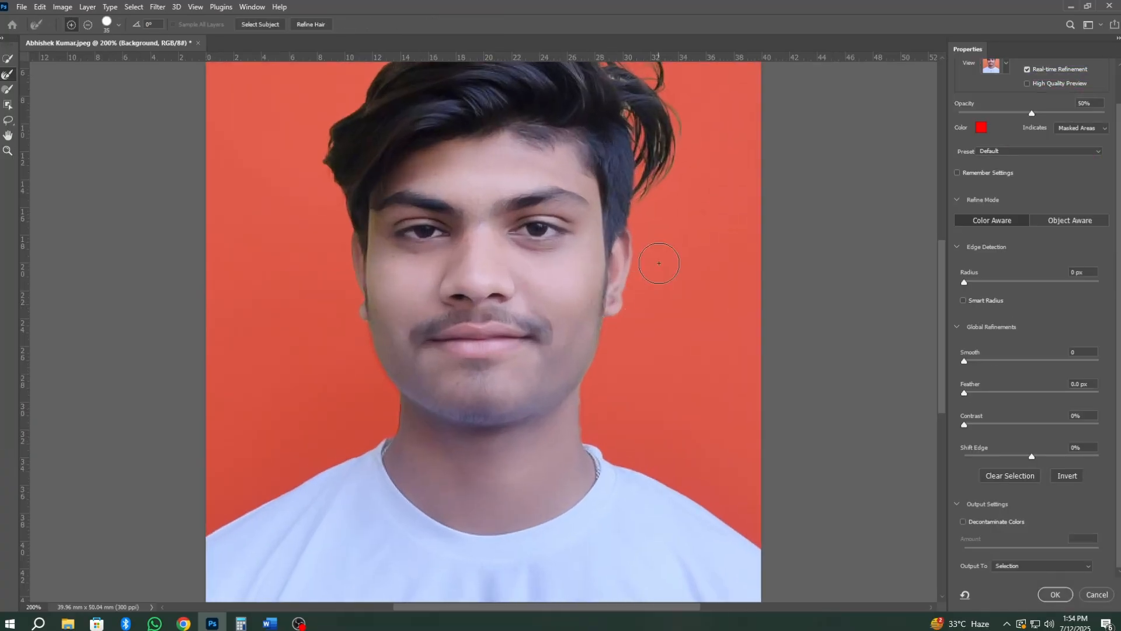
{"action": "scroll", "coordinate": [642, 306], "scroll_direction": "up", "scroll_amount": 3}
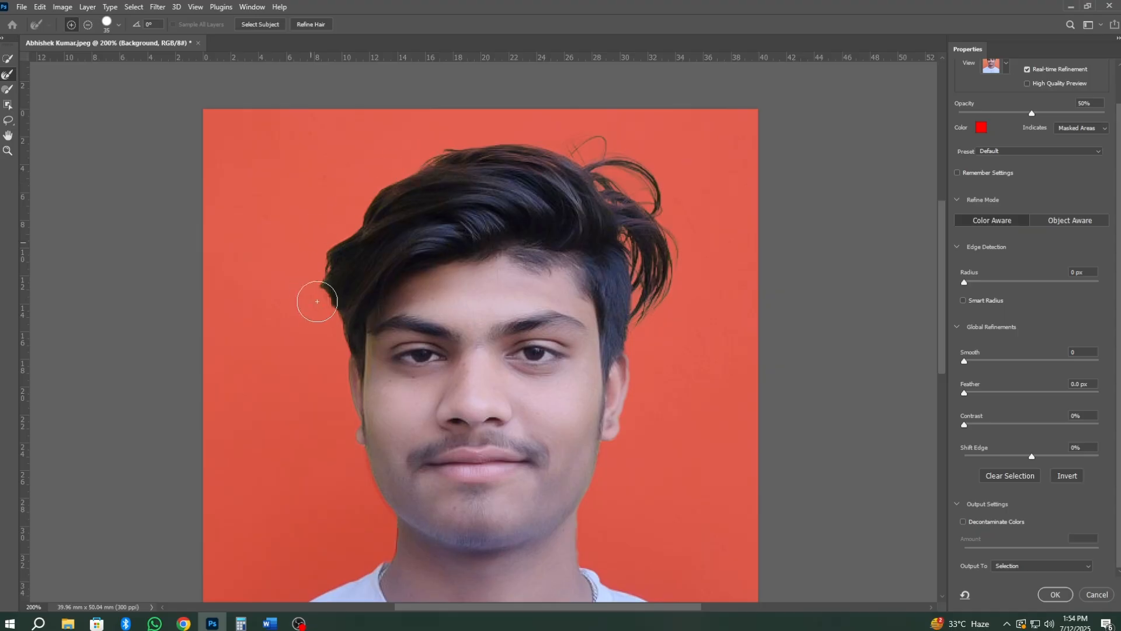
{"action": "scroll", "coordinate": [665, 321], "scroll_direction": "down", "scroll_amount": 3}
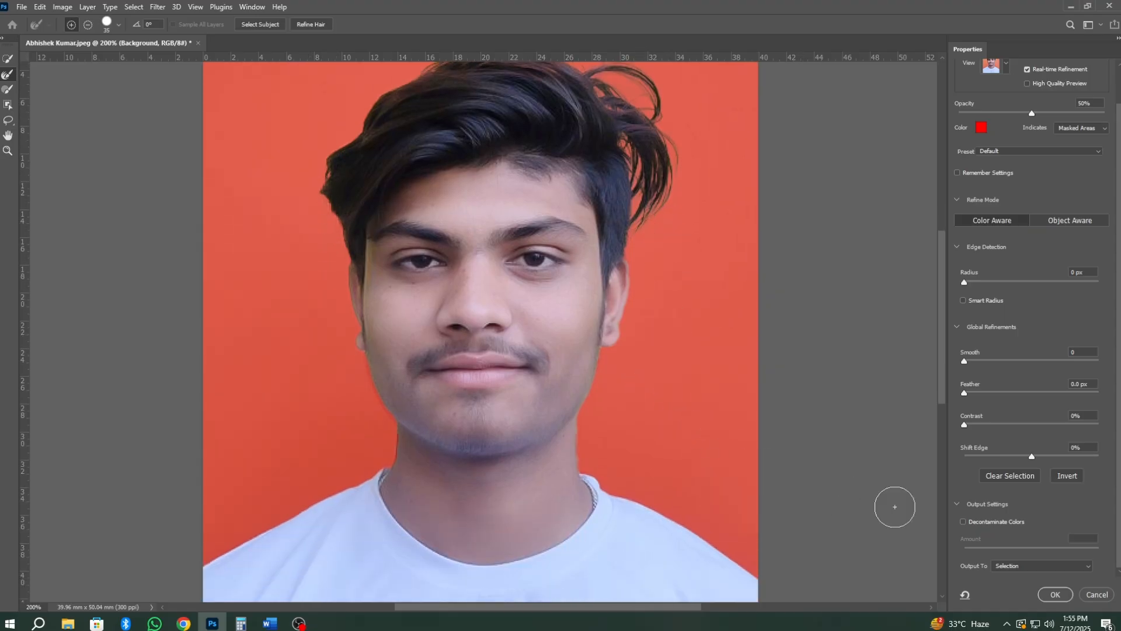
{"action": "left_click", "coordinate": [963, 521]}
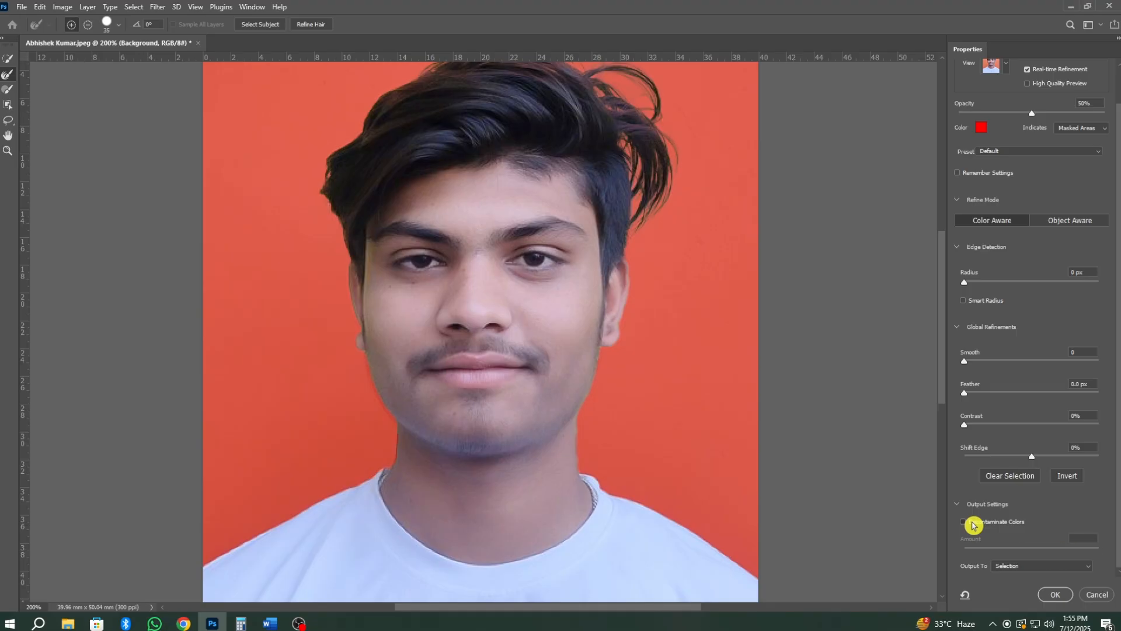
{"action": "left_click", "coordinate": [1055, 594]}
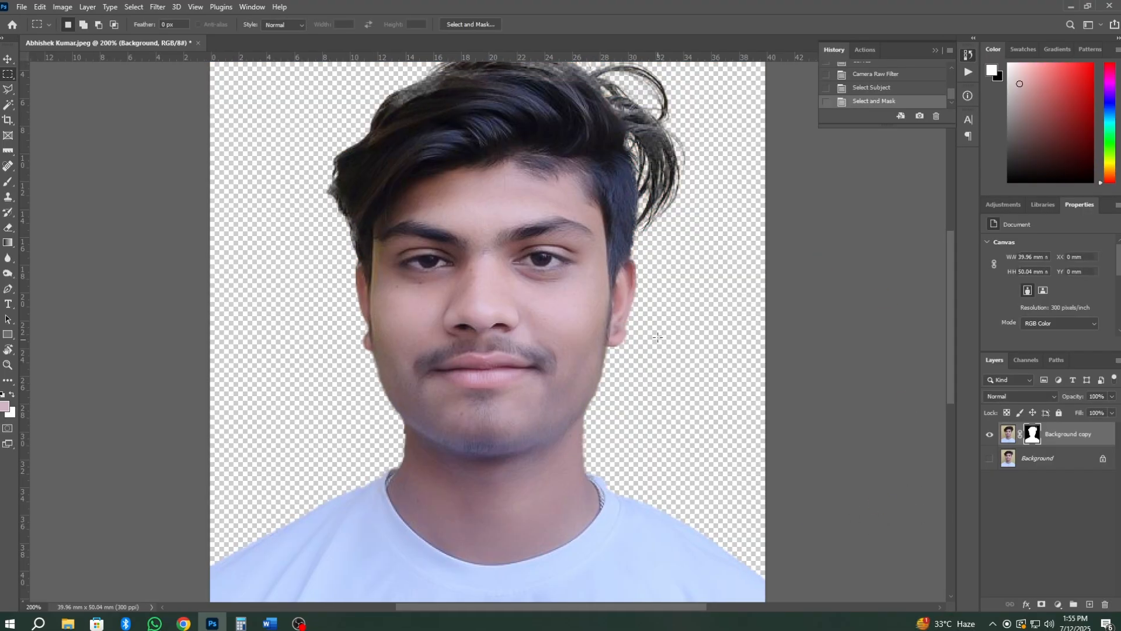
{"action": "key", "text": "ctrl+minus"}
{"action": "key", "text": "ctrl+plus"}
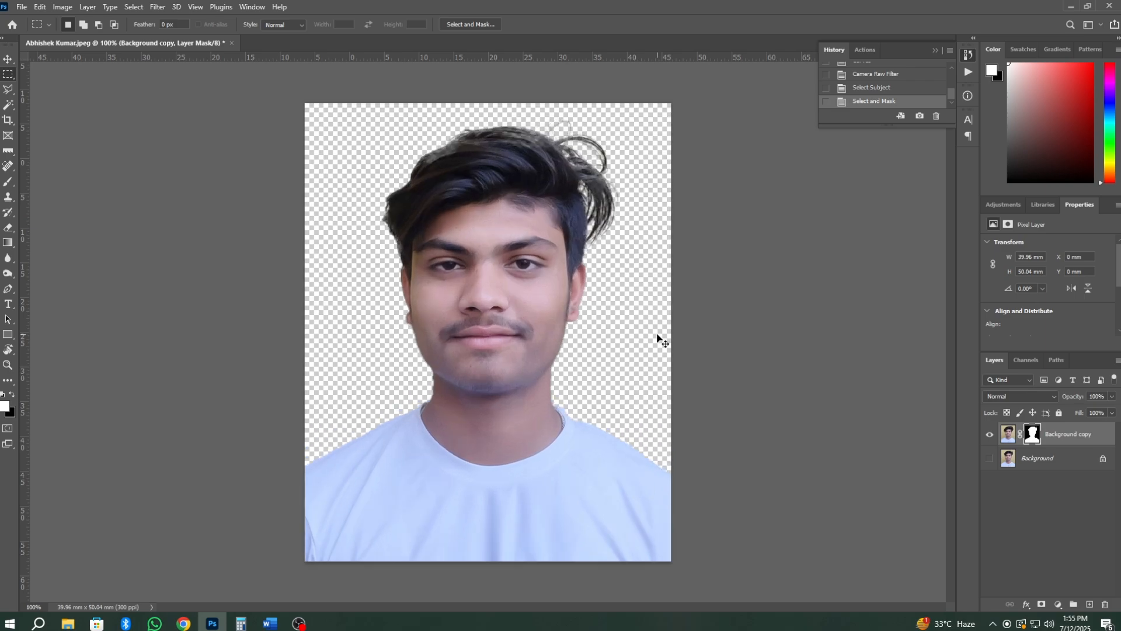
{"action": "key", "text": "ctrl+minus"}
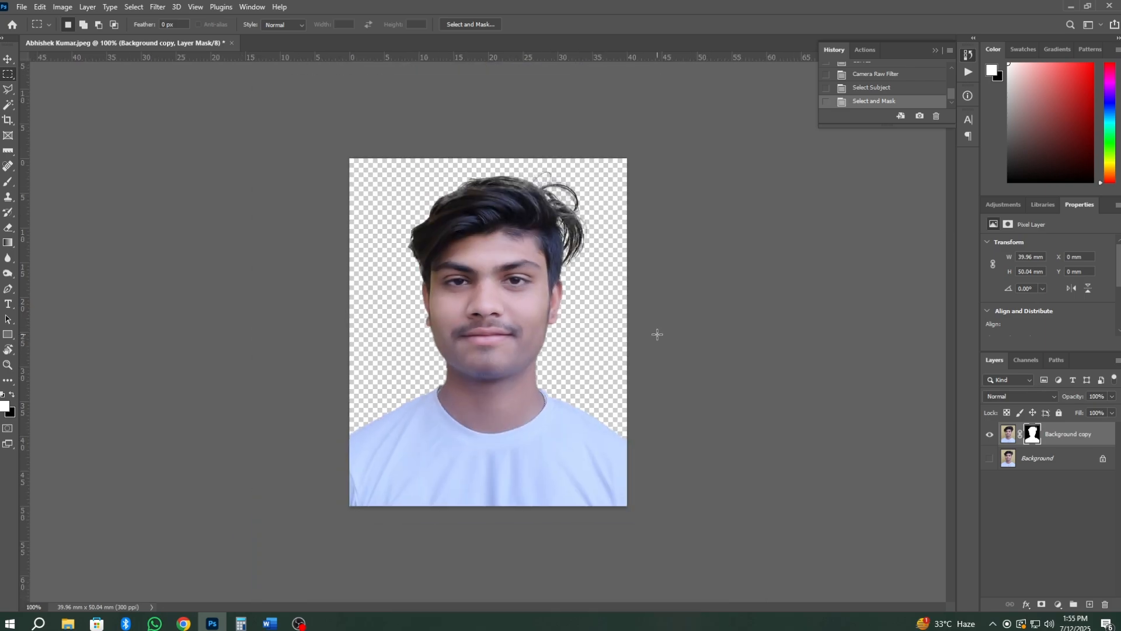
Add a Solid Color fill layer in blue 0090ff directly above the Background layer, behind the cut-out man.
{"action": "left_click", "coordinate": [1057, 604]}
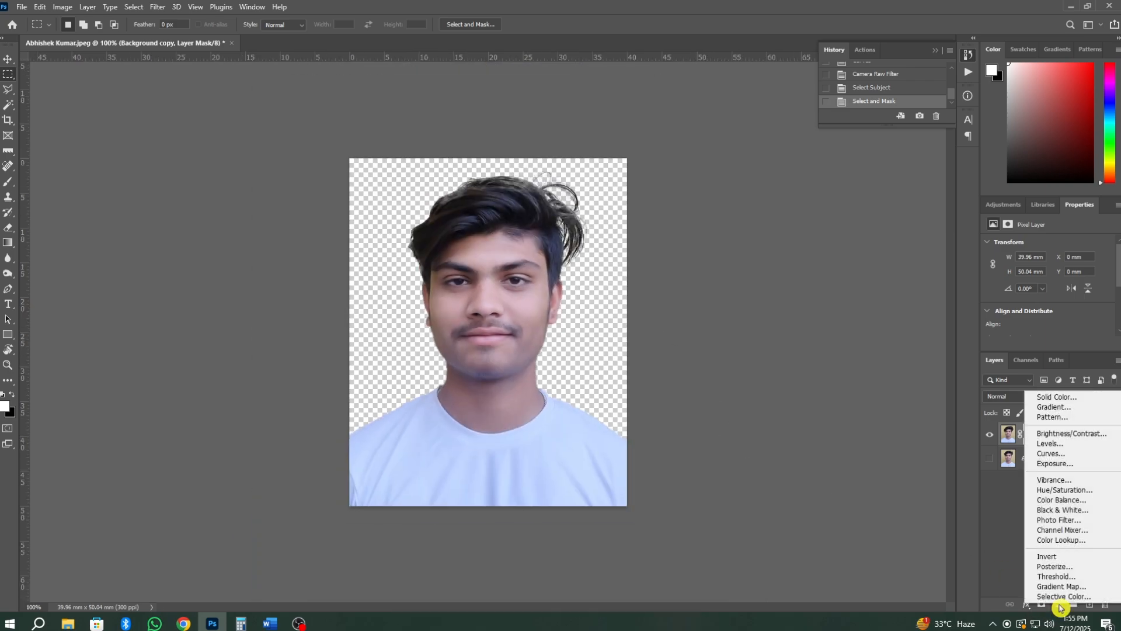
{"action": "left_click", "coordinate": [1003, 478]}
{"action": "left_click", "coordinate": [1023, 461]}
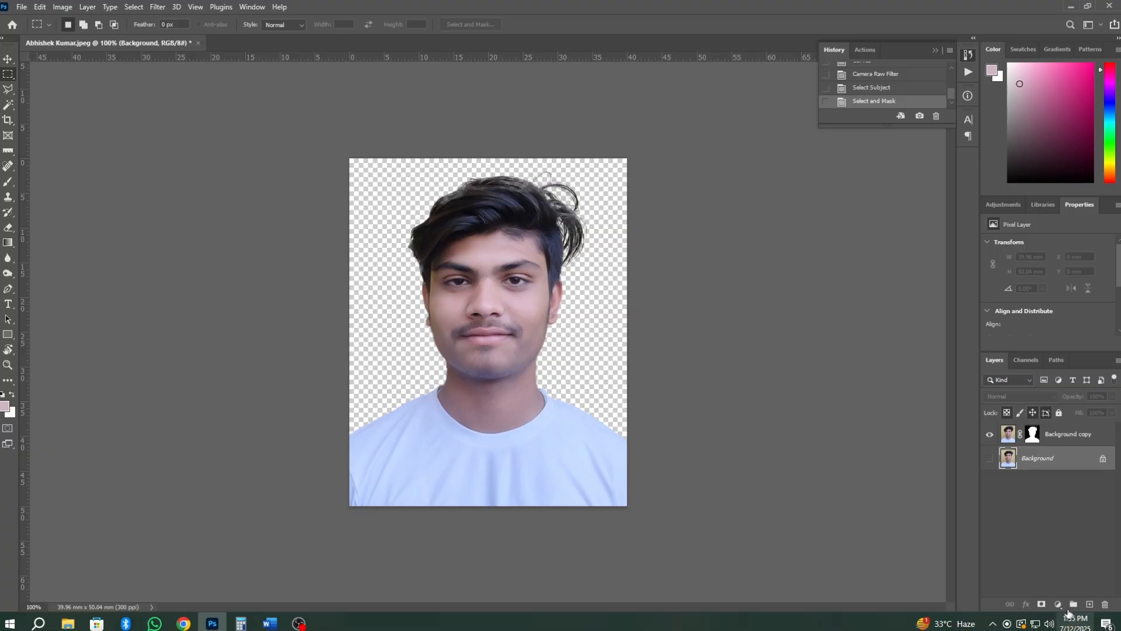
{"action": "left_click", "coordinate": [1058, 606]}
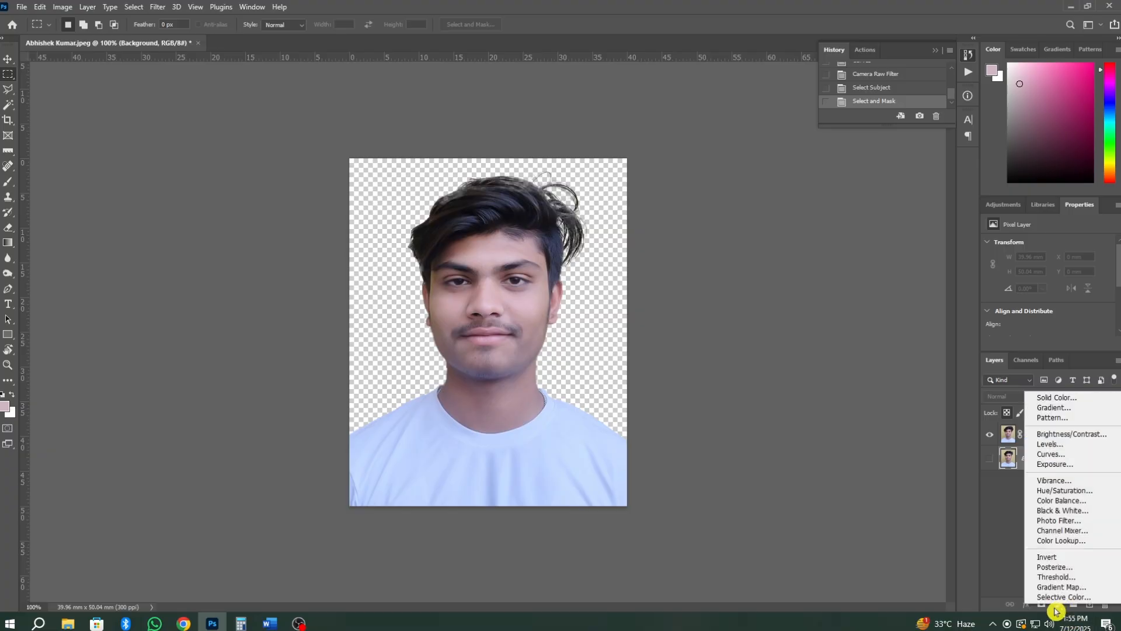
{"action": "left_click", "coordinate": [1064, 405]}
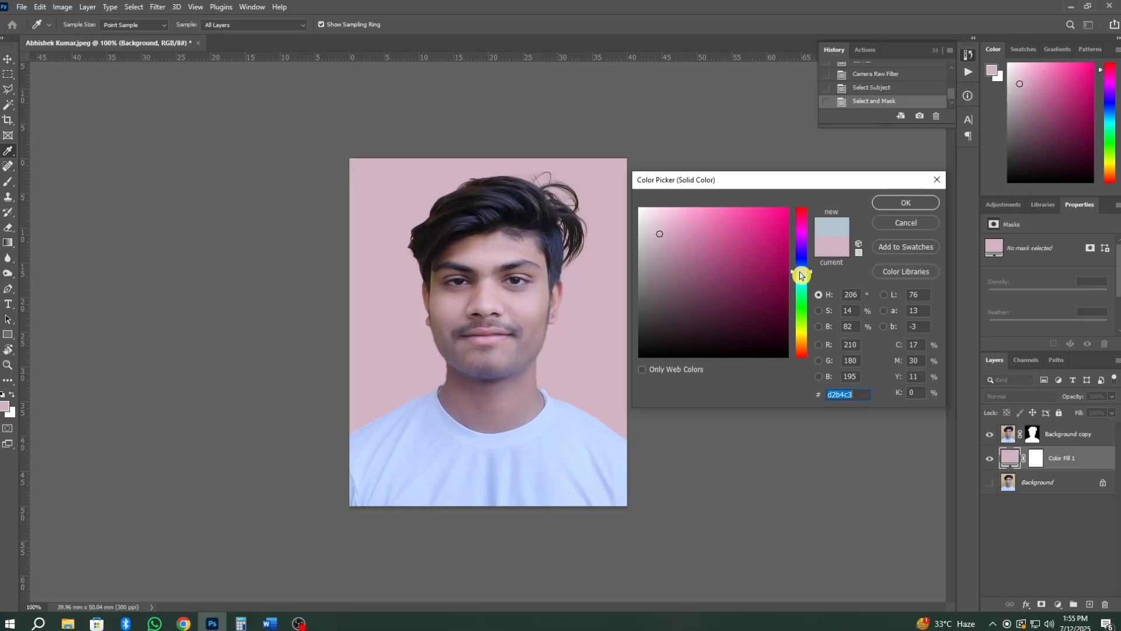
{"action": "type", "text": "0090ff"}
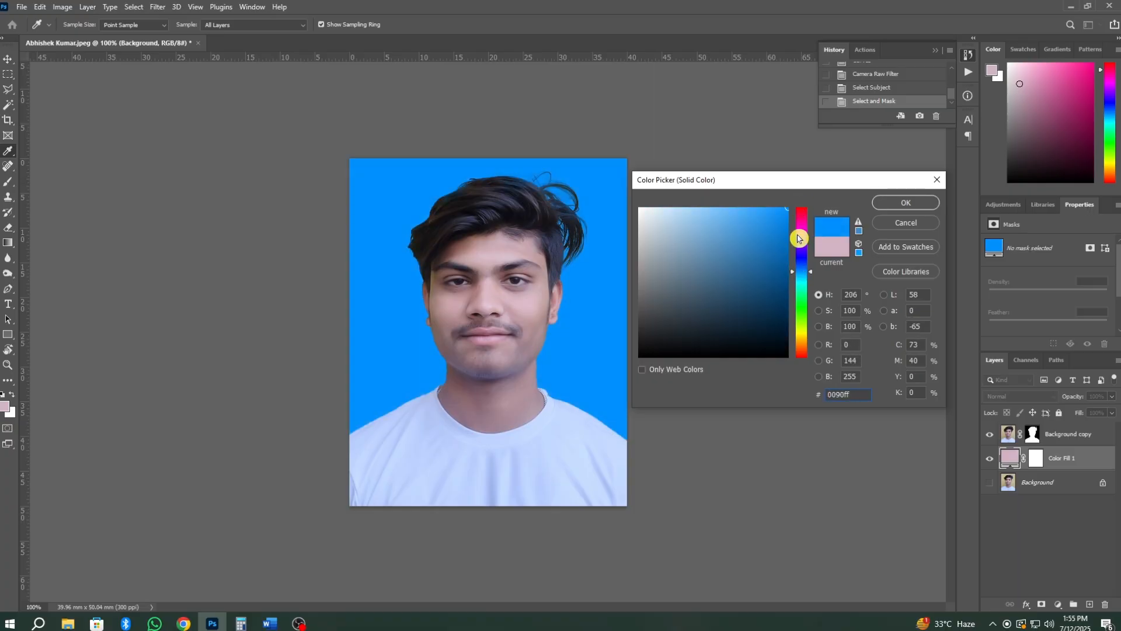
{"action": "left_click", "coordinate": [802, 266]}
{"action": "left_click_drag", "start_coordinate": [803, 270], "coordinate": [804, 273]}
{"action": "left_click", "coordinate": [914, 203]}
{"action": "left_click", "coordinate": [8, 75]}
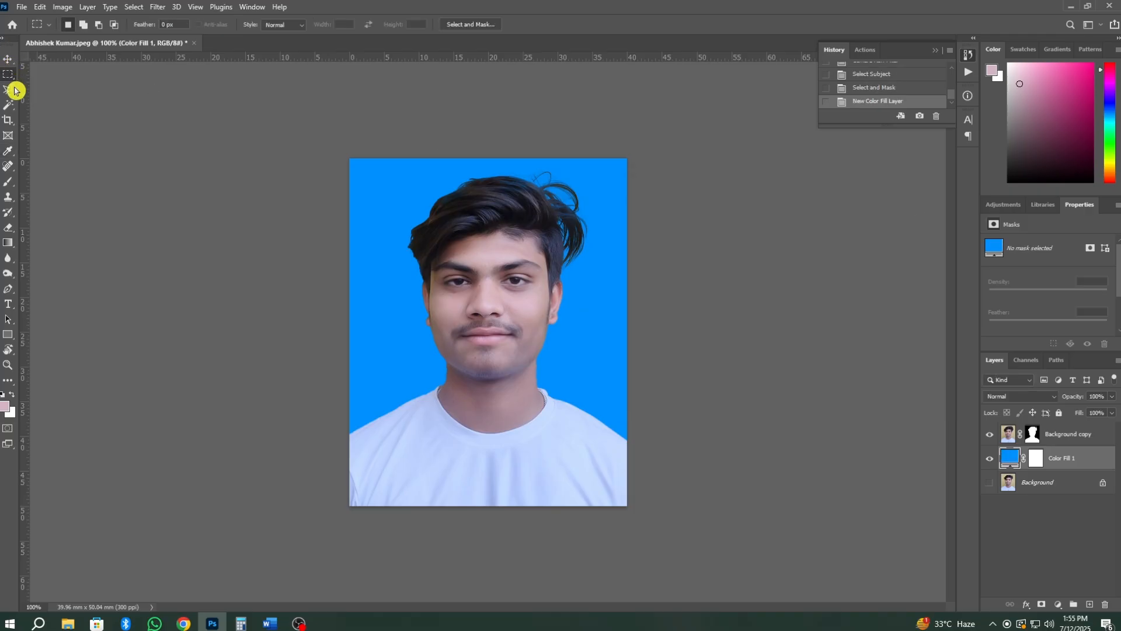
Open the Coat Tai all.psd suit collection from the Drees folder.
{"action": "key", "text": "ctrl+plus"}
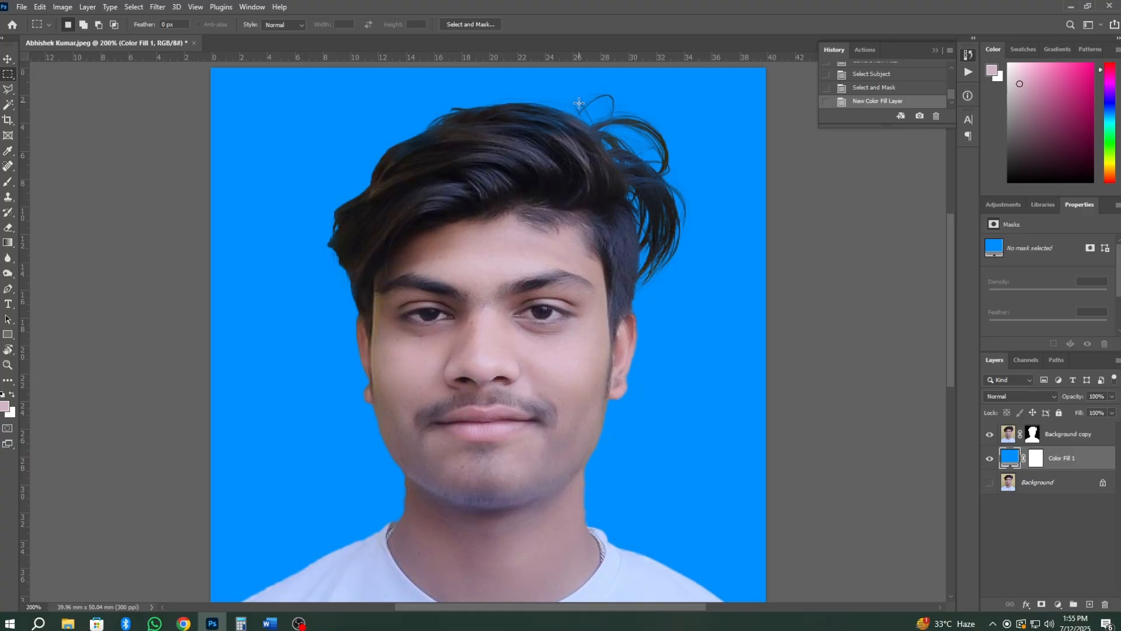
{"action": "key", "text": "ctrl+minus"}
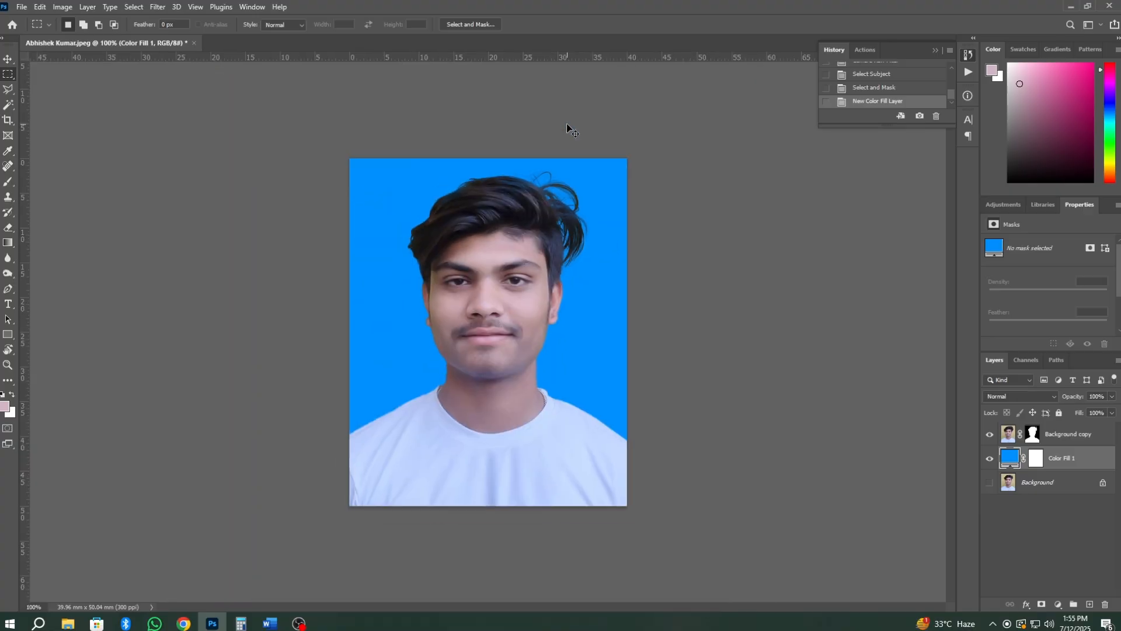
{"action": "key", "text": "ctrl+plus"}
{"action": "key", "text": "ctrl+minus"}
{"action": "left_click", "coordinate": [19, 8]}
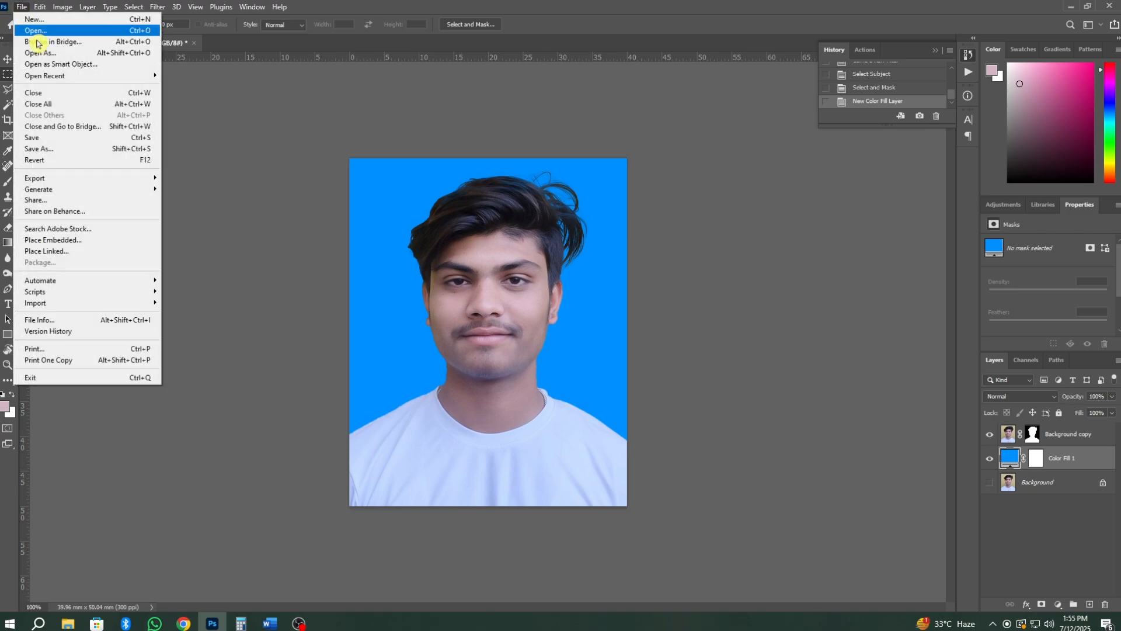
{"action": "left_click", "coordinate": [50, 33]}
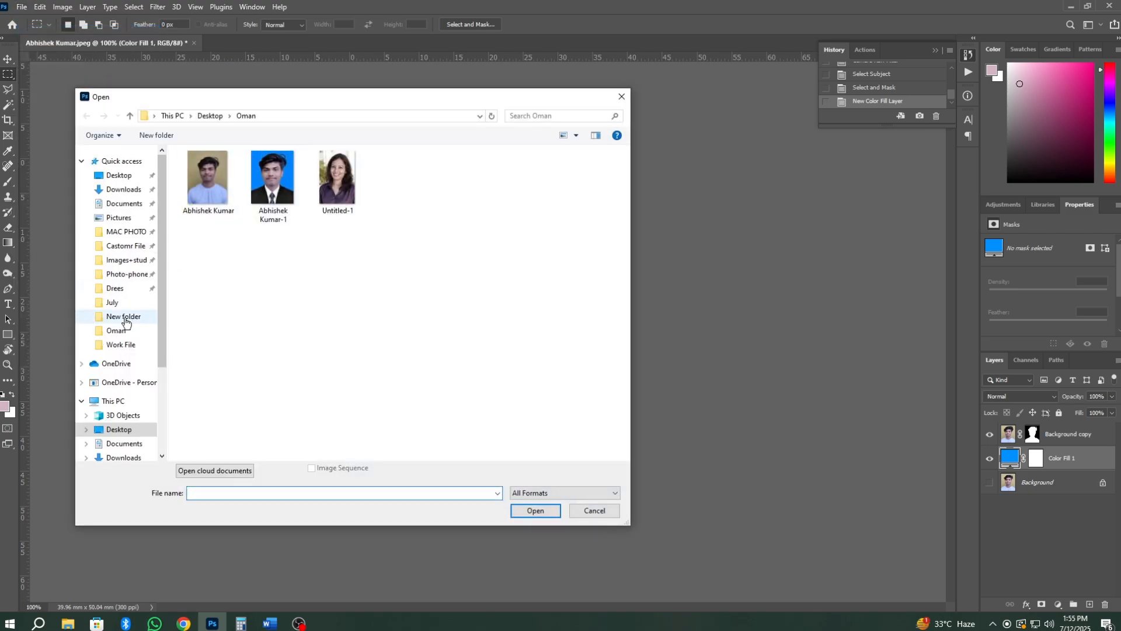
{"action": "left_click", "coordinate": [115, 288]}
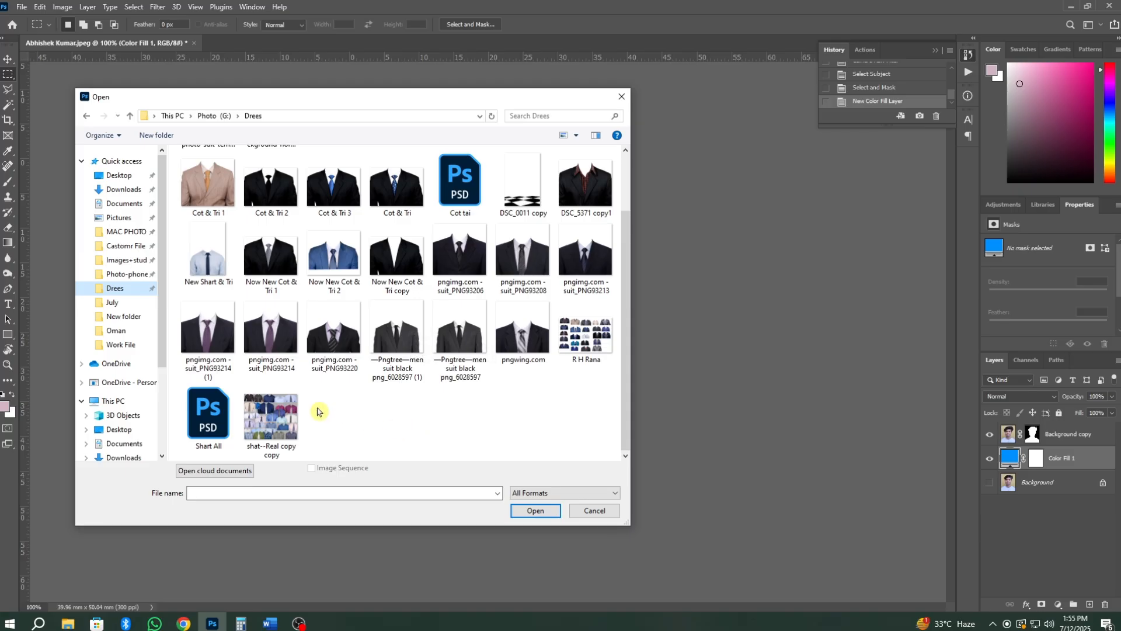
{"action": "double_click", "coordinate": [585, 181]}
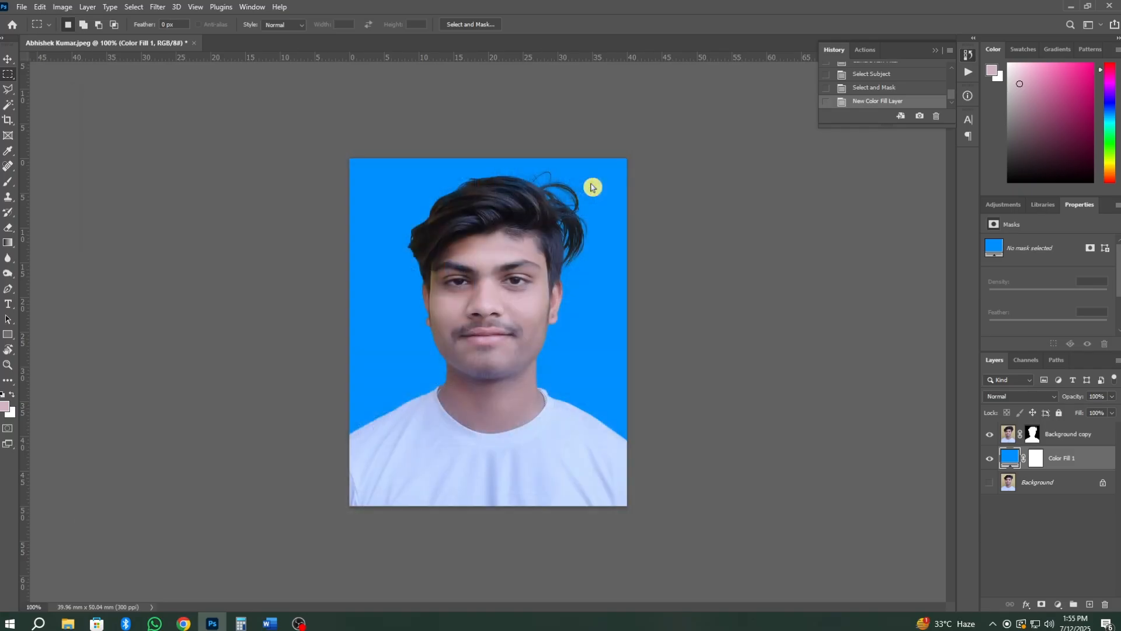
Copy a black suit with a dark patterned tie into the portrait document and stack it over the cut-out man at shoulder level.
{"action": "left_click", "coordinate": [10, 59]}
{"action": "key", "text": "ctrl+plus"}
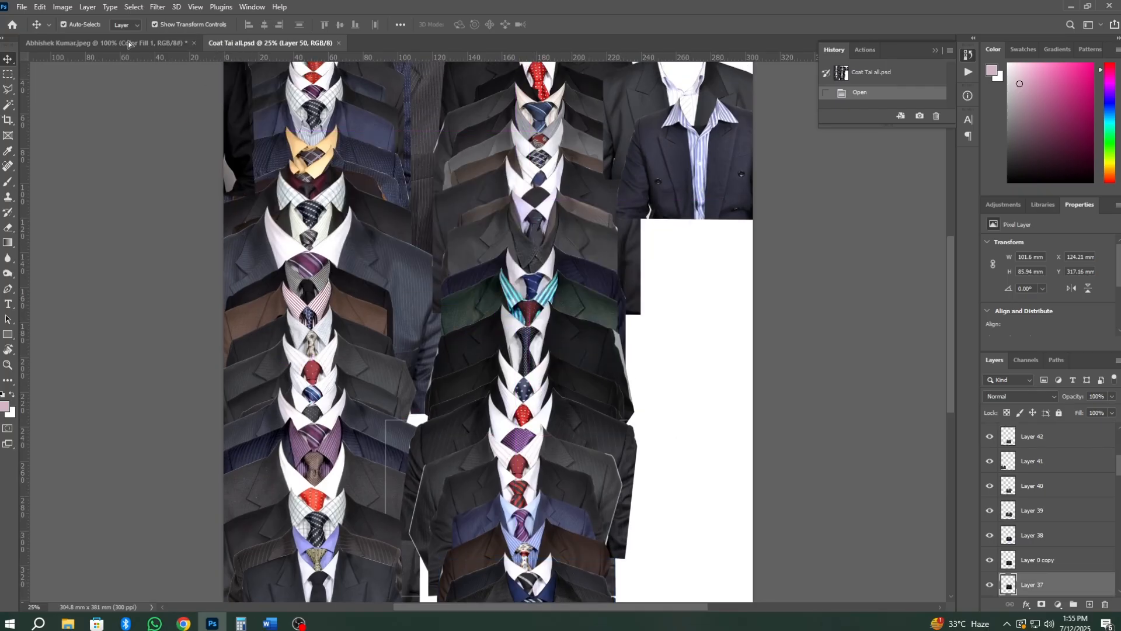
{"action": "left_click_drag", "start_coordinate": [128, 44], "coordinate": [501, 444]}
{"action": "left_click_drag", "start_coordinate": [578, 266], "coordinate": [585, 289]}
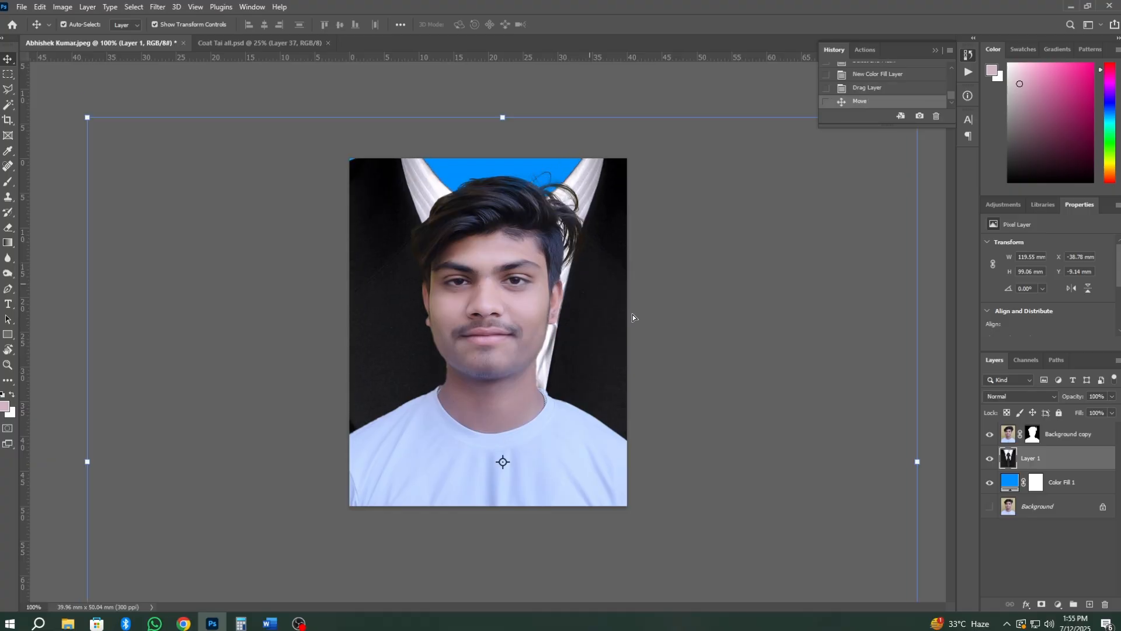
{"action": "left_click_drag", "start_coordinate": [1066, 471], "coordinate": [1064, 472]}
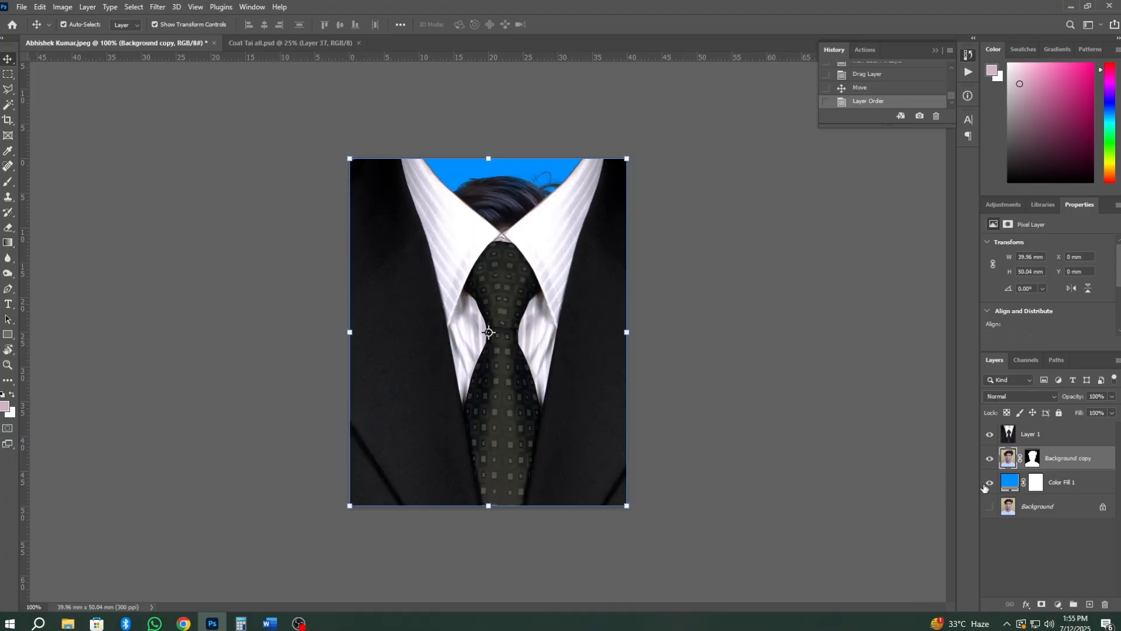
{"action": "left_click_drag", "start_coordinate": [523, 307], "coordinate": [519, 479]}
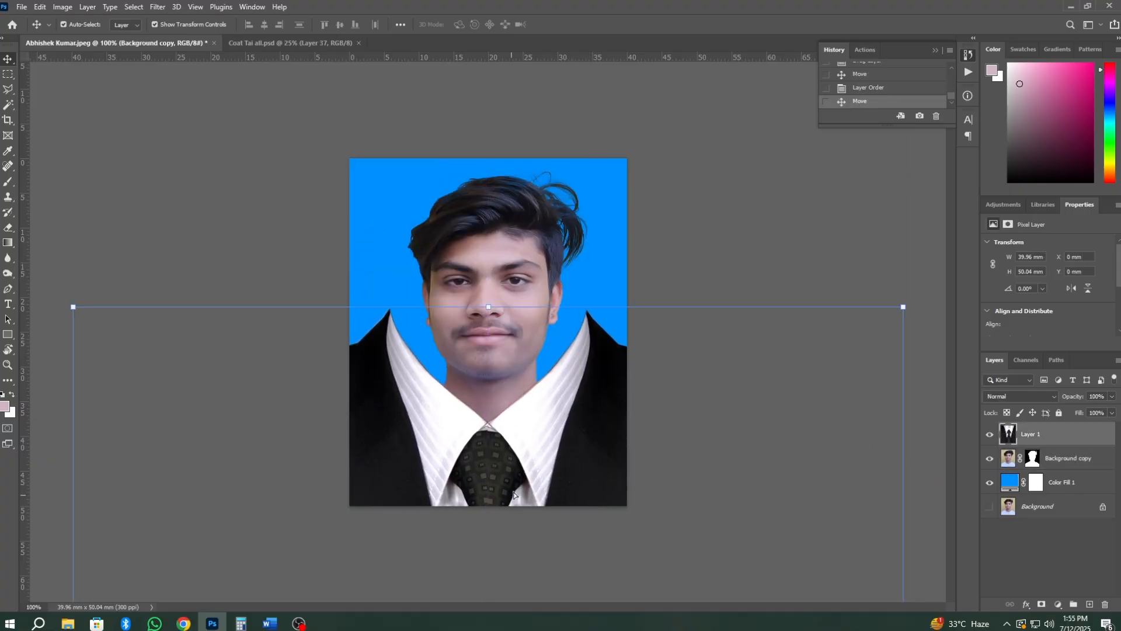
Scale the suit down to 45.89% width and 36.75% height, and align its collar with the man's neck.
{"action": "key", "text": "ctrl+t"}
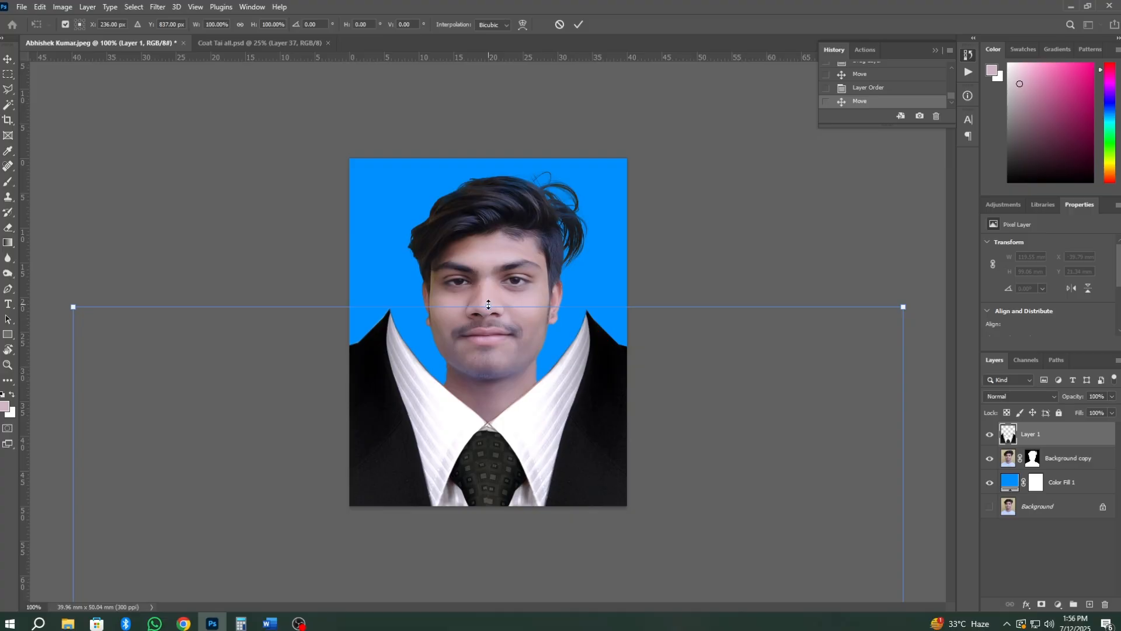
{"action": "left_click_drag", "start_coordinate": [488, 304], "coordinate": [539, 333]}
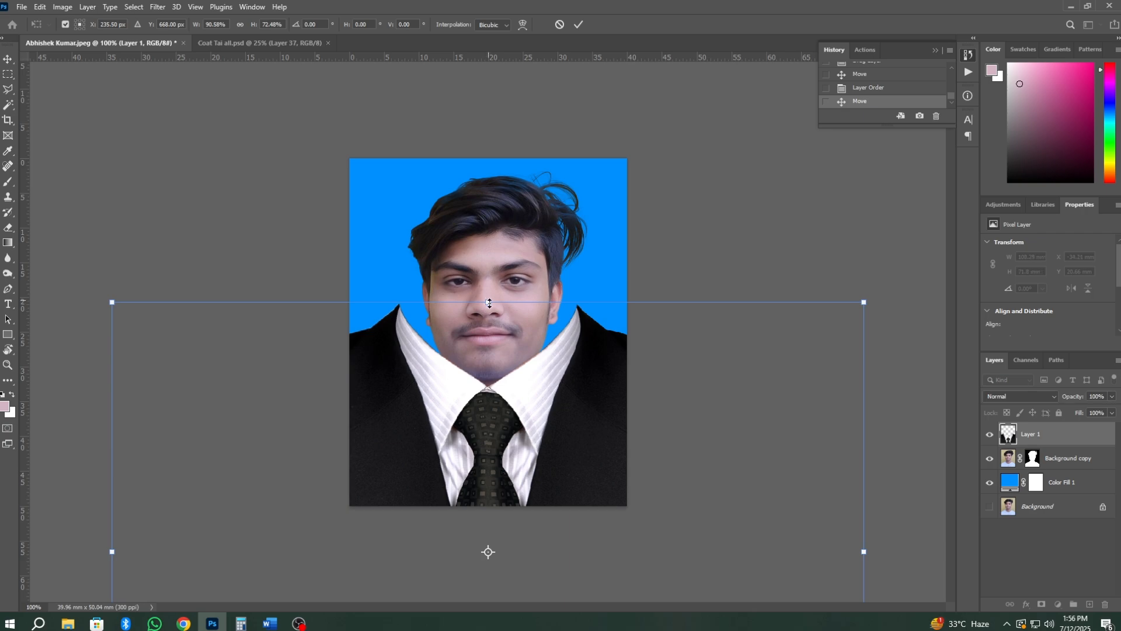
{"action": "left_click_drag", "start_coordinate": [487, 302], "coordinate": [487, 392]}
{"action": "left_click_drag", "start_coordinate": [506, 444], "coordinate": [503, 427]}
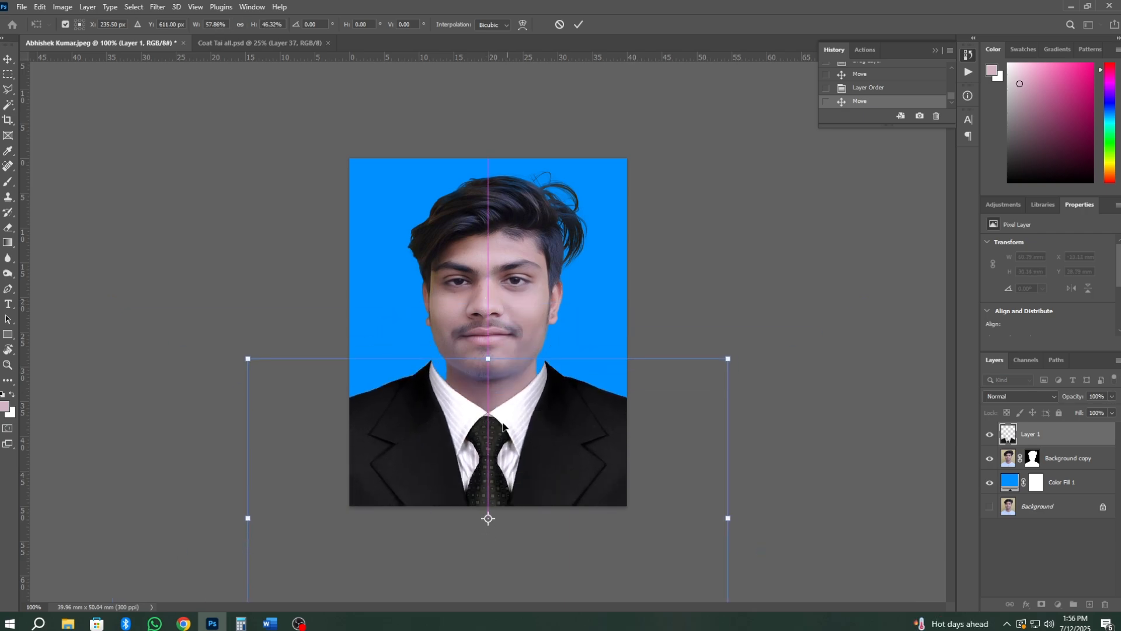
{"action": "left_click_drag", "start_coordinate": [487, 358], "coordinate": [487, 380]}
{"action": "left_click_drag", "start_coordinate": [494, 451], "coordinate": [499, 434]}
{"action": "left_click_drag", "start_coordinate": [489, 362], "coordinate": [489, 373]}
{"action": "left_click_drag", "start_coordinate": [495, 449], "coordinate": [495, 445]}
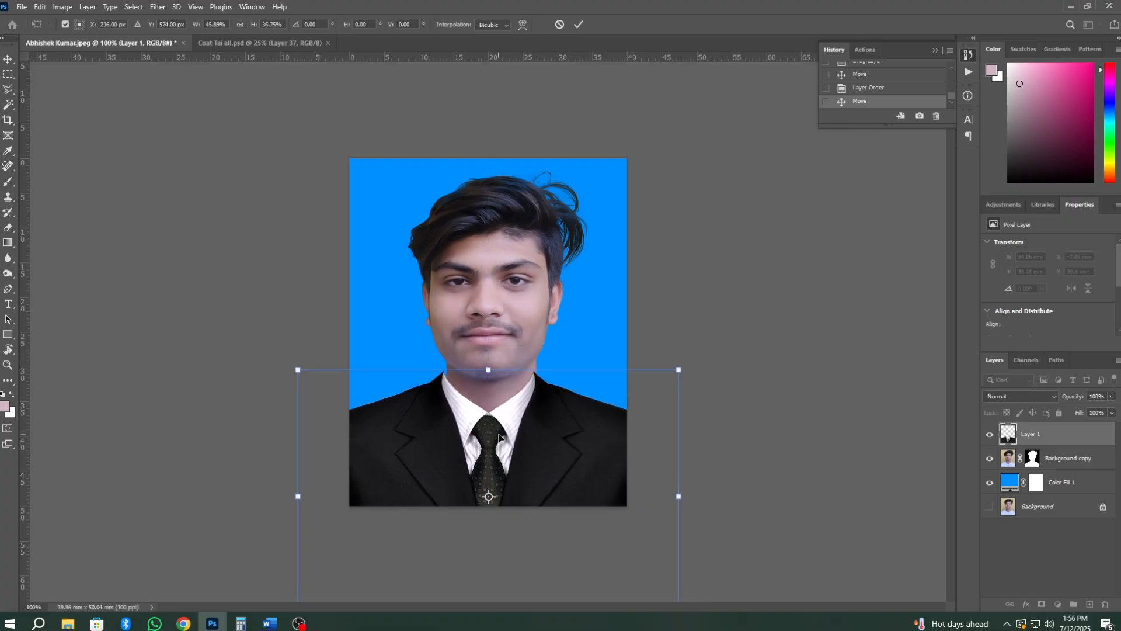
Nudge the suit 5 px to the right, scale it to 46.75% width and 37.44% height, and shift it slightly down.
{"action": "key", "text": "Right"}
{"action": "key", "text": "Right"}
{"action": "key", "text": "Right"}
{"action": "key", "text": "Right"}
{"action": "key", "text": "Right"}
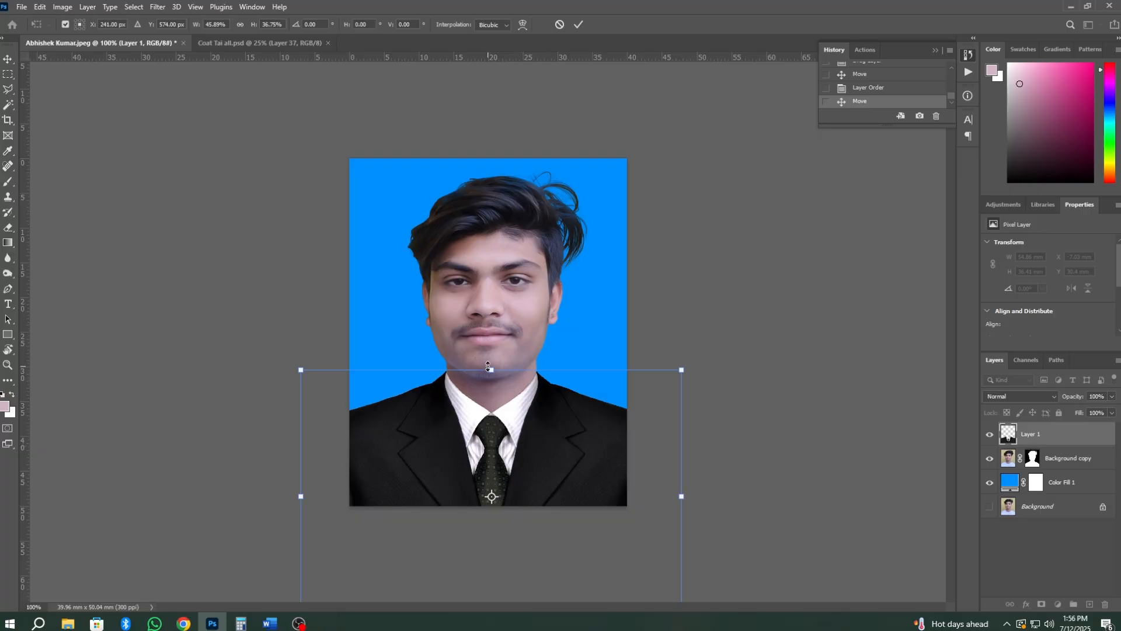
{"action": "left_click_drag", "start_coordinate": [488, 366], "coordinate": [489, 364]}
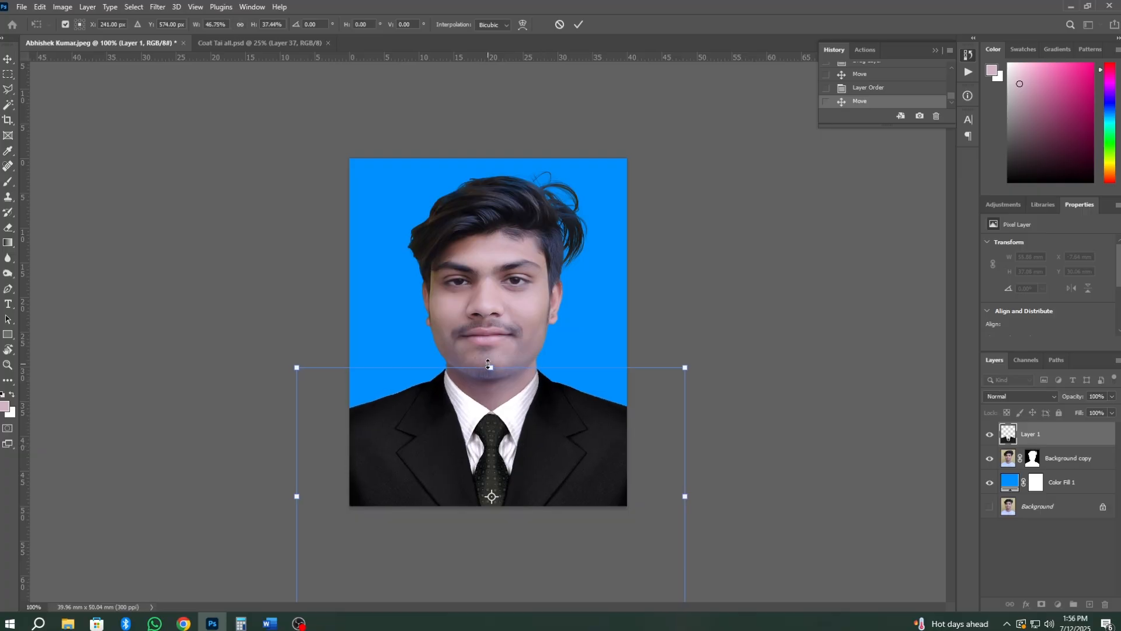
{"action": "key", "text": "Return"}
{"action": "key", "text": "Down"}
{"action": "key", "text": "Down"}
{"action": "key", "text": "Down"}
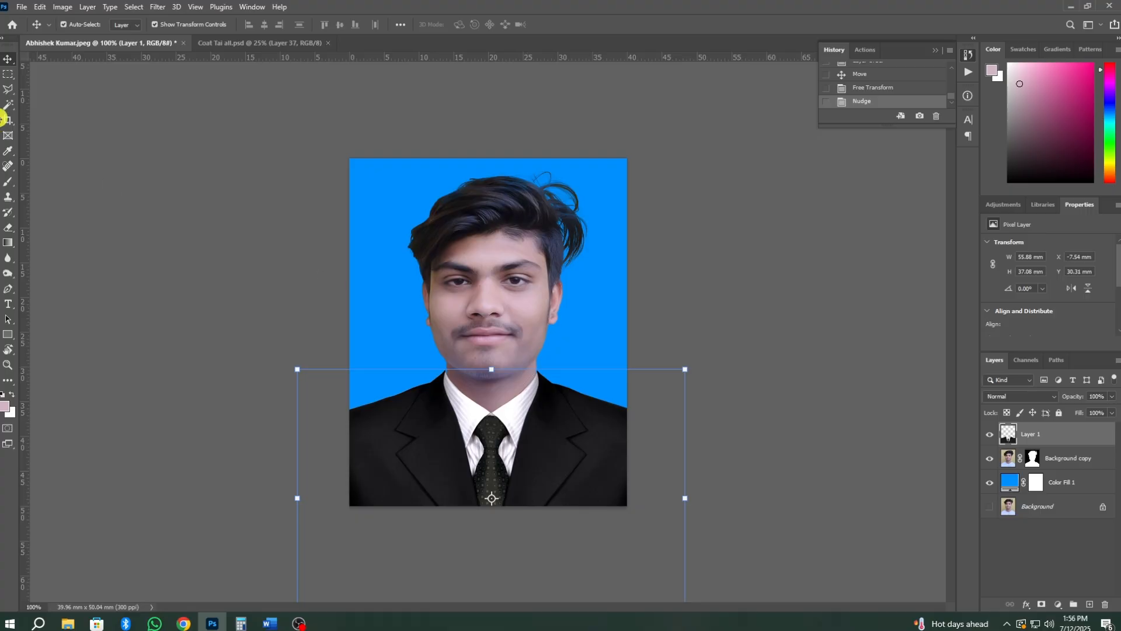
Select the suit's left collar and shoulder area and warp the collar tip slightly inward to meet the man's neck.
{"action": "left_click", "coordinate": [9, 74]}
{"action": "key", "text": "ctrl+plus"}
{"action": "key", "text": "ctrl+plus"}
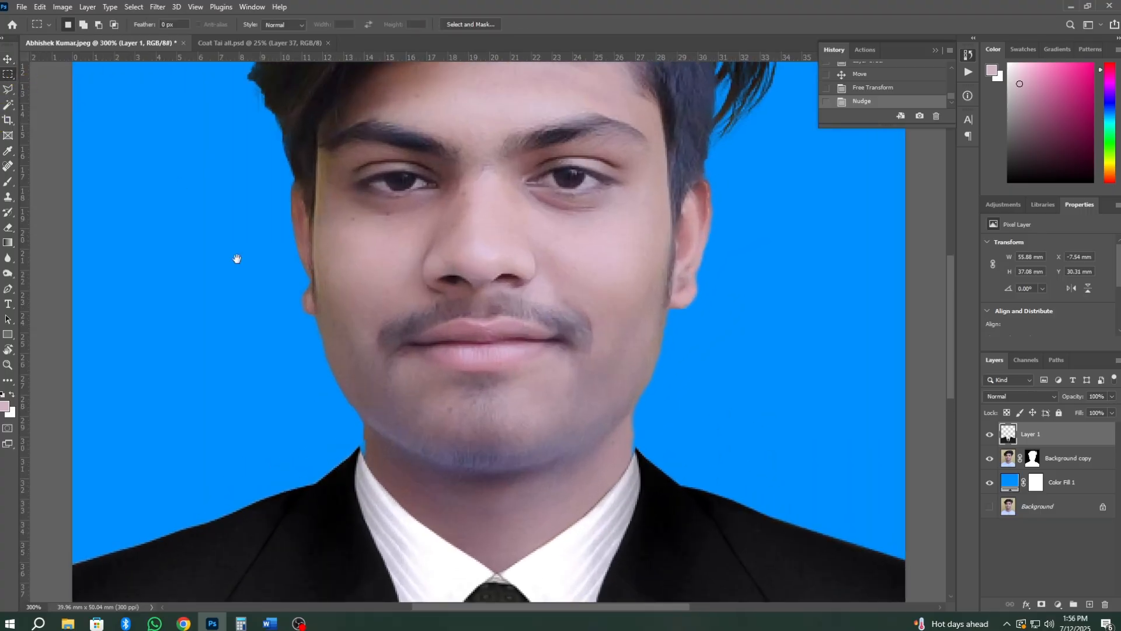
{"action": "left_click_drag", "start_coordinate": [415, 368], "coordinate": [416, 253]}
{"action": "left_click_drag", "start_coordinate": [204, 263], "coordinate": [572, 469]}
{"action": "left_click_drag", "start_coordinate": [486, 445], "coordinate": [423, 444]}
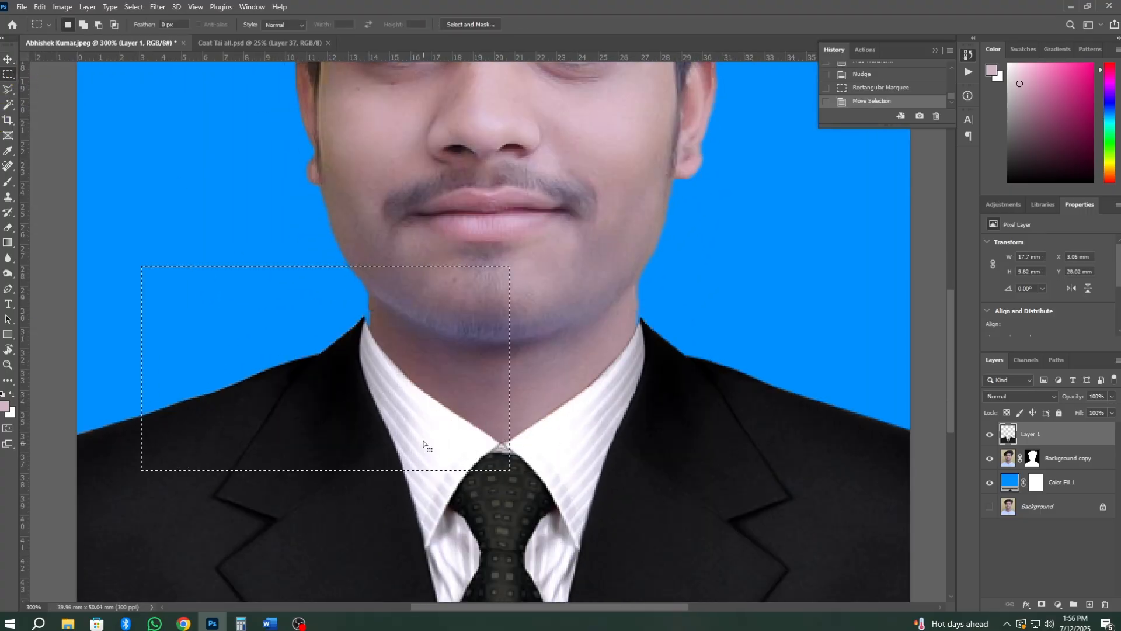
{"action": "key", "text": "ctrl+t"}
{"action": "right_click", "coordinate": [354, 309]}
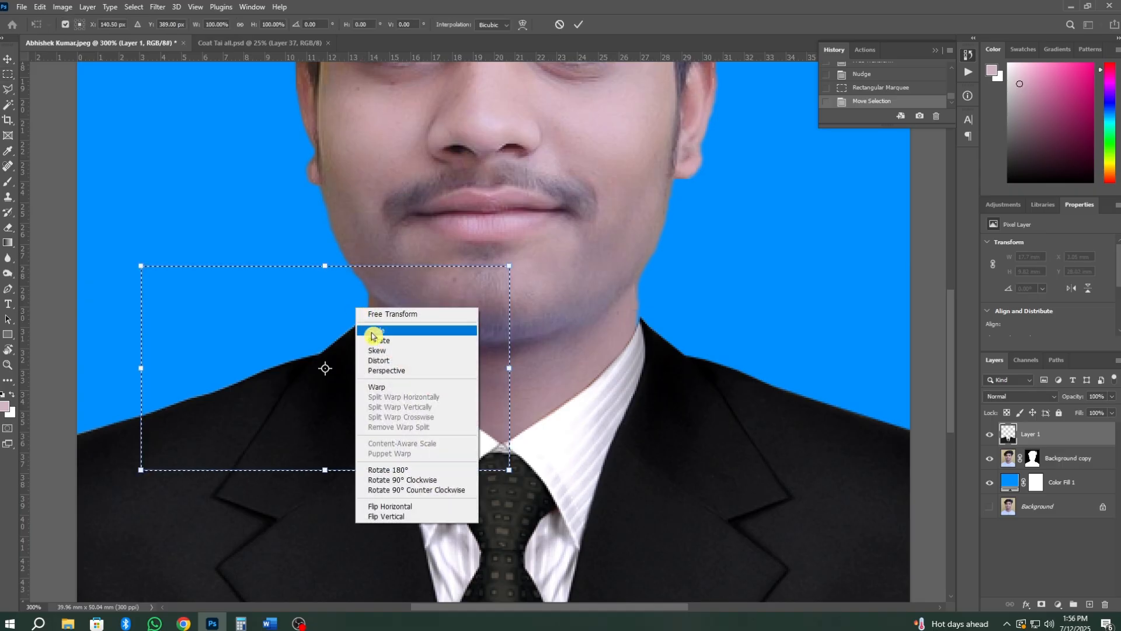
{"action": "left_click", "coordinate": [387, 391]}
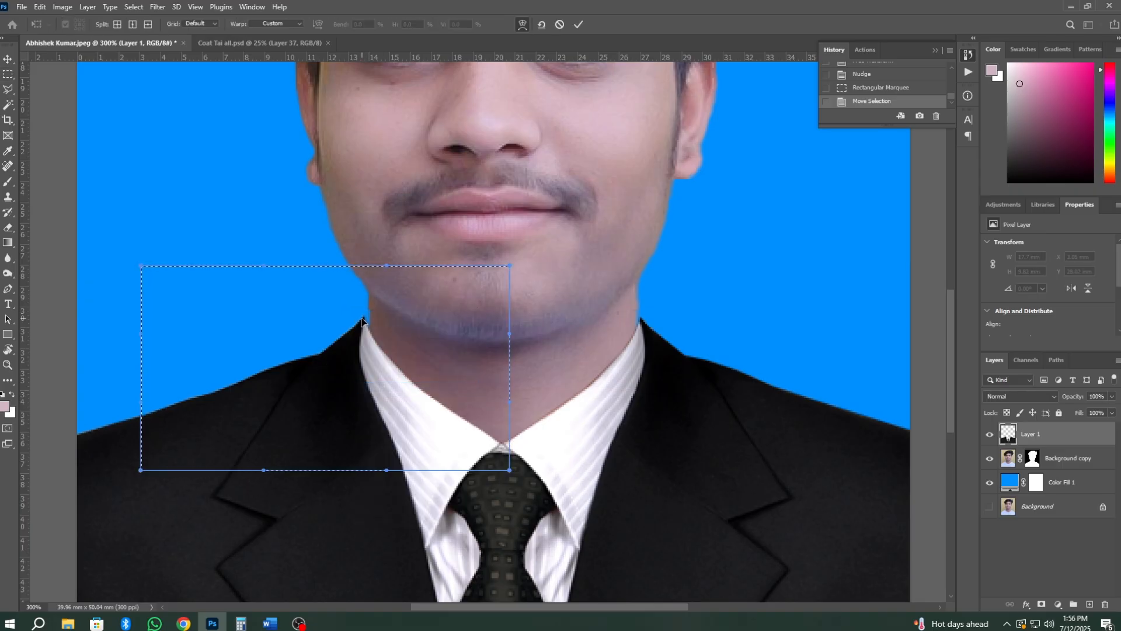
{"action": "left_click_drag", "start_coordinate": [364, 320], "coordinate": [367, 319]}
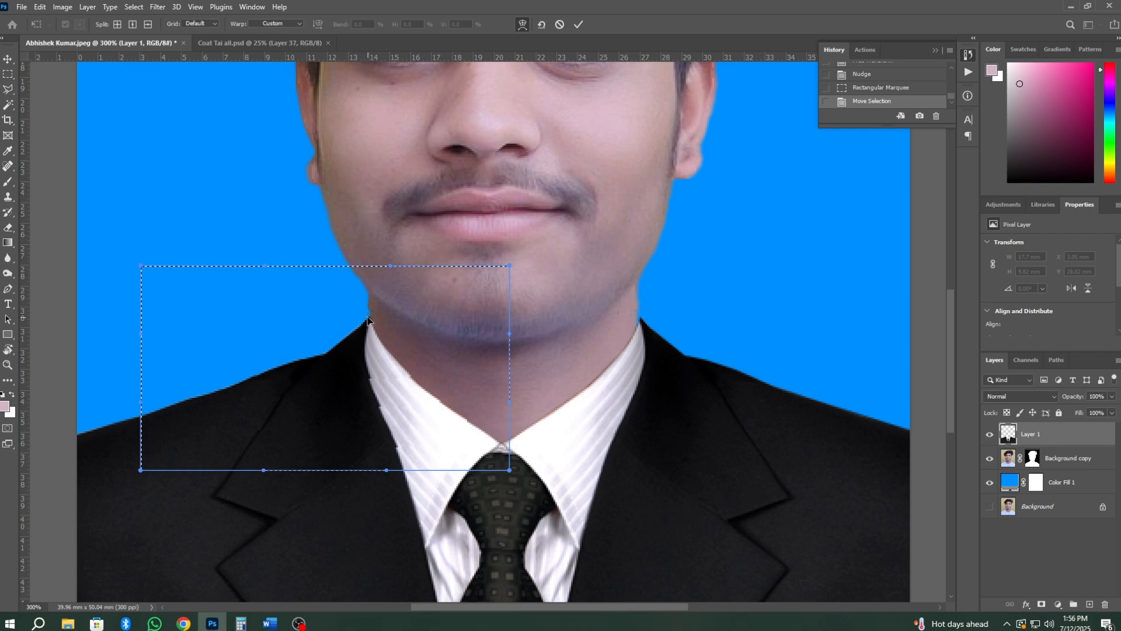
{"action": "key", "text": "Return"}
{"action": "key", "text": "ctrl+d"}
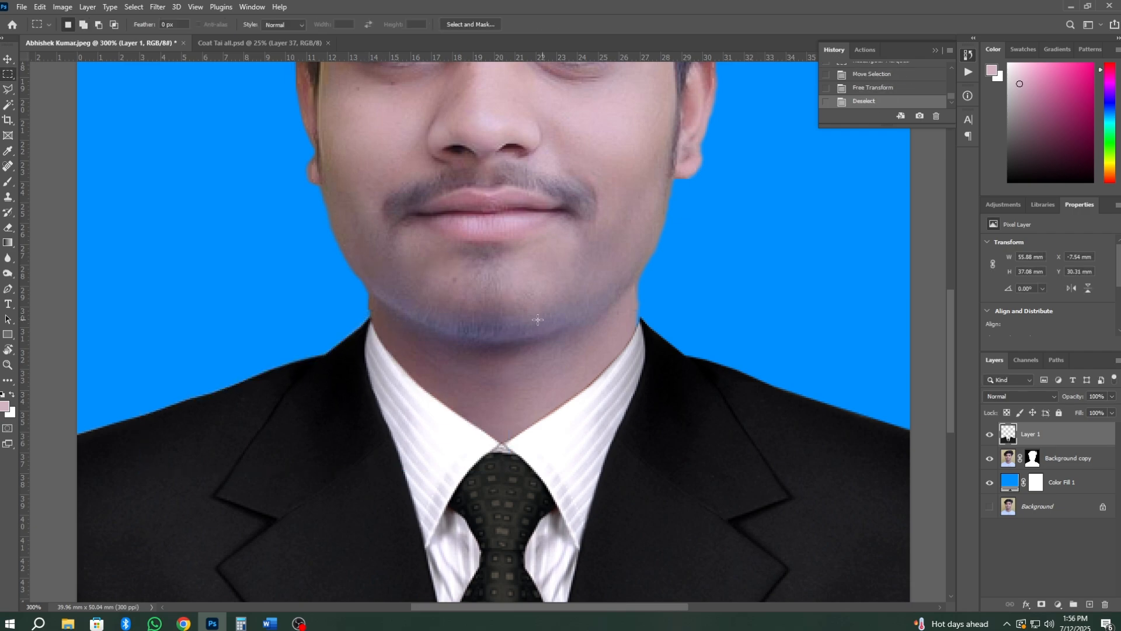
Warp the suit's right collar and shoulder area slightly inward and up to meet the neck, and clear the selection.
{"action": "left_click_drag", "start_coordinate": [537, 279], "coordinate": [884, 473]}
{"action": "left_click_drag", "start_coordinate": [788, 442], "coordinate": [780, 439]}
{"action": "key", "text": "ctrl+t"}
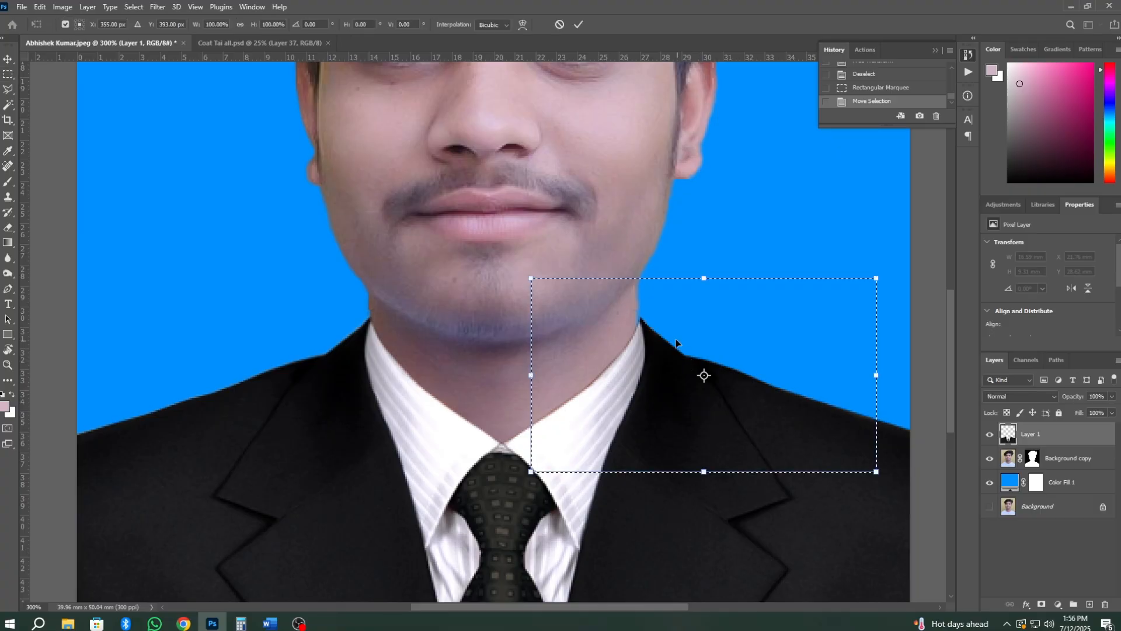
{"action": "right_click", "coordinate": [676, 335]}
{"action": "left_click", "coordinate": [702, 414]}
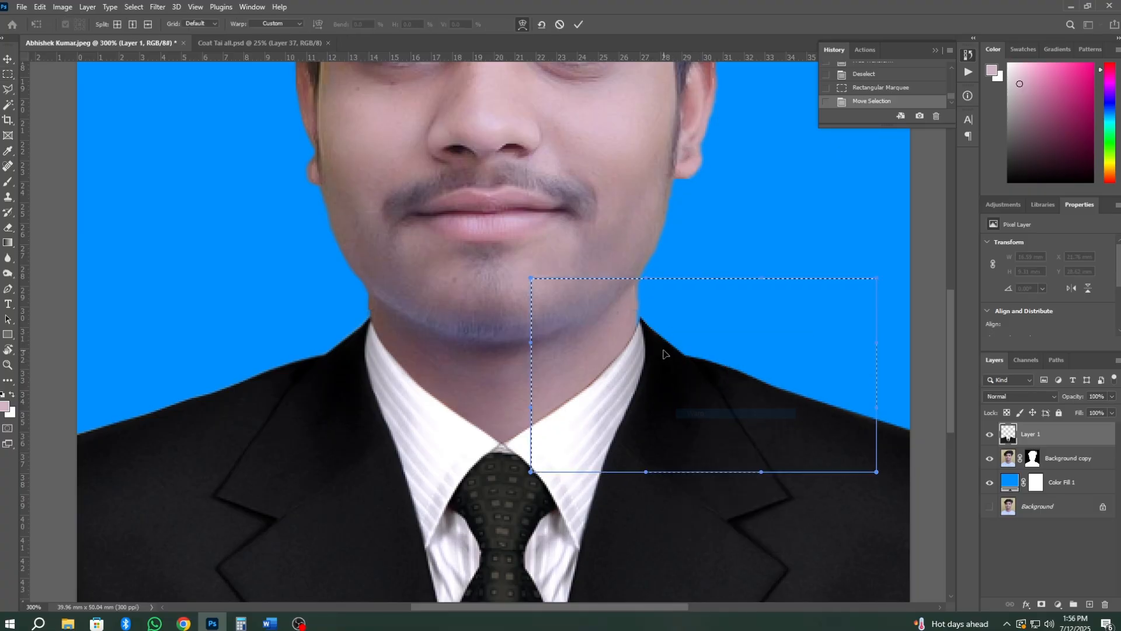
{"action": "left_click_drag", "start_coordinate": [654, 334], "coordinate": [650, 332]}
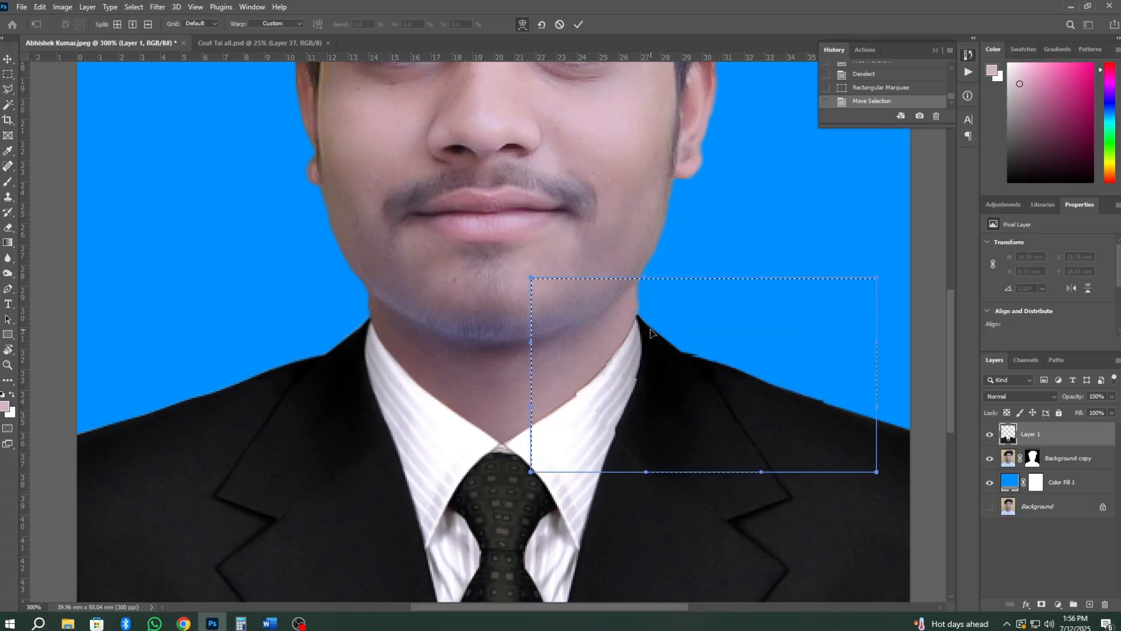
{"action": "key", "text": "Return"}
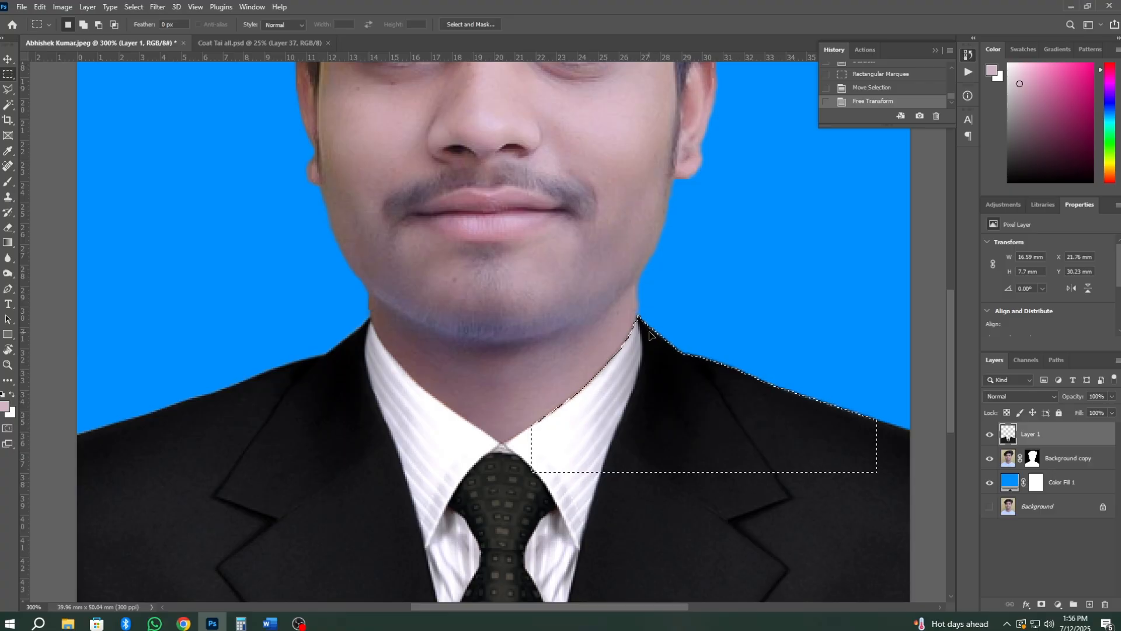
{"action": "right_click", "coordinate": [647, 260]}
{"action": "left_click", "coordinate": [693, 278]}
{"action": "key", "text": "ctrl+minus"}
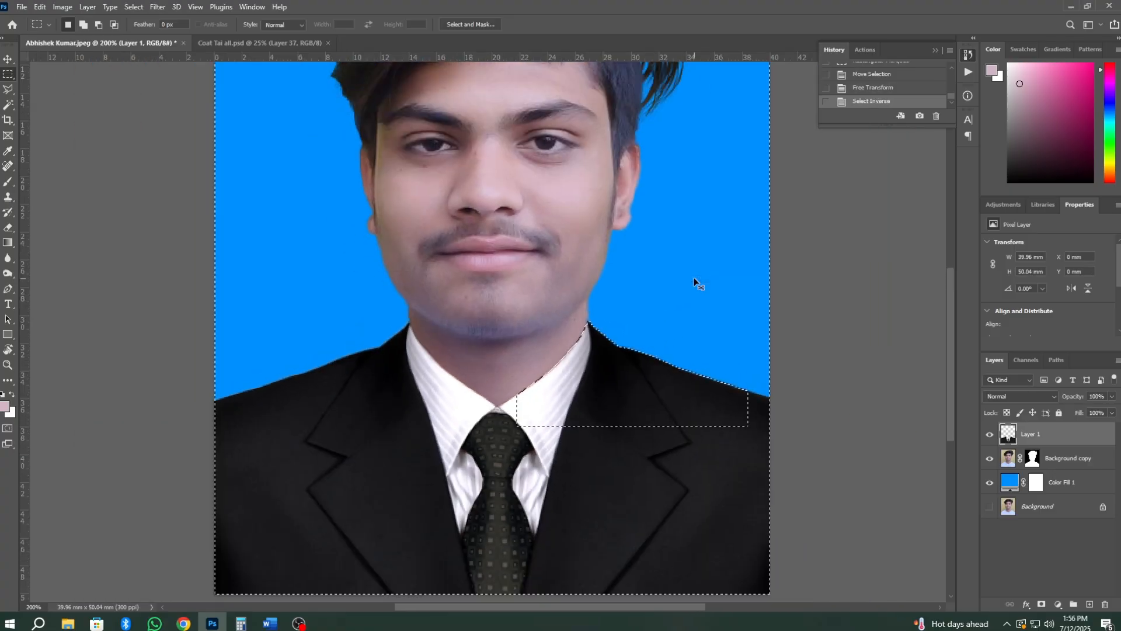
{"action": "key", "text": "ctrl+minus"}
{"action": "right_click", "coordinate": [538, 337]}
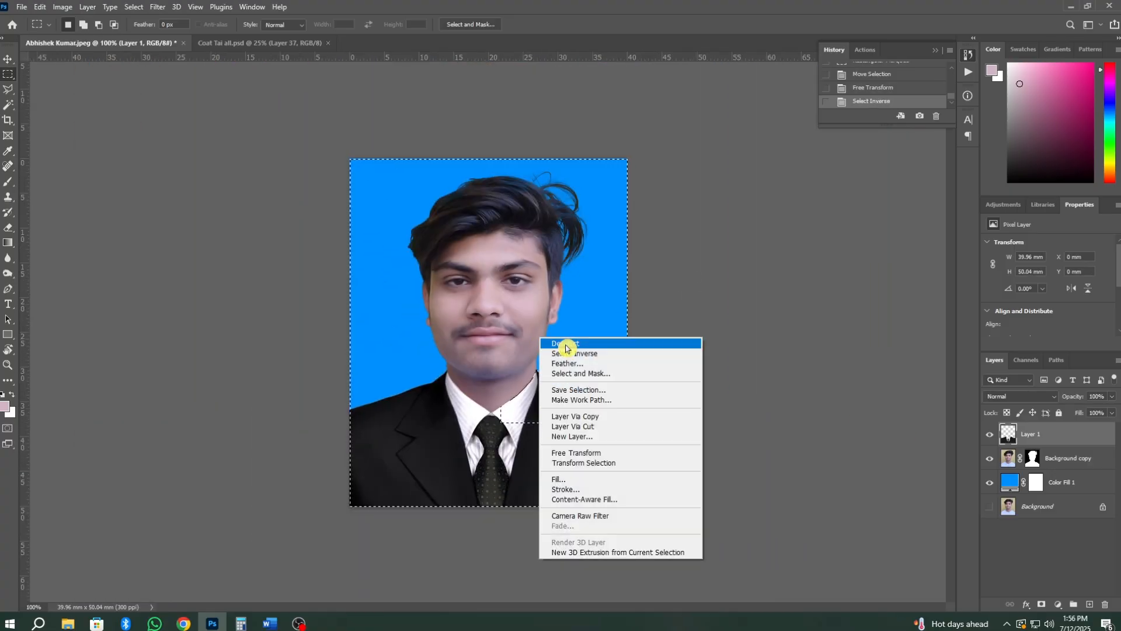
{"action": "left_click", "coordinate": [566, 346]}
Hide the fitted suit layer and copy the black suit with the navy polka-dot tie from Coat Tai all.psd into the portrait.
{"action": "key", "text": "ctrl+minus"}
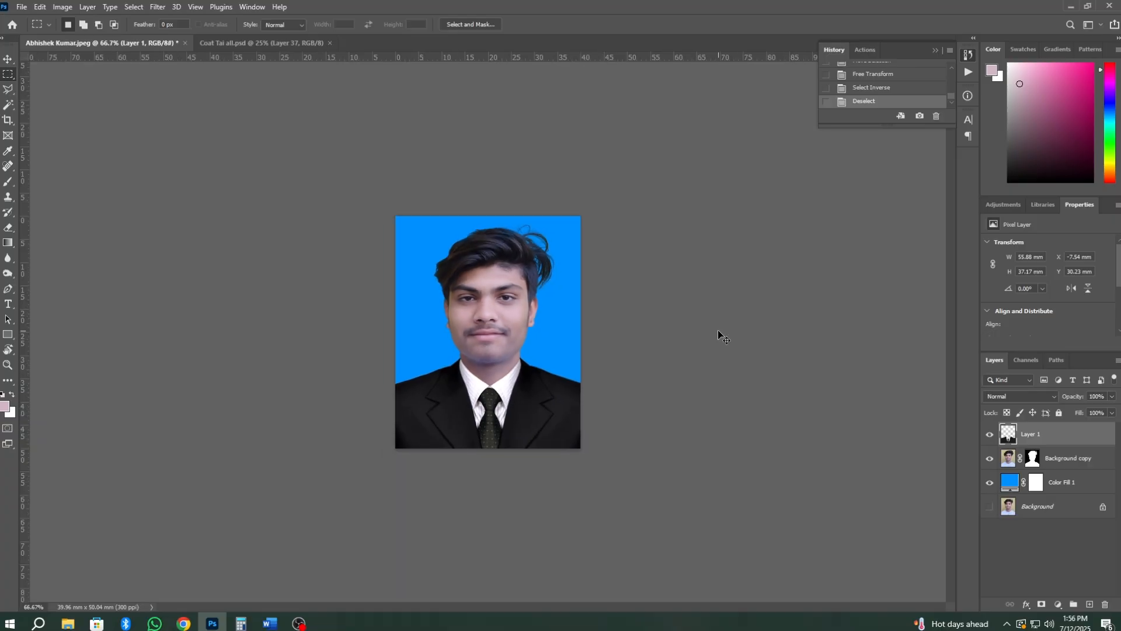
{"action": "key", "text": "ctrl+plus"}
{"action": "key", "text": "ctrl+plus"}
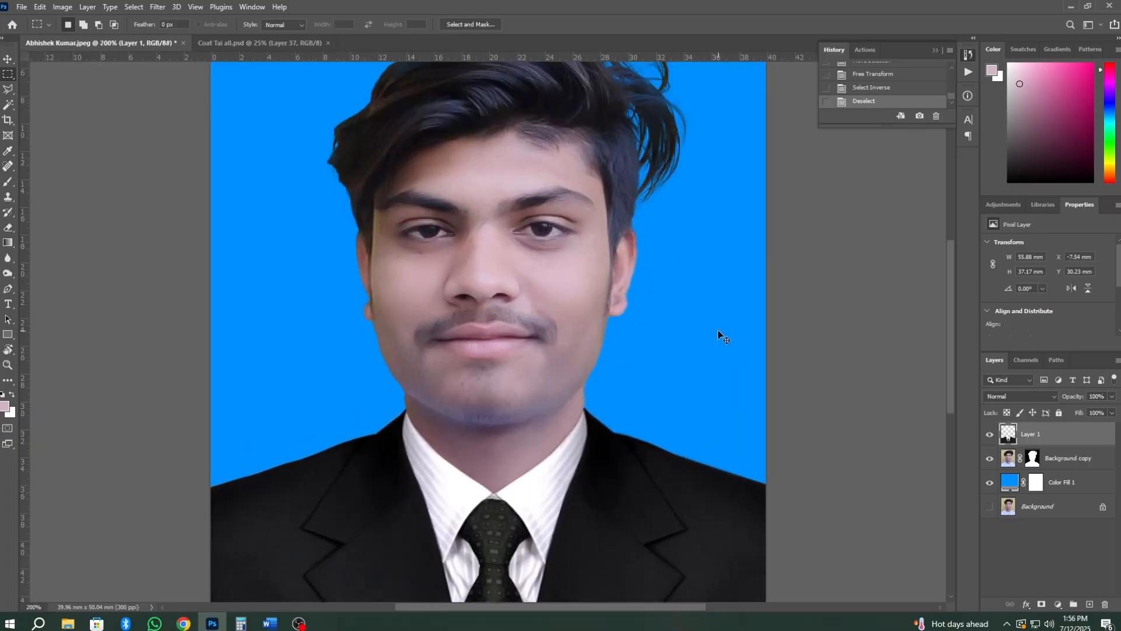
{"action": "key", "text": "ctrl+minus"}
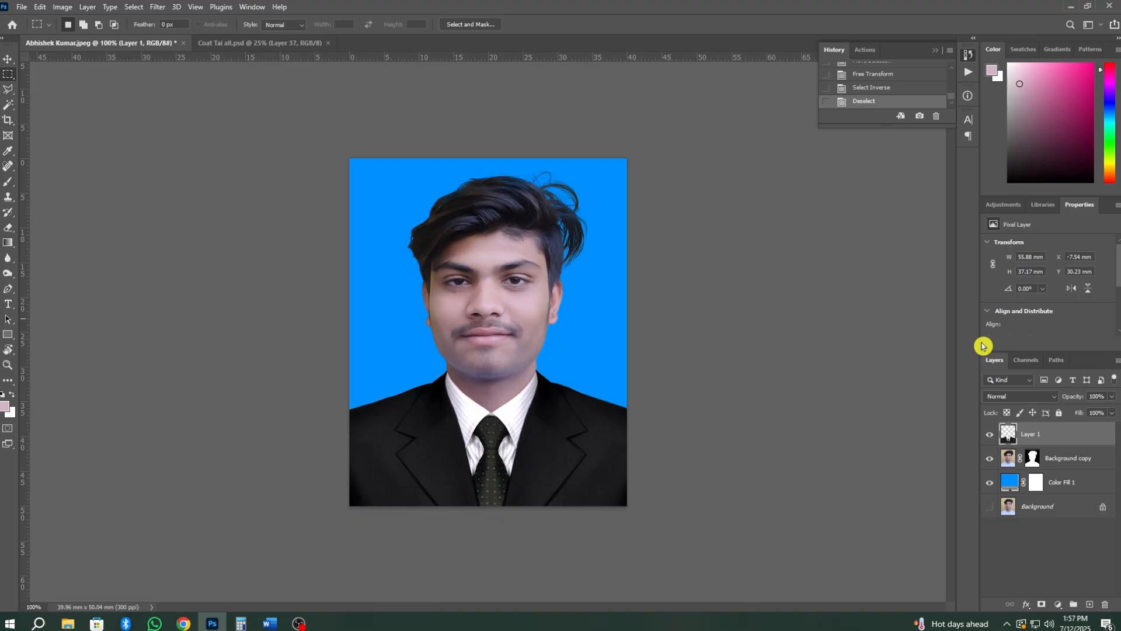
{"action": "left_click", "coordinate": [989, 434]}
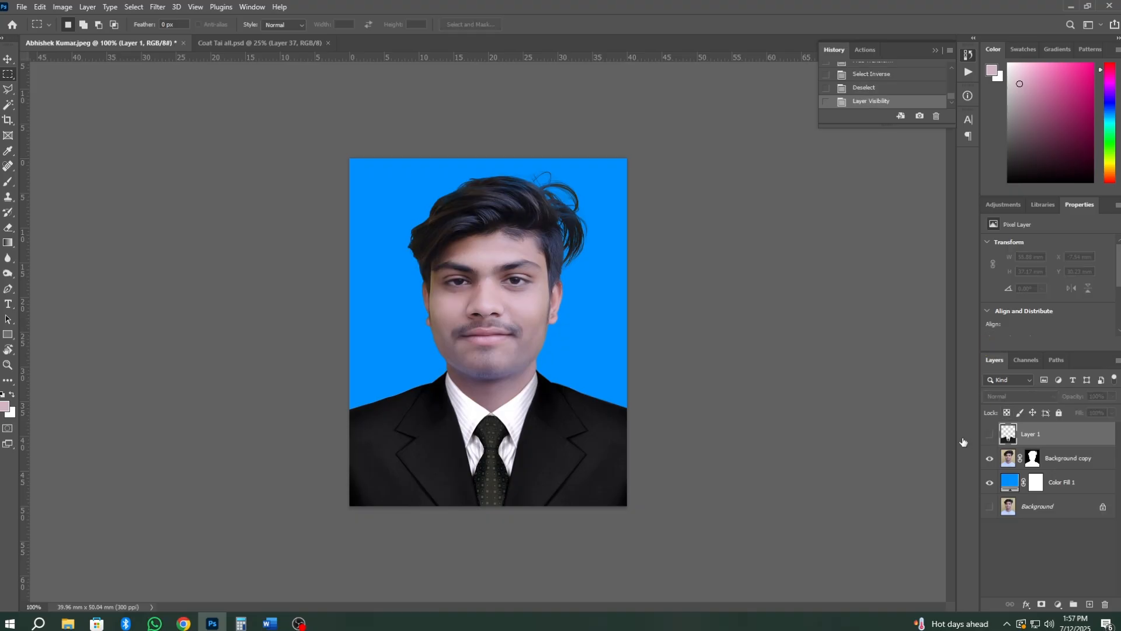
{"action": "left_click", "coordinate": [250, 43]}
{"action": "key", "text": "v"}
{"action": "left_click", "coordinate": [734, 360]}
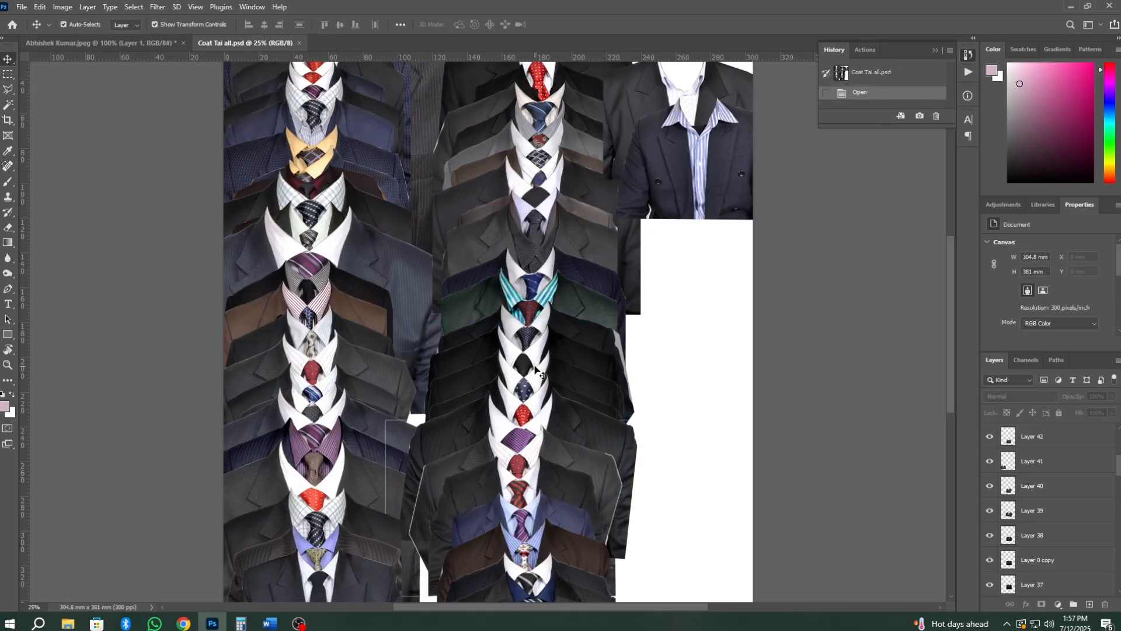
{"action": "left_click_drag", "start_coordinate": [526, 385], "coordinate": [100, 45]}
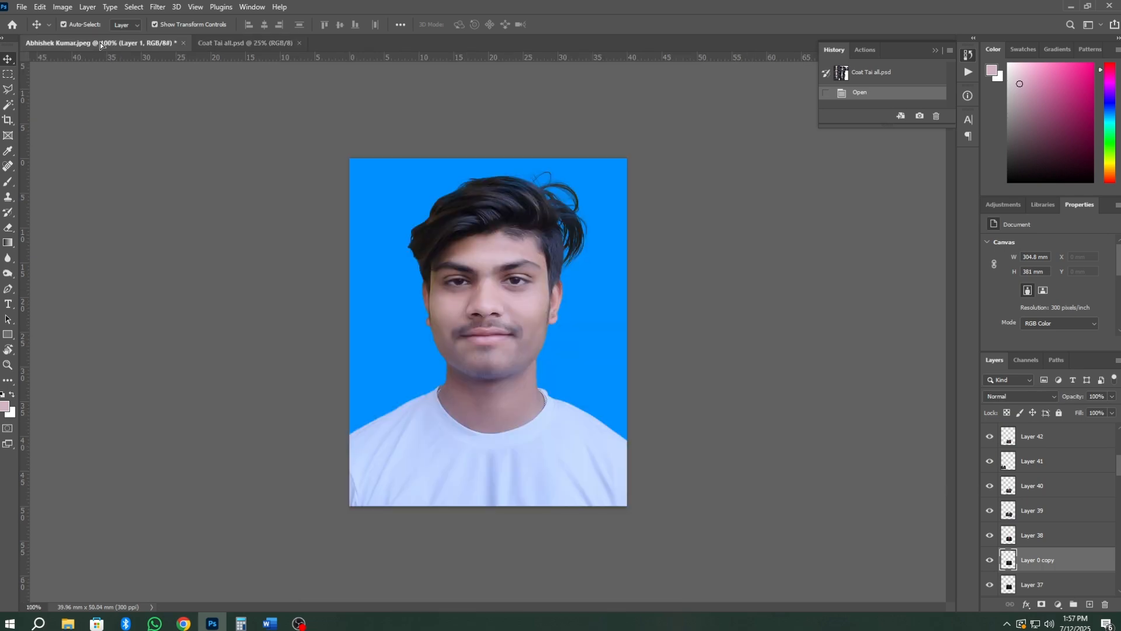
{"action": "left_click_drag", "start_coordinate": [494, 426], "coordinate": [493, 425]}
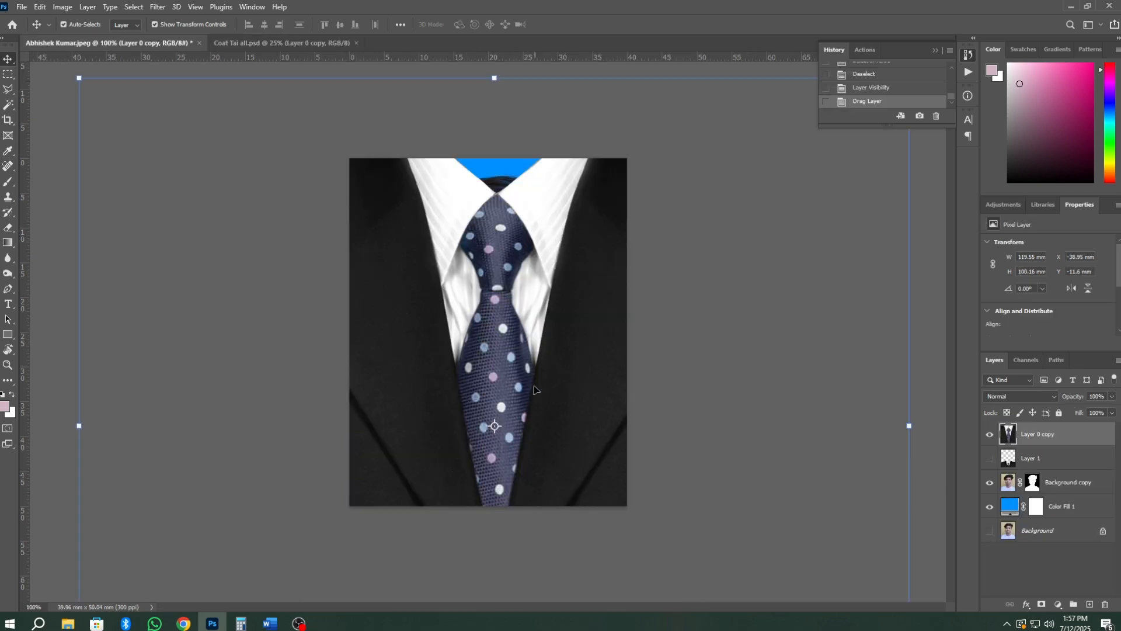
Scale the polka-dot-tie suit down to 45.54% and position its collar around the man's neck.
{"action": "left_click_drag", "start_coordinate": [533, 374], "coordinate": [530, 444]}
{"action": "left_click_drag", "start_coordinate": [488, 155], "coordinate": [490, 351]}
{"action": "left_click_drag", "start_coordinate": [509, 445], "coordinate": [509, 465]}
{"action": "left_click_drag", "start_coordinate": [488, 371], "coordinate": [489, 359]}
{"action": "left_click_drag", "start_coordinate": [515, 426], "coordinate": [515, 434]}
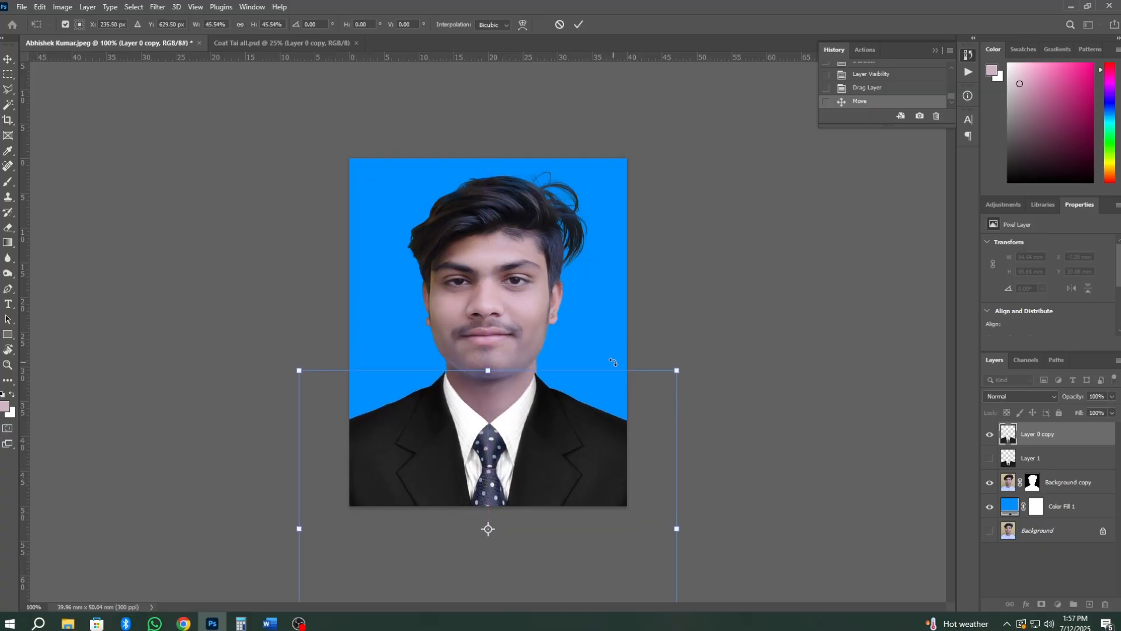
{"action": "key", "text": "Right"}
{"action": "key", "text": "Right"}
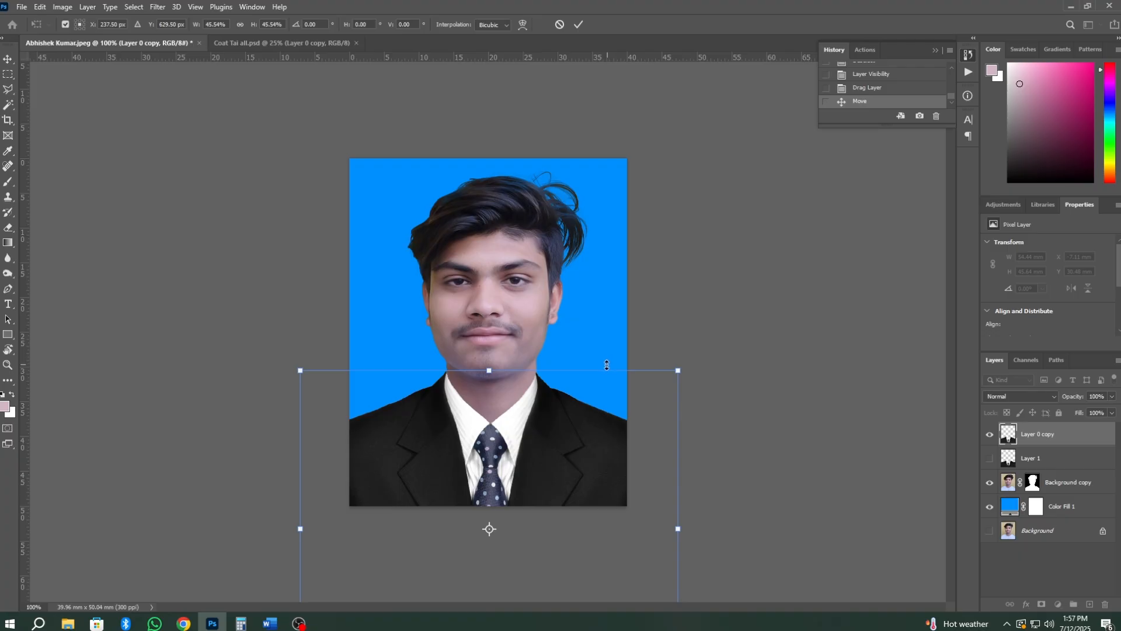
{"action": "key", "text": "Return"}
{"action": "left_click", "coordinate": [711, 318]}
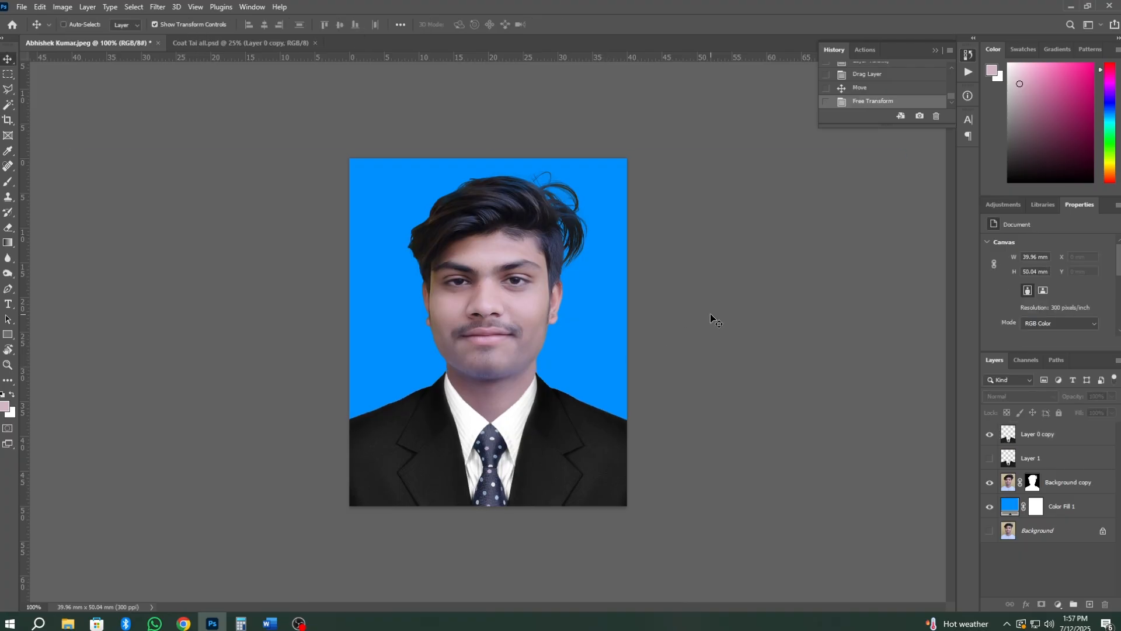
Nudge the polka-dot-tie suit 1 px right and 5 px up so its collar closes against the neck.
{"action": "key", "text": "ctrl+plus"}
{"action": "key", "text": "ctrl+plus"}
{"action": "scroll", "coordinate": [555, 379], "scroll_direction": "down", "scroll_amount": 3}
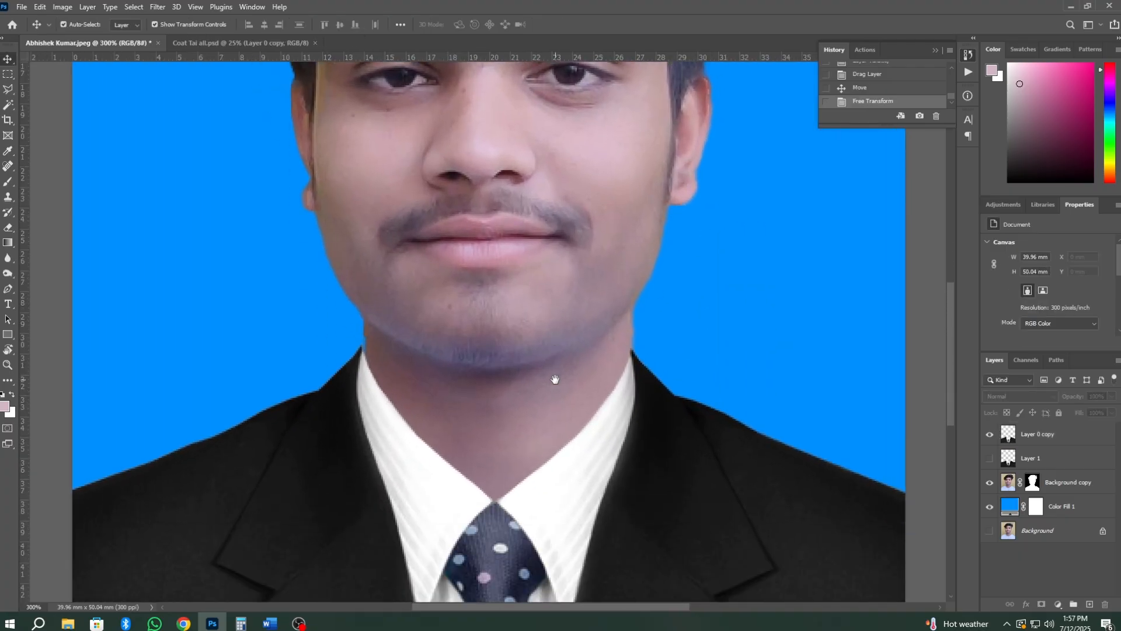
{"action": "left_click", "coordinate": [615, 454]}
{"action": "key", "text": "Right"}
{"action": "key", "text": "Right"}
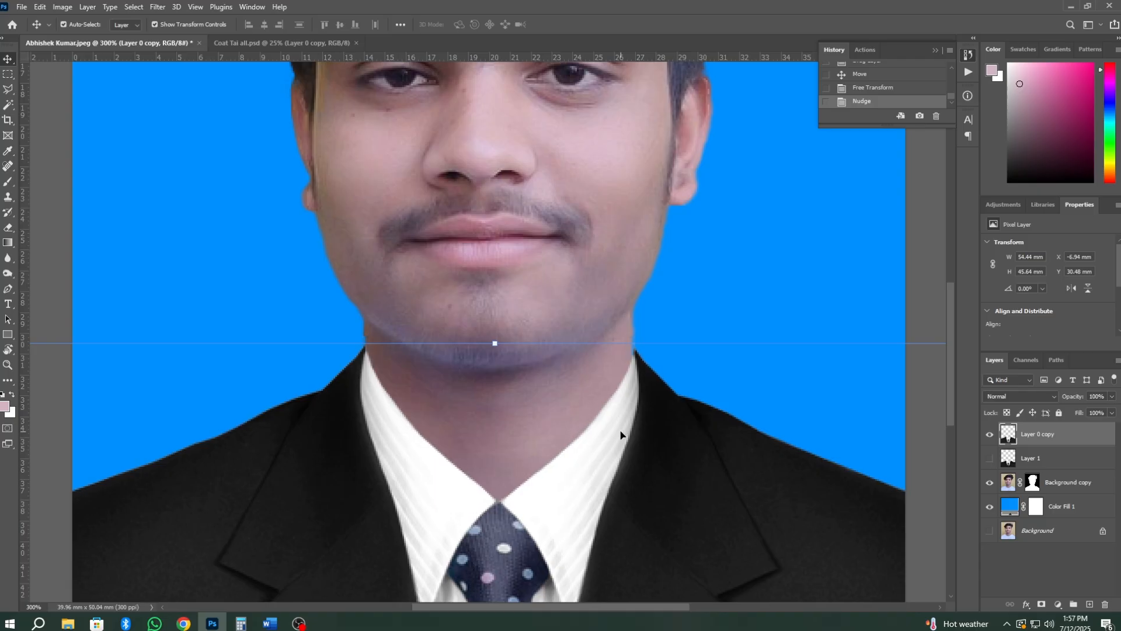
{"action": "key", "text": "Left"}
{"action": "key", "text": "Up"}
{"action": "key", "text": "Up"}
{"action": "key", "text": "Up"}
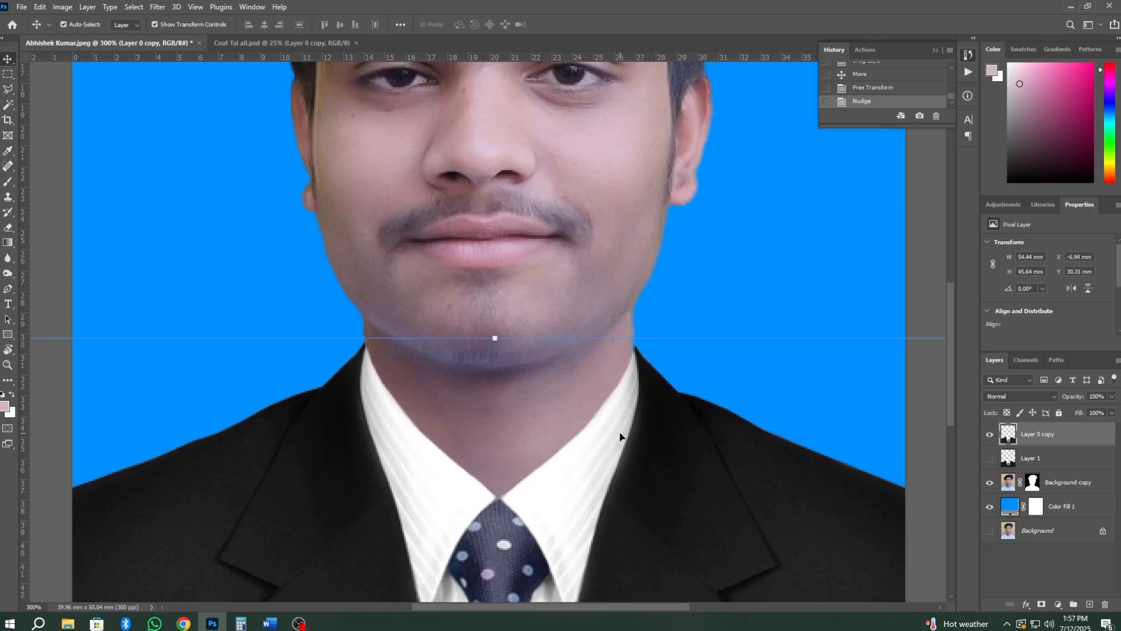
{"action": "key", "text": "Up"}
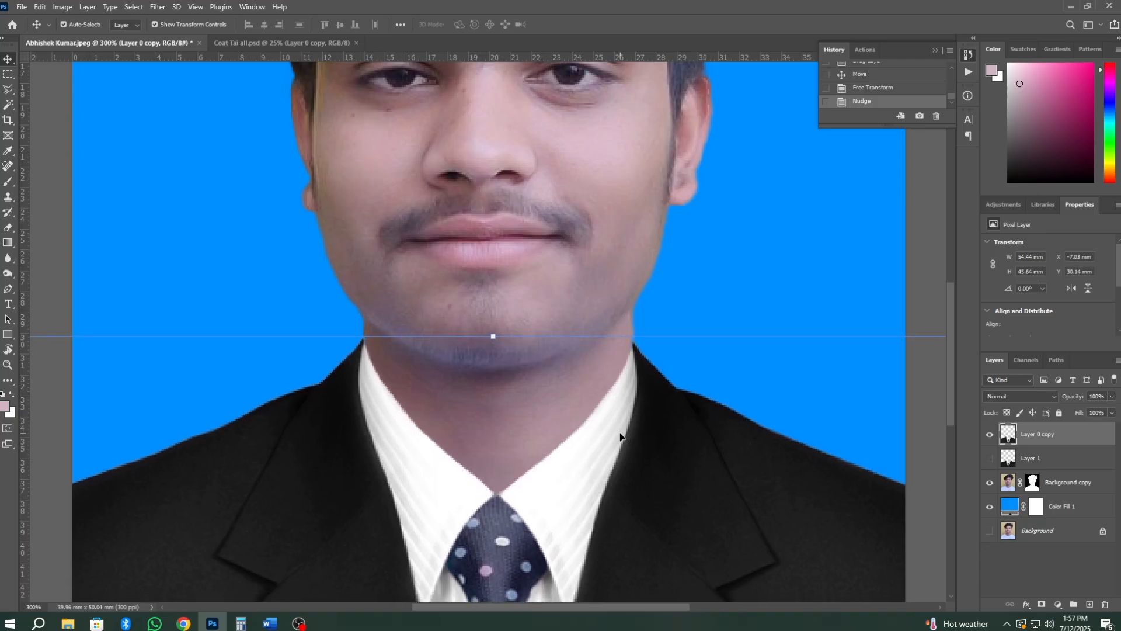
{"action": "key", "text": "Up"}
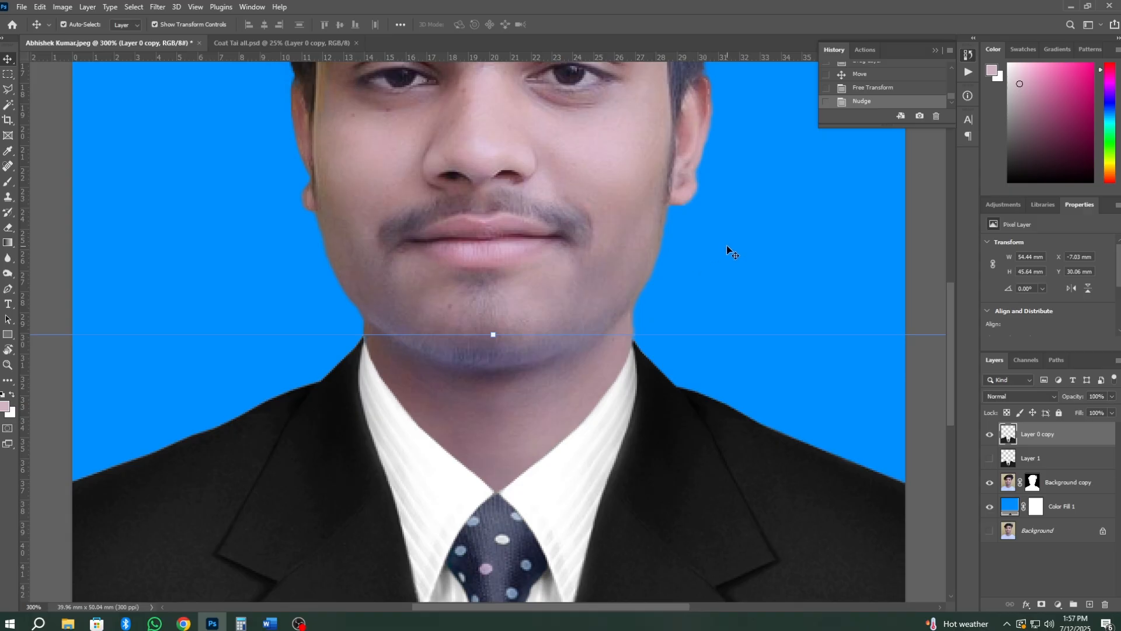
{"action": "left_click", "coordinate": [727, 248]}
Brighten the cut-out man's layer slightly with a Levels adjustment.
{"action": "key", "text": "ctrl+0"}
{"action": "key", "text": "ctrl+minus"}
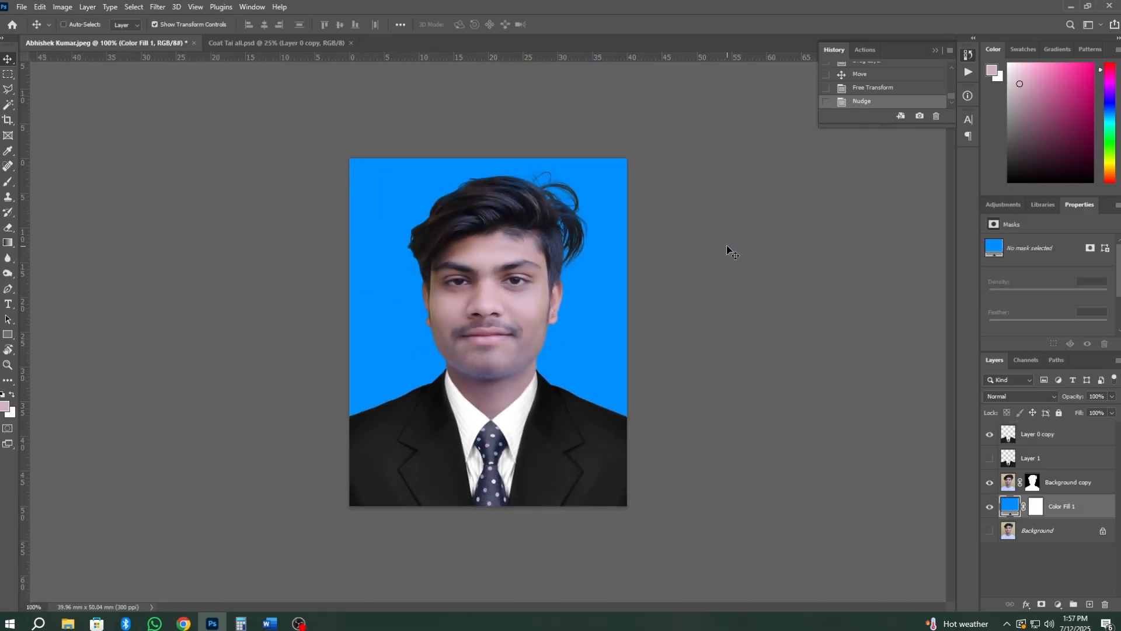
{"action": "key", "text": "ctrl+plus"}
{"action": "left_click", "coordinate": [1007, 482]}
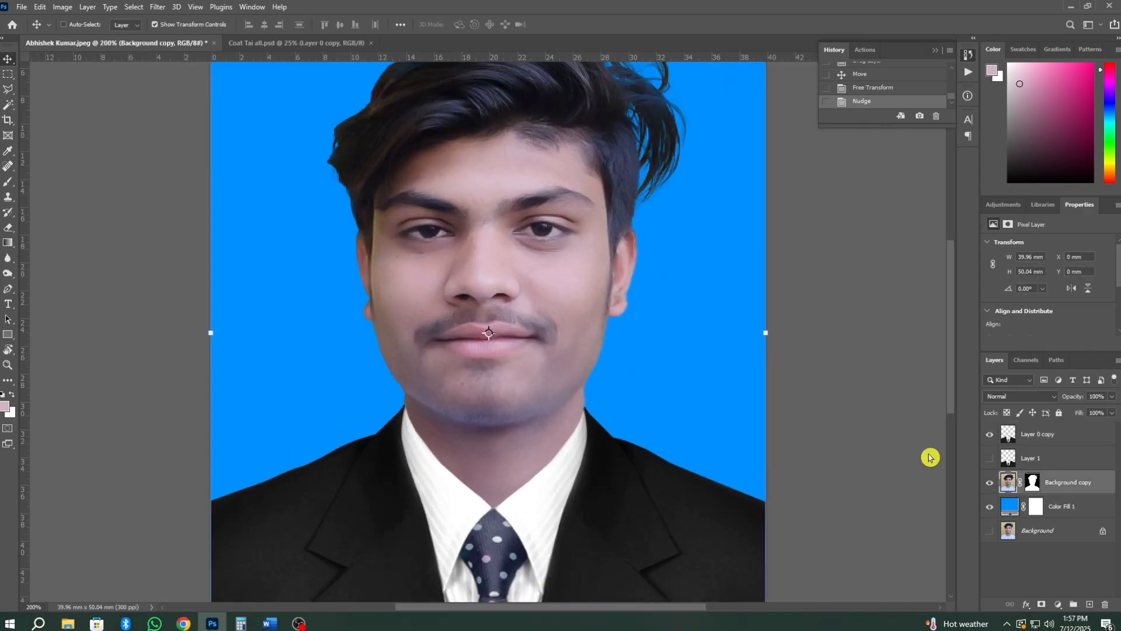
{"action": "key", "text": "ctrl+l"}
{"action": "left_click_drag", "start_coordinate": [942, 333], "coordinate": [932, 333]}
{"action": "key", "text": "Return"}
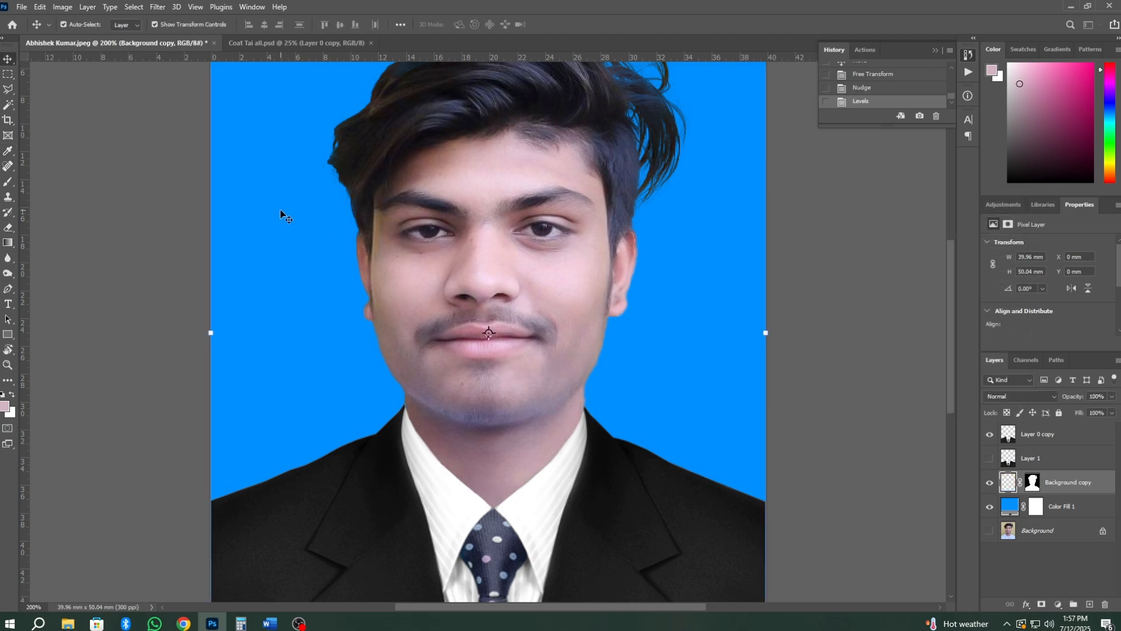
Lighten the dark areas of the cut-out man with Shadows/Highlights, keeping the highlights amount at 0%.
{"action": "left_click", "coordinate": [62, 6]}
{"action": "mouse_move", "coordinate": [79, 33]}
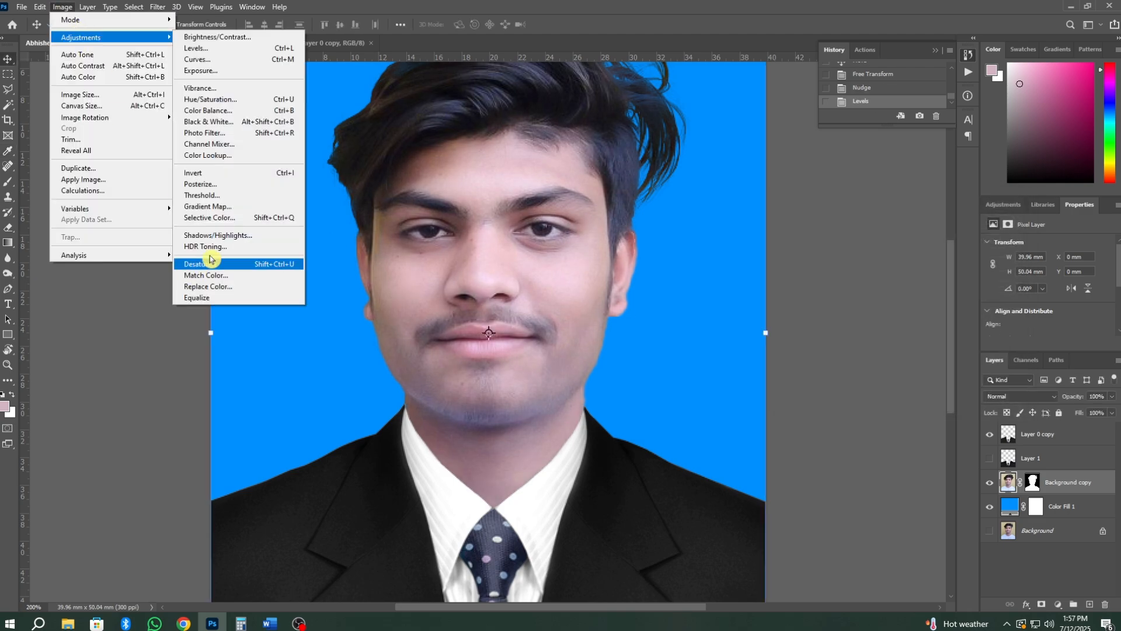
{"action": "left_click", "coordinate": [245, 236]}
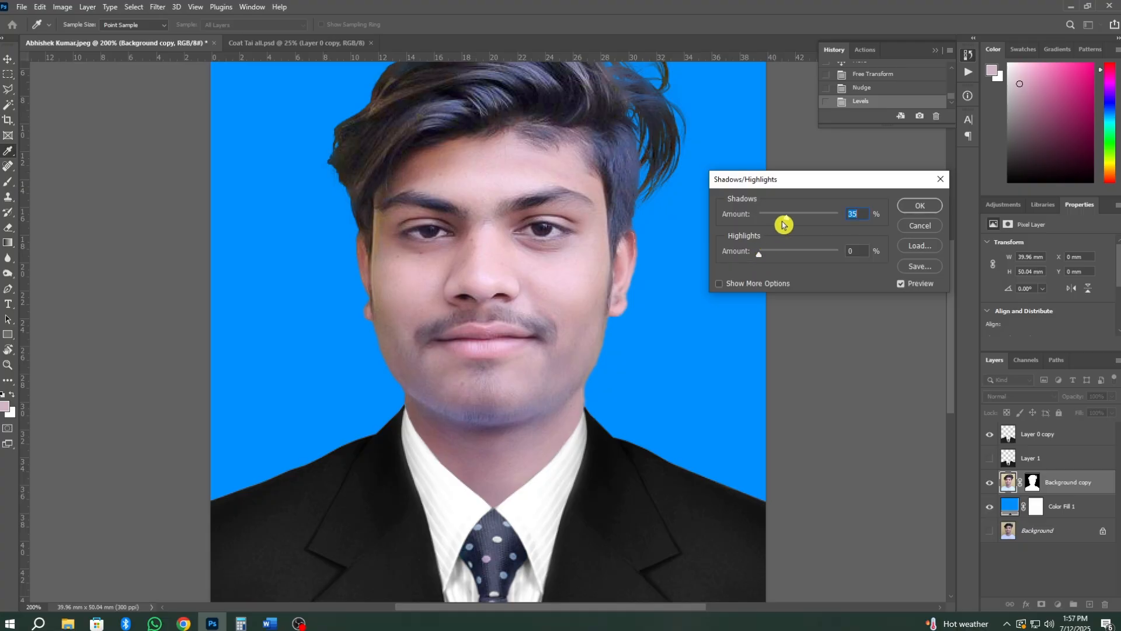
{"action": "left_click_drag", "start_coordinate": [782, 217], "coordinate": [782, 217]}
{"action": "key", "text": "Return"}
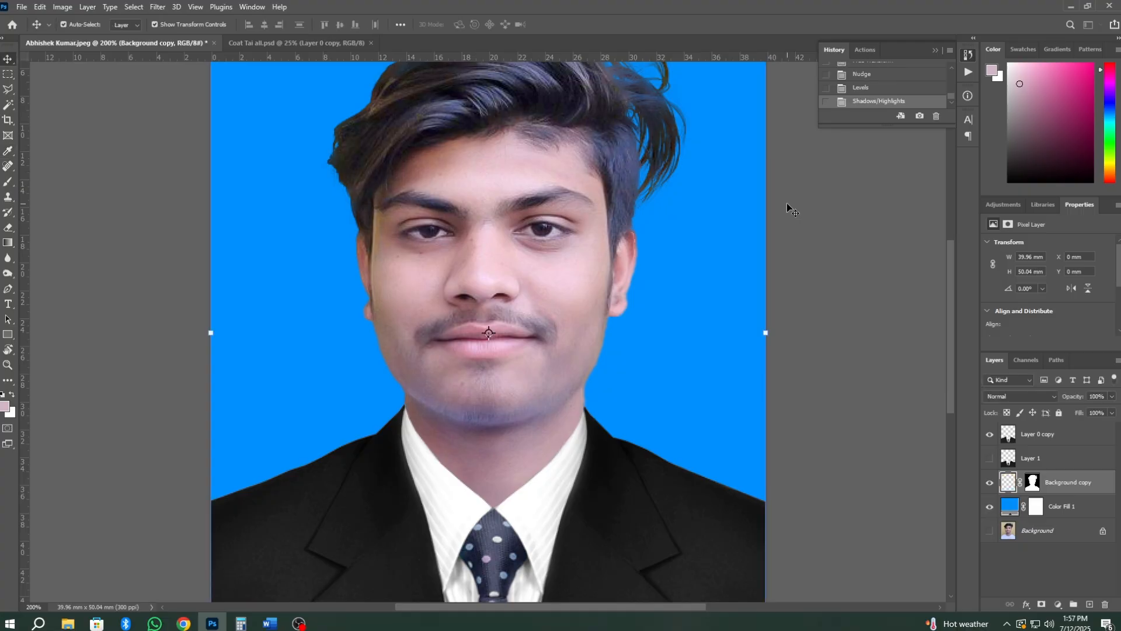
Deepen the blacks of the cut-out man's layer with a Selective Color adjustment.
{"action": "key", "text": "ctrl+minus"}
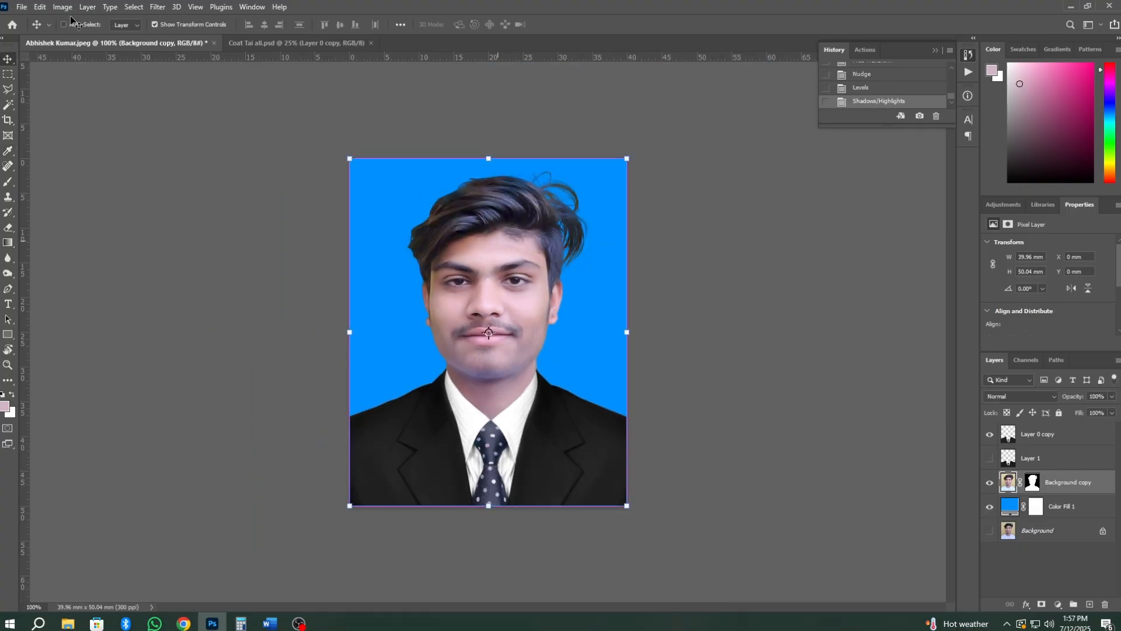
{"action": "left_click", "coordinate": [63, 7]}
{"action": "mouse_move", "coordinate": [85, 37]}
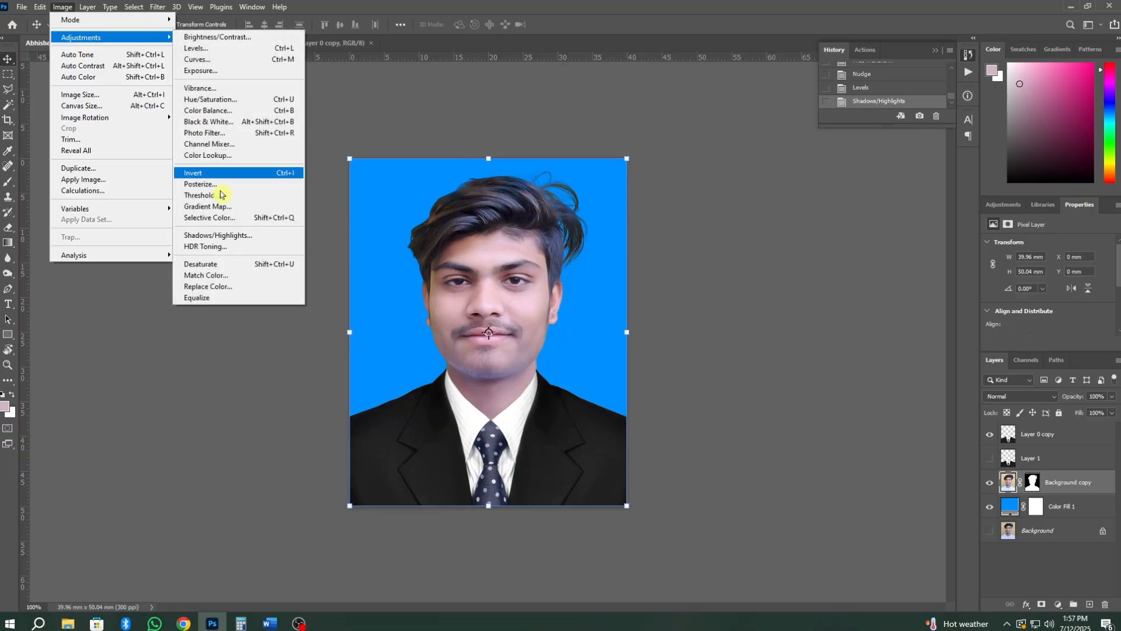
{"action": "left_click", "coordinate": [197, 219]}
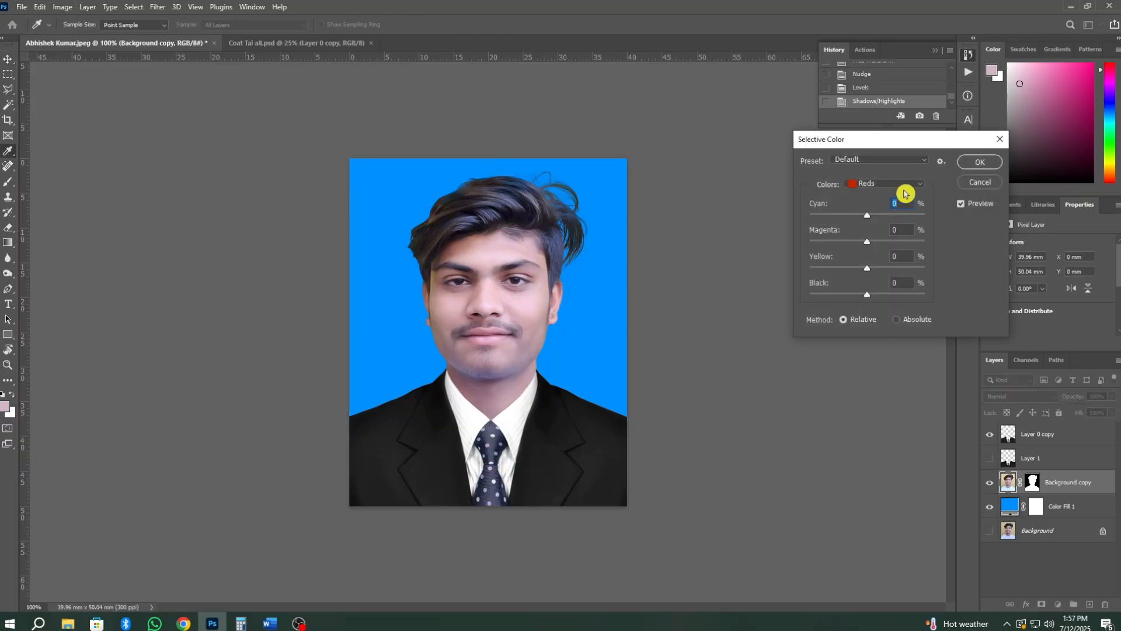
{"action": "left_click", "coordinate": [902, 184]}
{"action": "left_click", "coordinate": [865, 285]}
{"action": "left_click_drag", "start_coordinate": [876, 298], "coordinate": [881, 298]}
{"action": "left_click", "coordinate": [981, 162]}
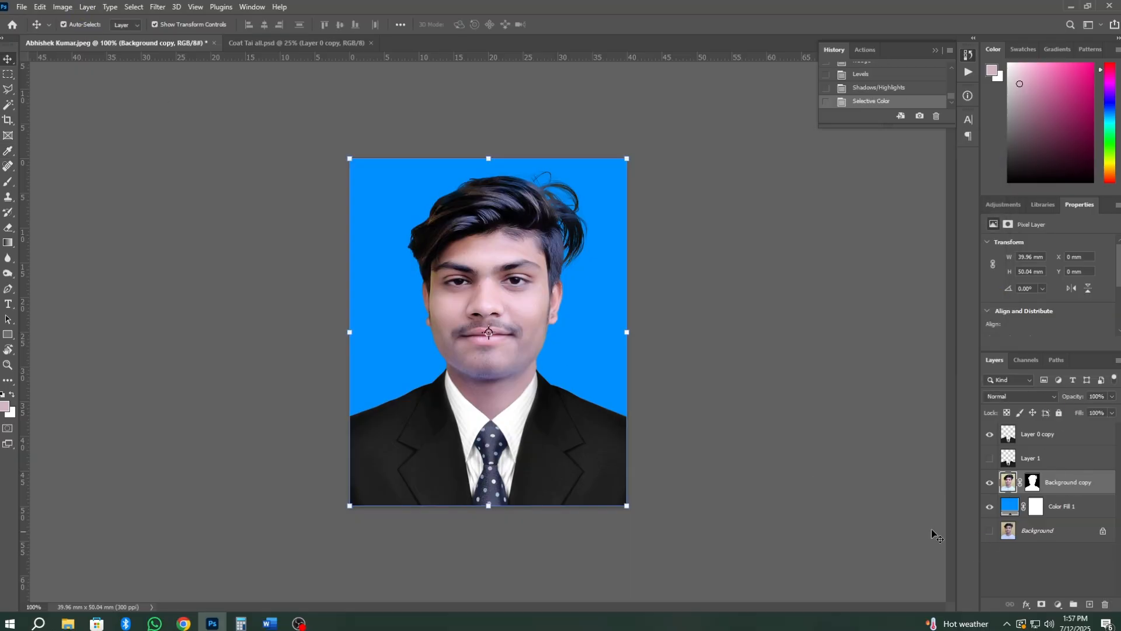
Make the original Background layer visible and delete the hidden suit layer, Layer 1.
{"action": "left_click", "coordinate": [992, 532]}
{"action": "left_click", "coordinate": [1045, 458]}
{"action": "key", "text": "Delete"}
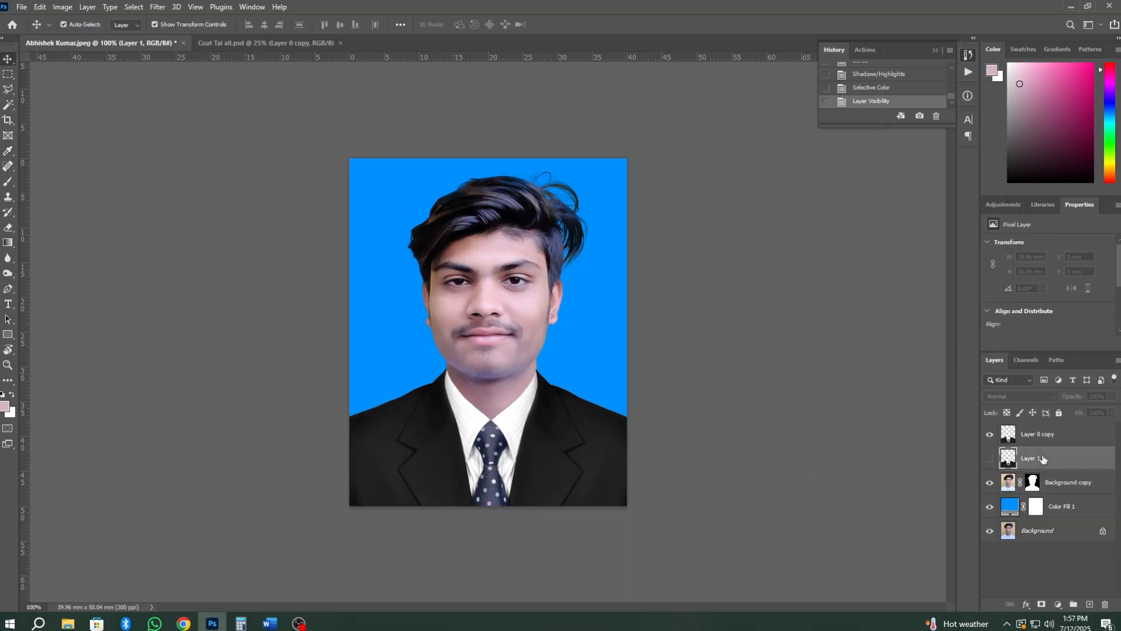
Flatten the passport photo's layers into a single background.
{"action": "left_click", "coordinate": [87, 7]}
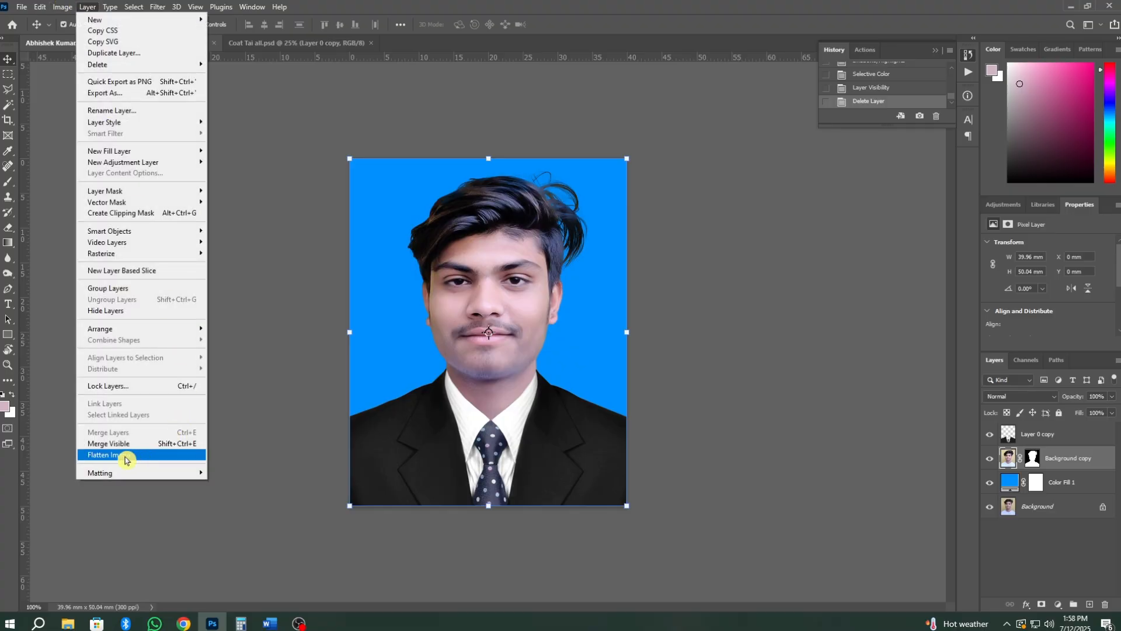
{"action": "left_click", "coordinate": [125, 459]}
{"action": "key", "text": "ctrl+plus"}
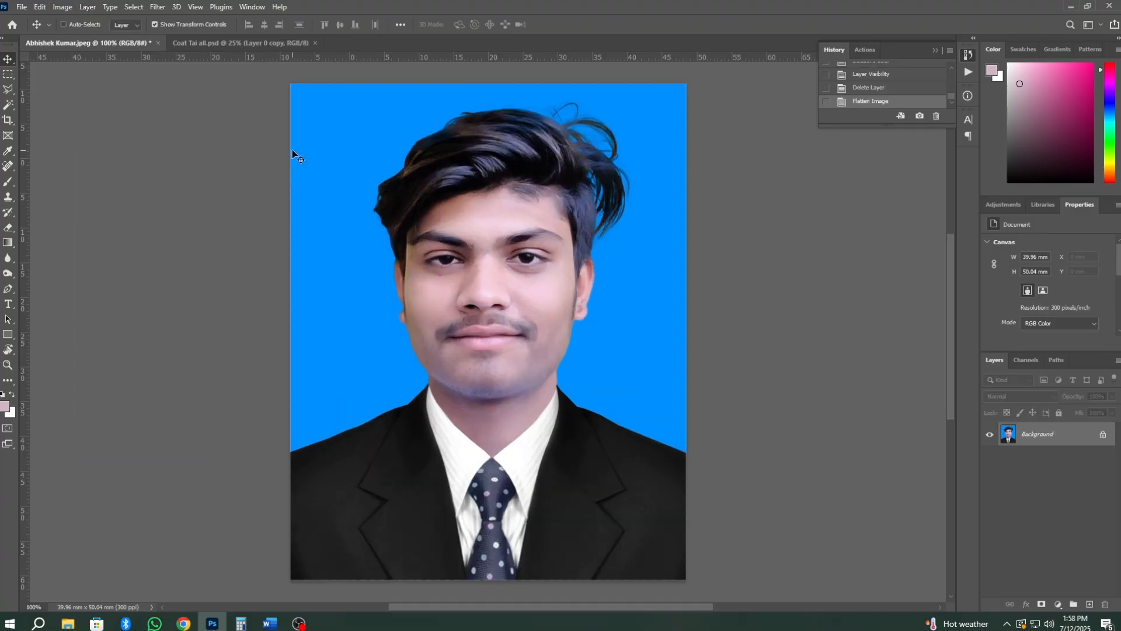
{"action": "key", "text": "ctrl+minus"}
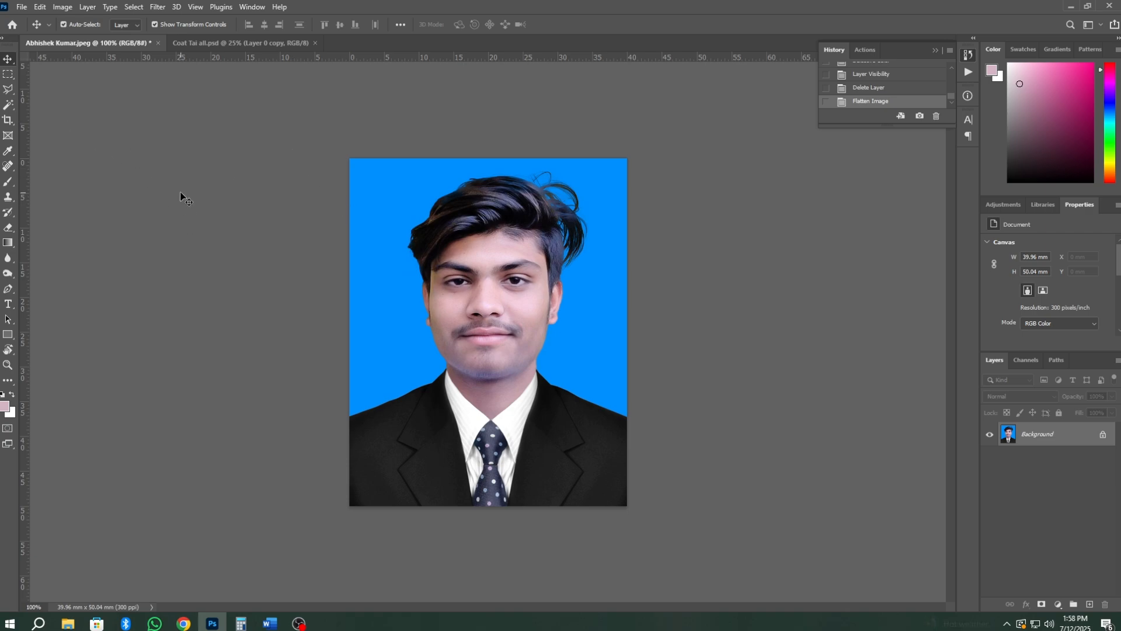
Select the entire passport photo with the Rectangular Marquee and copy it.
{"action": "left_click", "coordinate": [41, 8]}
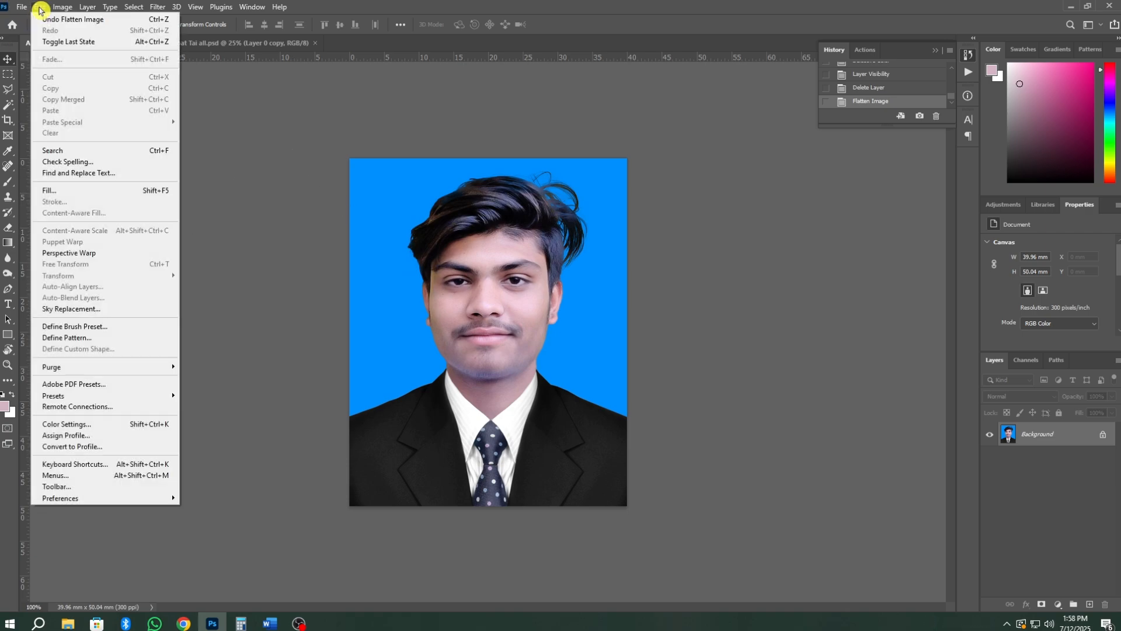
{"action": "left_click", "coordinate": [376, 6]}
{"action": "left_click", "coordinate": [9, 78]}
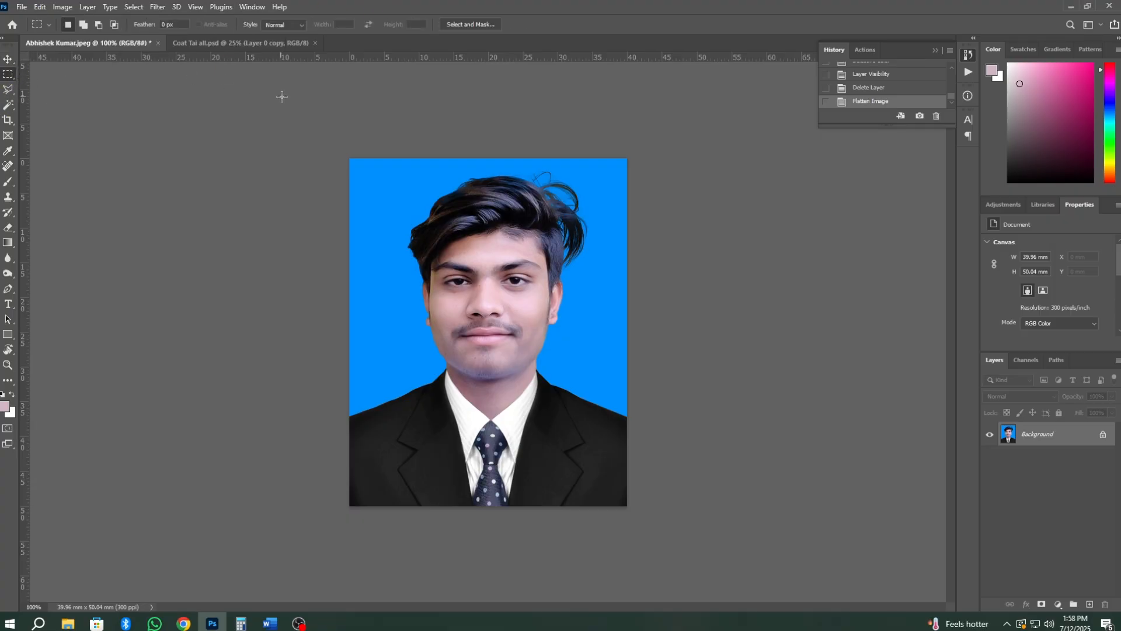
{"action": "left_click_drag", "start_coordinate": [334, 154], "coordinate": [935, 584]}
{"action": "right_click", "coordinate": [450, 240]}
{"action": "left_click", "coordinate": [537, 5]}
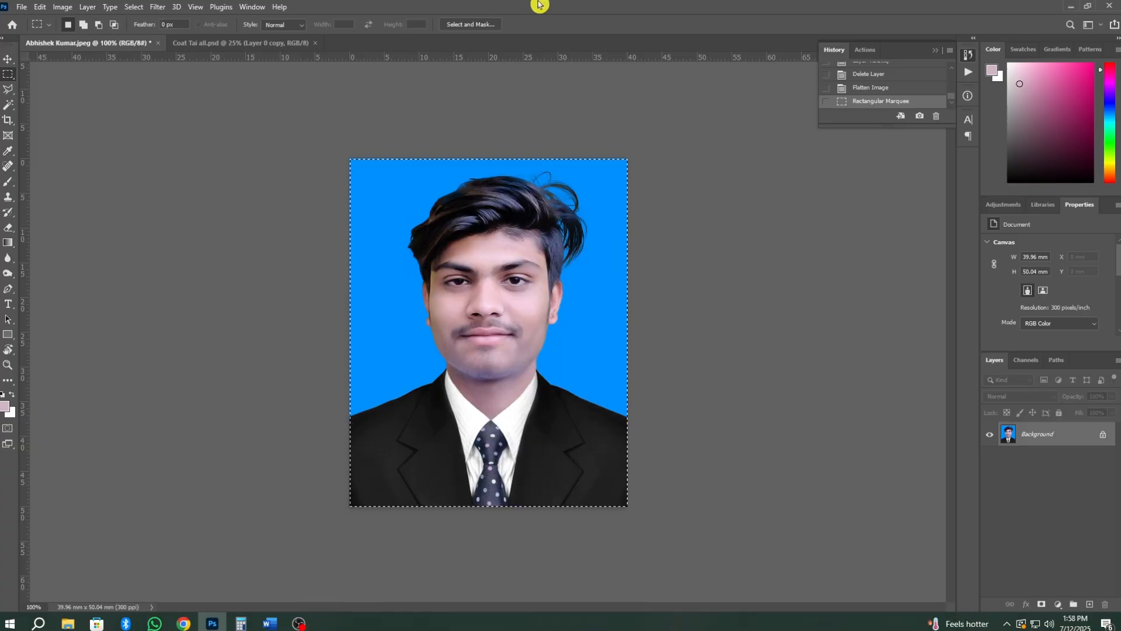
{"action": "left_click", "coordinate": [38, 7]}
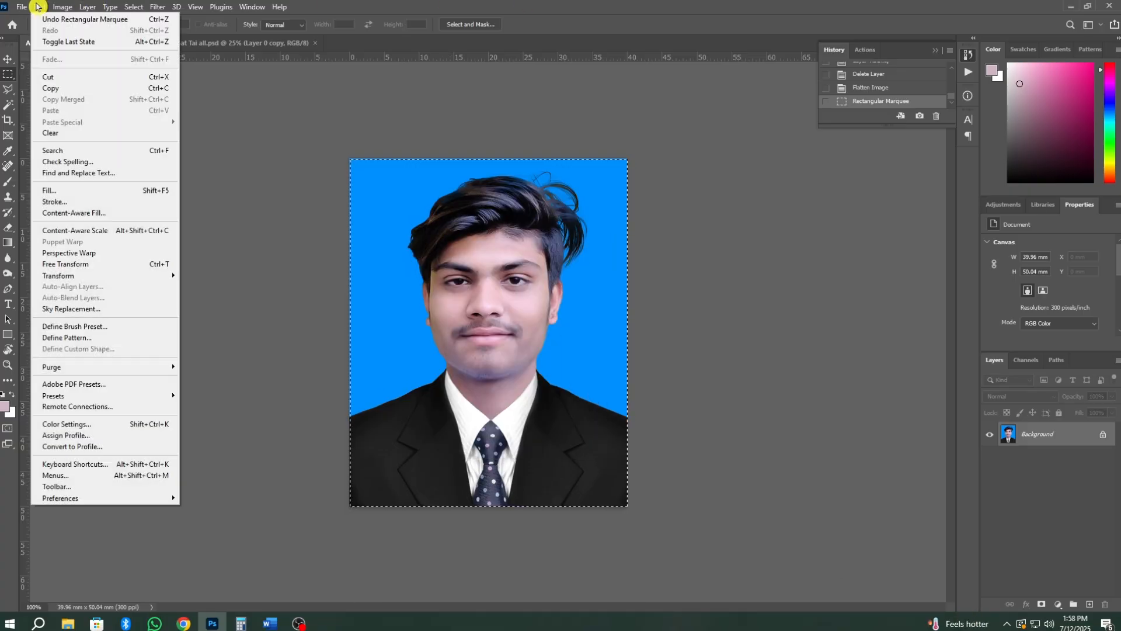
{"action": "left_click", "coordinate": [67, 88]}
Create a blank A4 print document of 210 x 297 mm at 300 pixels/inch with a white background.
{"action": "left_click", "coordinate": [22, 7]}
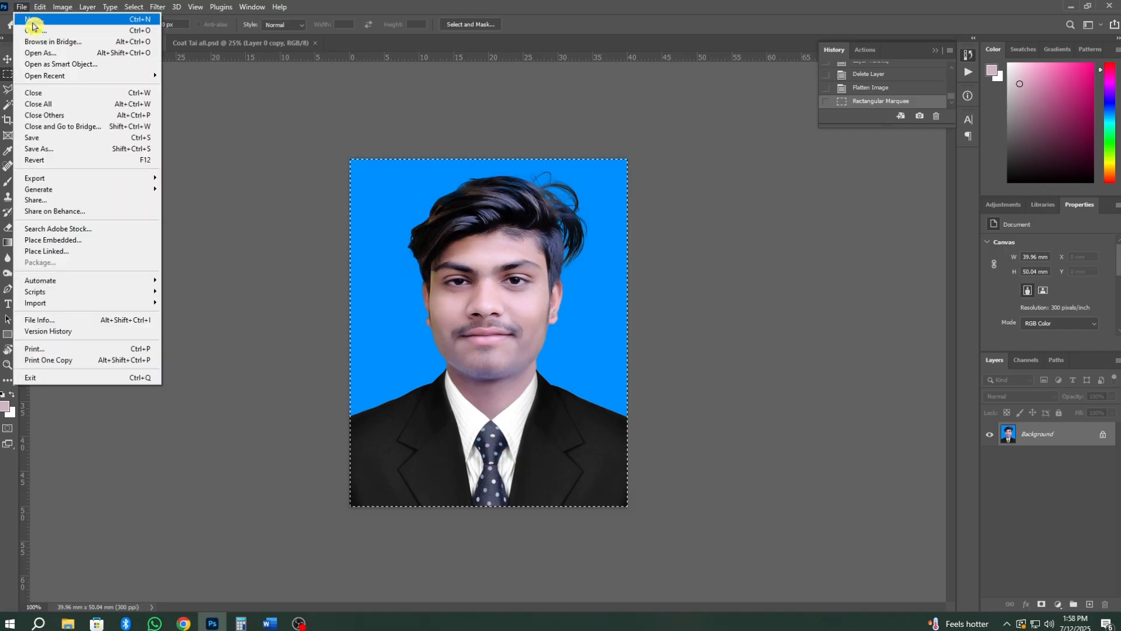
{"action": "left_click", "coordinate": [31, 19]}
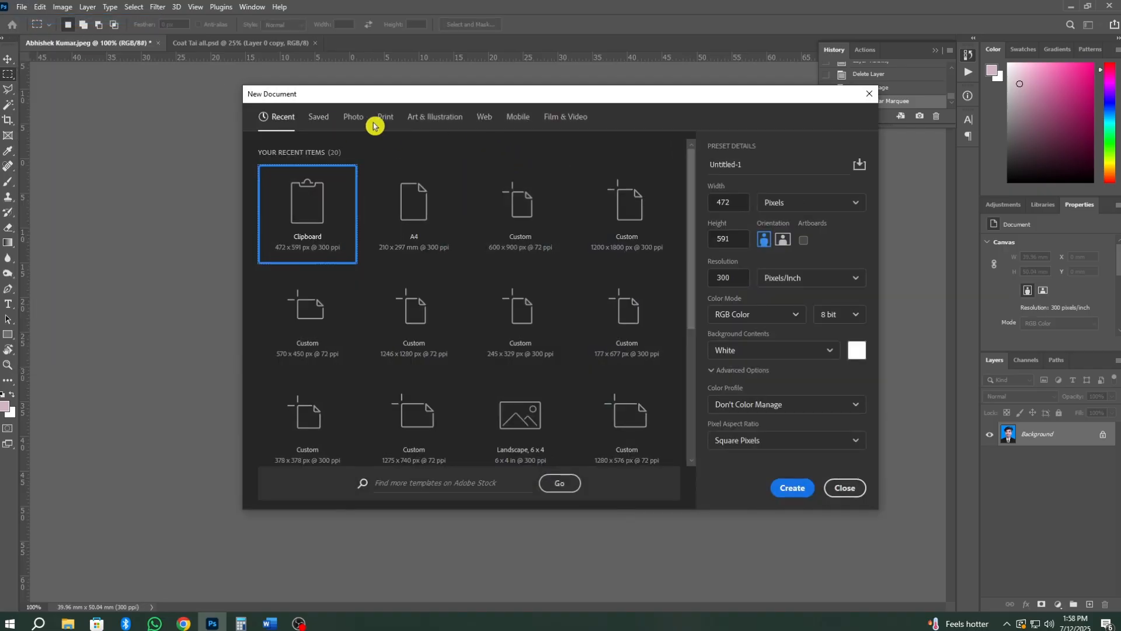
{"action": "left_click", "coordinate": [385, 117]}
{"action": "left_click", "coordinate": [630, 220]}
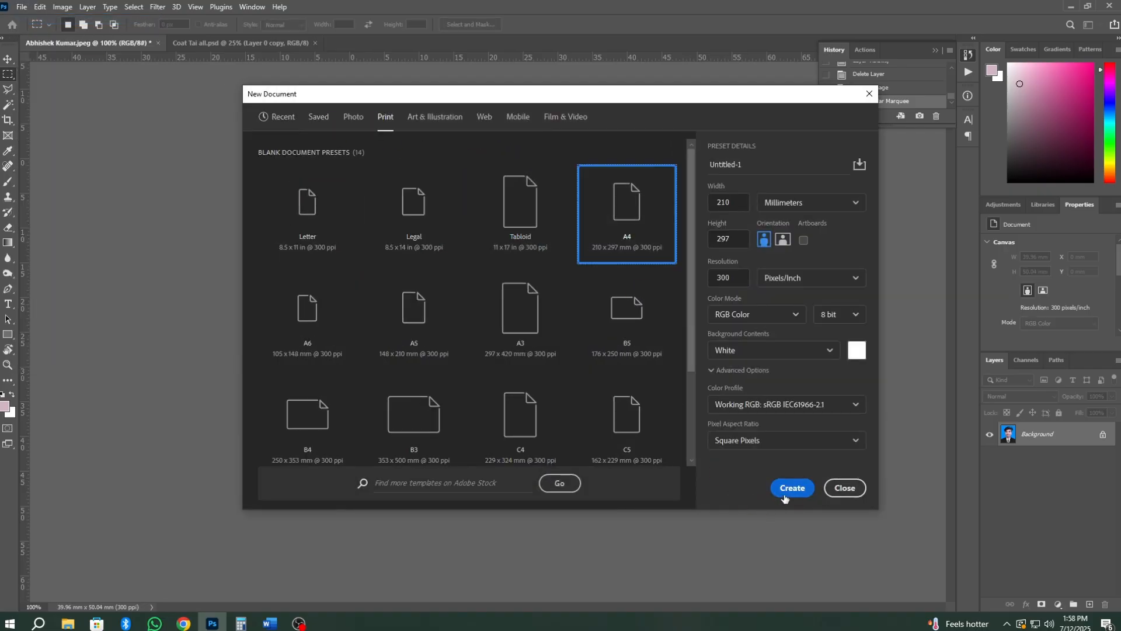
{"action": "left_click", "coordinate": [792, 489]}
Paste the copied passport photo onto the A4 page.
{"action": "left_click", "coordinate": [40, 7]}
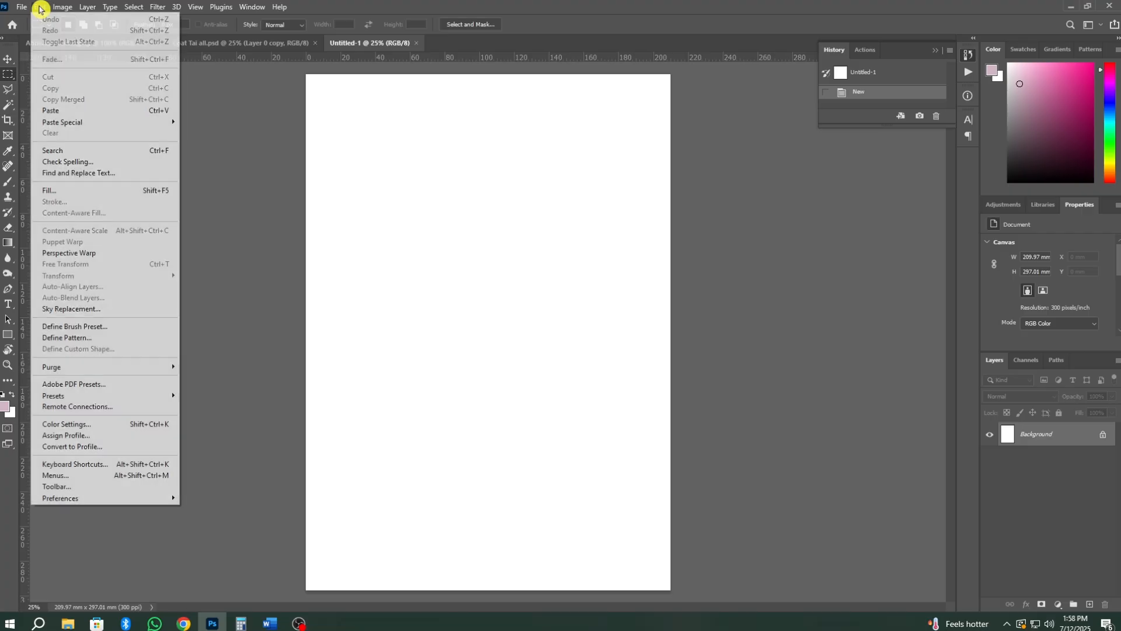
{"action": "left_click", "coordinate": [73, 115]}
{"action": "left_click", "coordinate": [8, 59]}
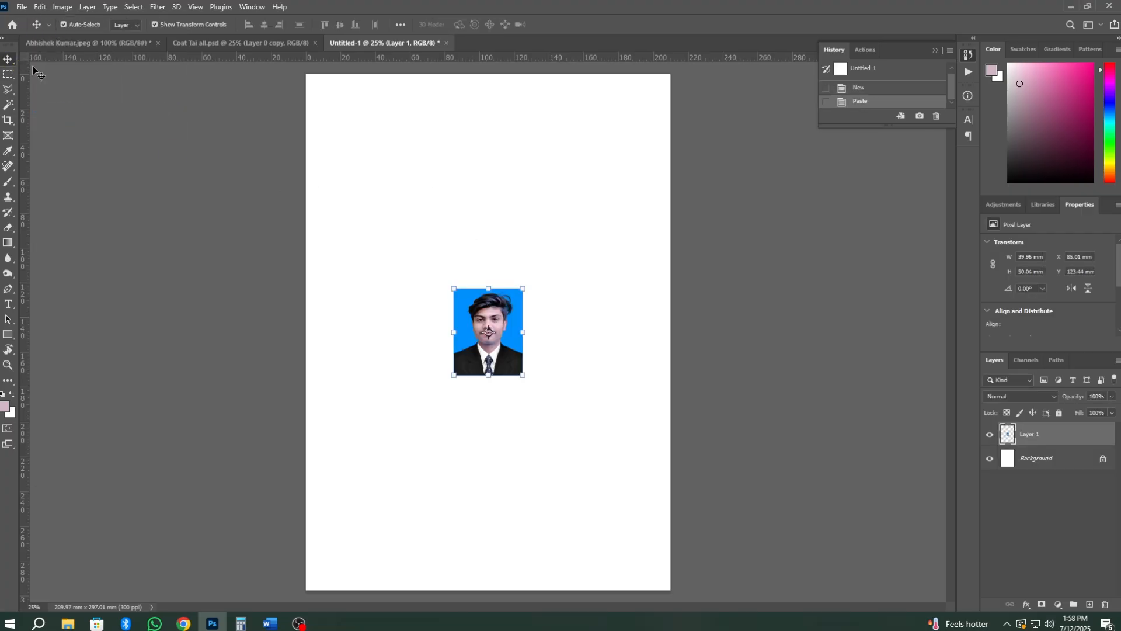
Move the photo to the page's upper-left corner and place one duplicate beside it with a small gap.
{"action": "key", "text": "ctrl+plus"}
{"action": "left_click_drag", "start_coordinate": [441, 221], "coordinate": [467, 398]}
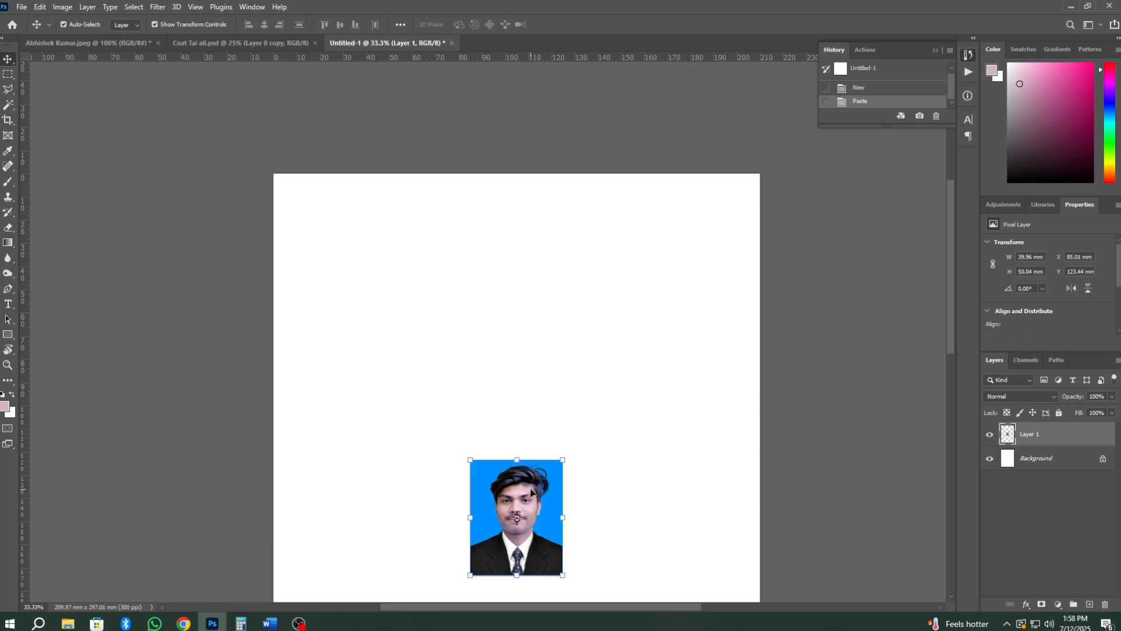
{"action": "left_click_drag", "start_coordinate": [532, 492], "coordinate": [421, 221]}
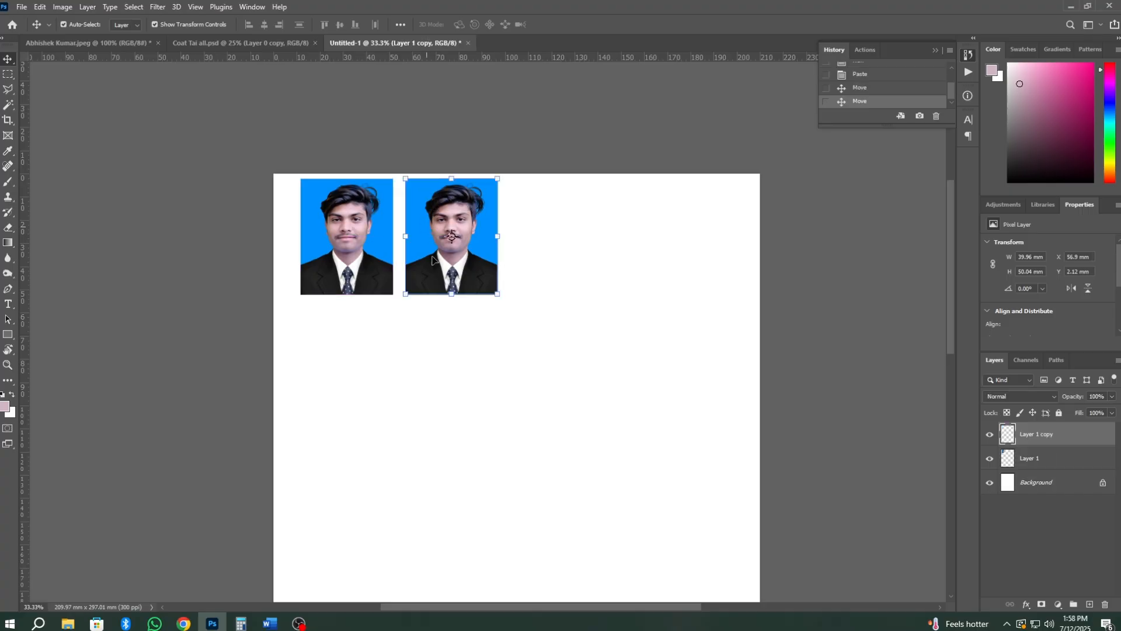
{"action": "left_click", "coordinate": [425, 365]}
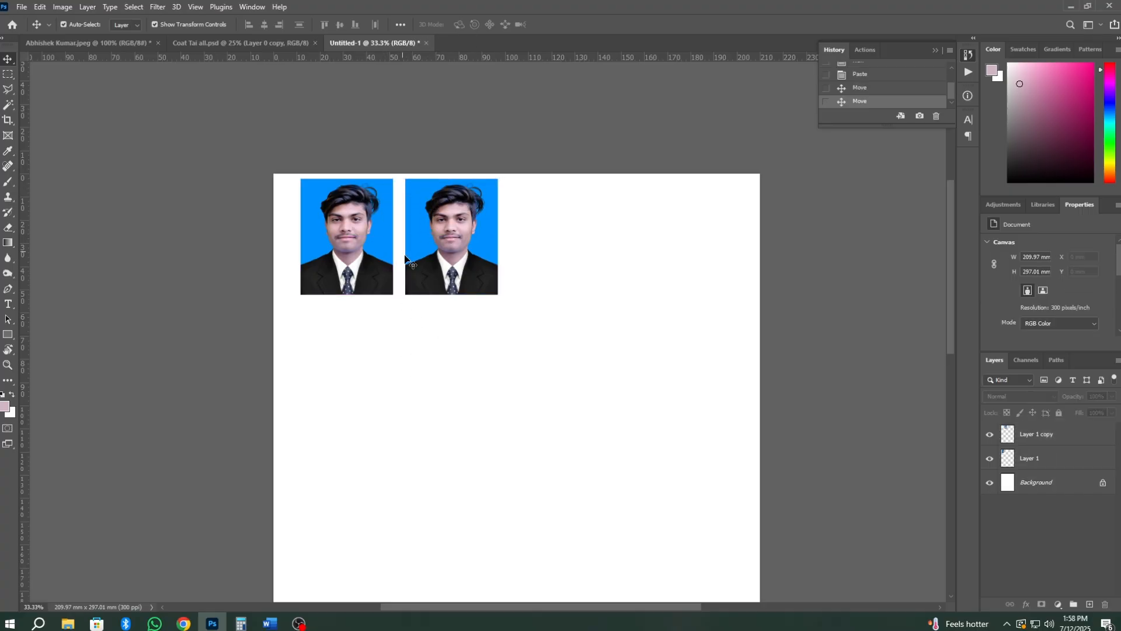
Shift both photos down slightly to Y 4.15 mm and duplicate the pair to the right, completing a row of four.
{"action": "left_click_drag", "start_coordinate": [484, 355], "coordinate": [328, 258]}
{"action": "left_click_drag", "start_coordinate": [461, 255], "coordinate": [461, 259]}
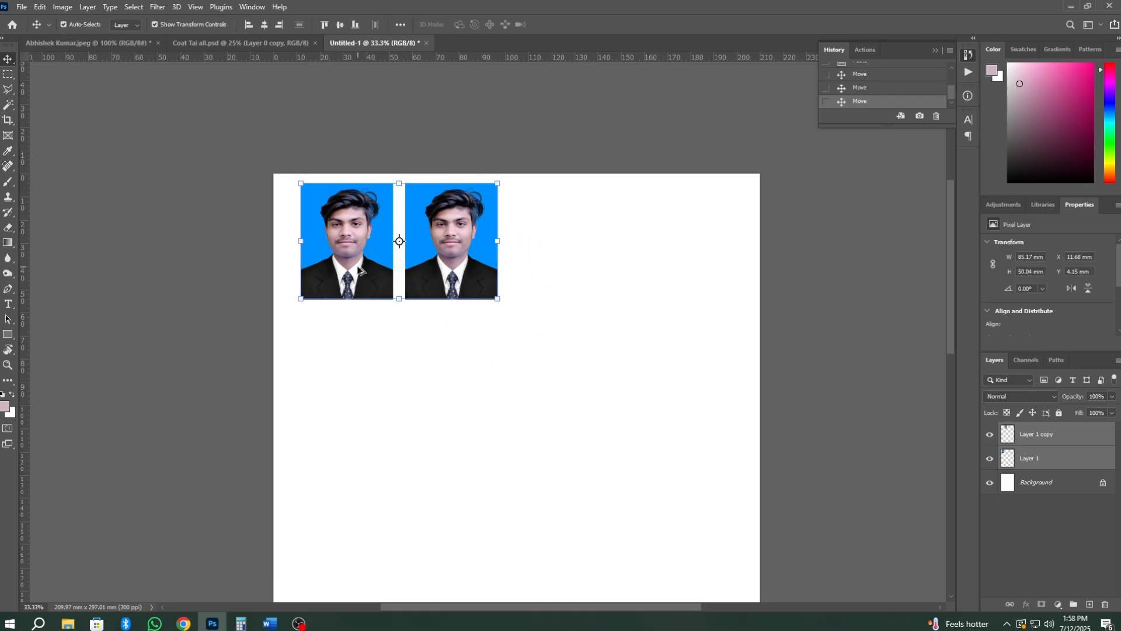
{"action": "left_click_drag", "start_coordinate": [359, 270], "coordinate": [568, 270]}
{"action": "left_click", "coordinate": [631, 380]}
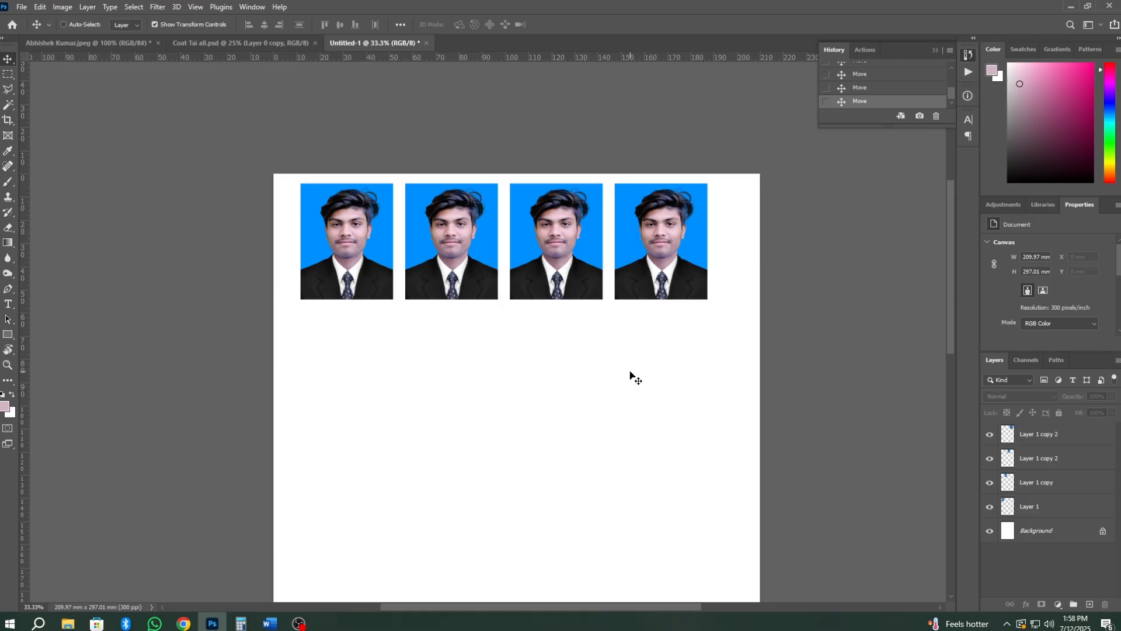
Duplicate the row of four photos directly below as a second row, leaving a small gap.
{"action": "key", "text": "ctrl+plus"}
{"action": "key", "text": "ctrl+minus"}
{"action": "scroll", "coordinate": [674, 350], "scroll_direction": "down", "scroll_amount": 2}
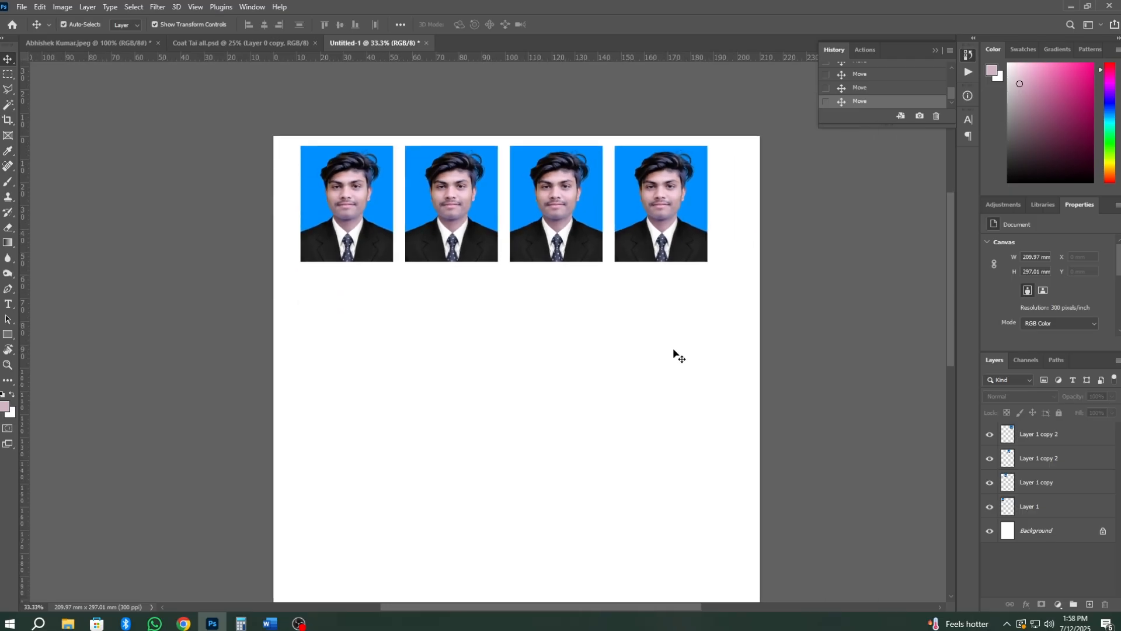
{"action": "left_click_drag", "start_coordinate": [724, 377], "coordinate": [316, 196]}
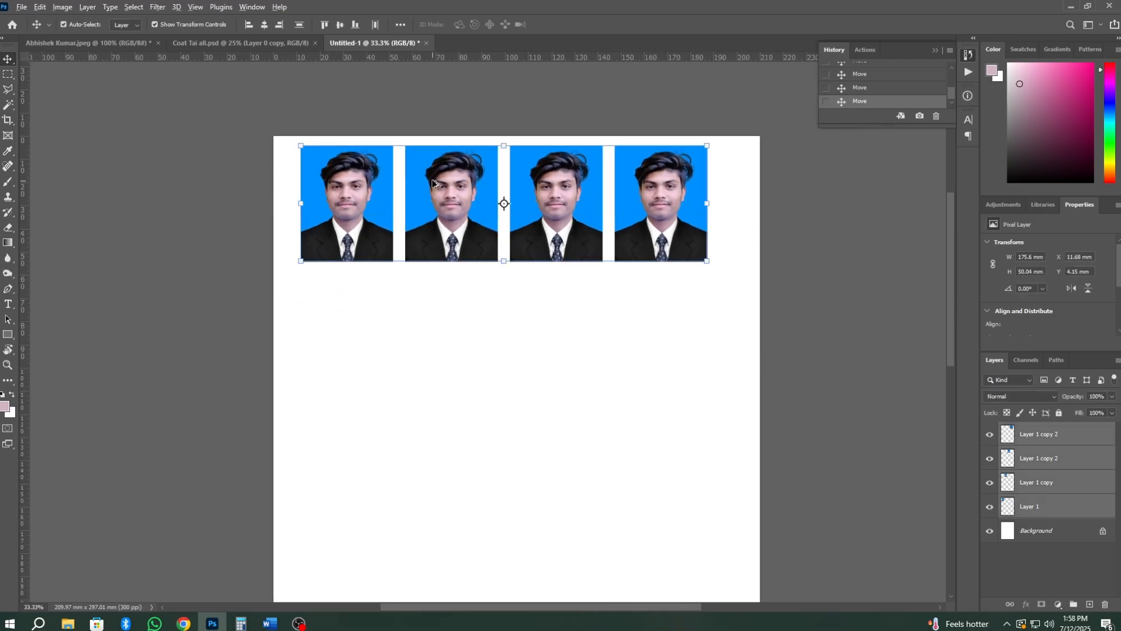
{"action": "left_click_drag", "start_coordinate": [438, 192], "coordinate": [438, 319]}
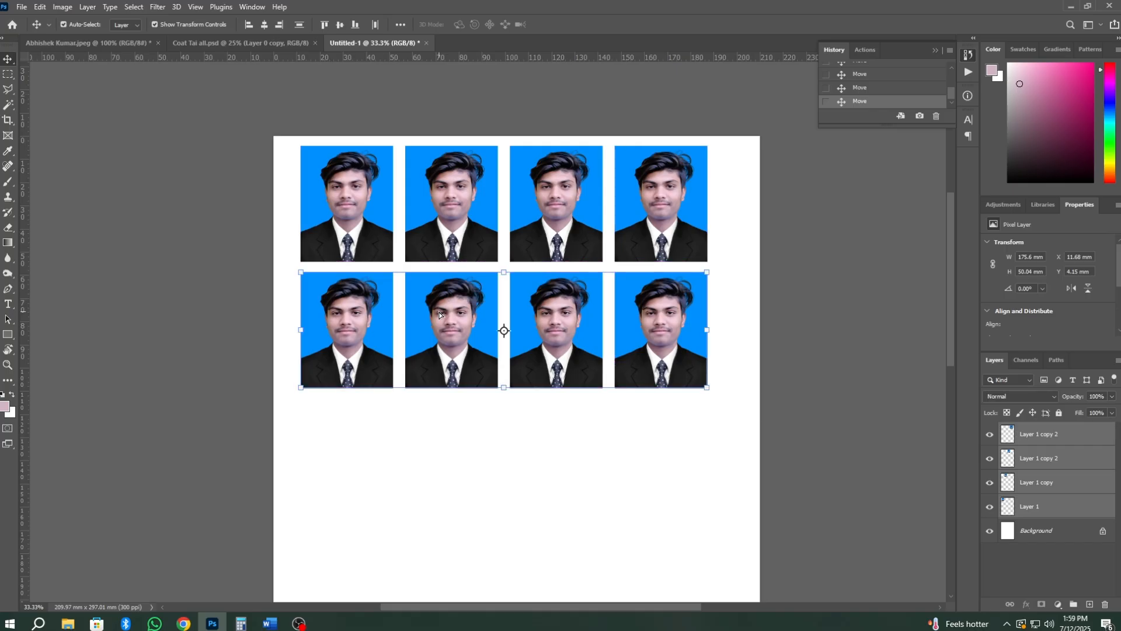
Duplicate both photo rows below the existing ones to make four rows, with the copies starting at Y 113.37 mm.
{"action": "left_click_drag", "start_coordinate": [686, 488], "coordinate": [310, 175]}
{"action": "scroll", "coordinate": [526, 233], "scroll_direction": "down", "scroll_amount": 2}
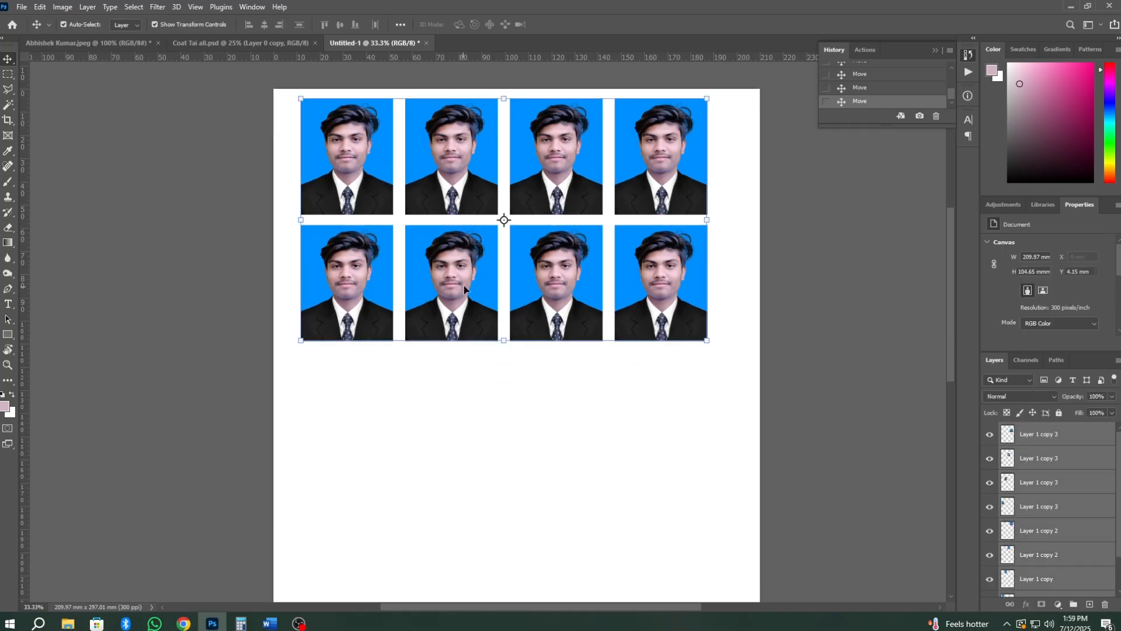
{"action": "left_click_drag", "start_coordinate": [570, 154], "coordinate": [582, 383]}
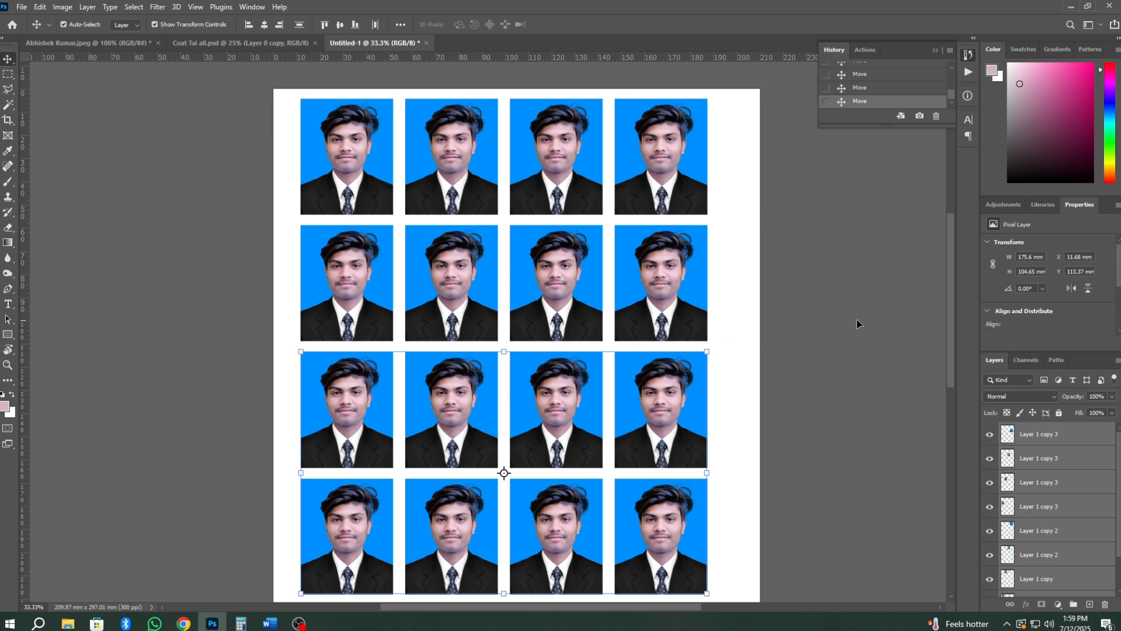
Duplicate the bottom row of four photos below itself as the page's fifth row.
{"action": "scroll", "coordinate": [740, 343], "scroll_direction": "down", "scroll_amount": 5}
{"action": "left_click_drag", "start_coordinate": [701, 455], "coordinate": [335, 344]}
{"action": "left_click_drag", "start_coordinate": [466, 307], "coordinate": [466, 433]}
{"action": "left_click", "coordinate": [774, 352]}
Select the whole grid of 20 photos and move it slightly right and down towards the page's centre.
{"action": "key", "text": "ctrl+0"}
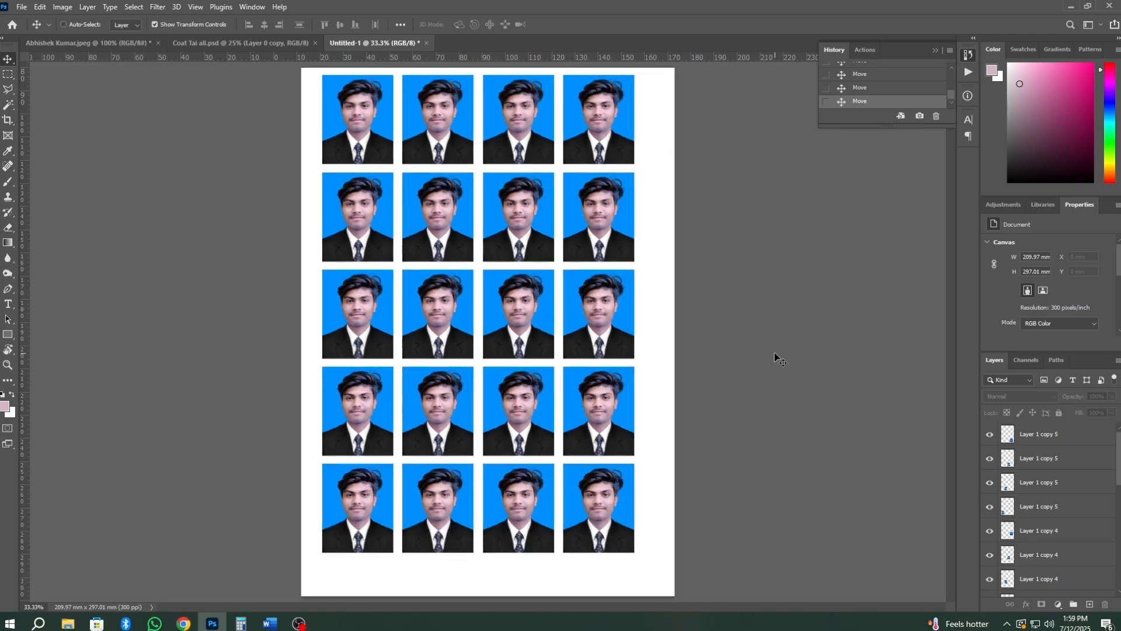
{"action": "key", "text": "ctrl+minus"}
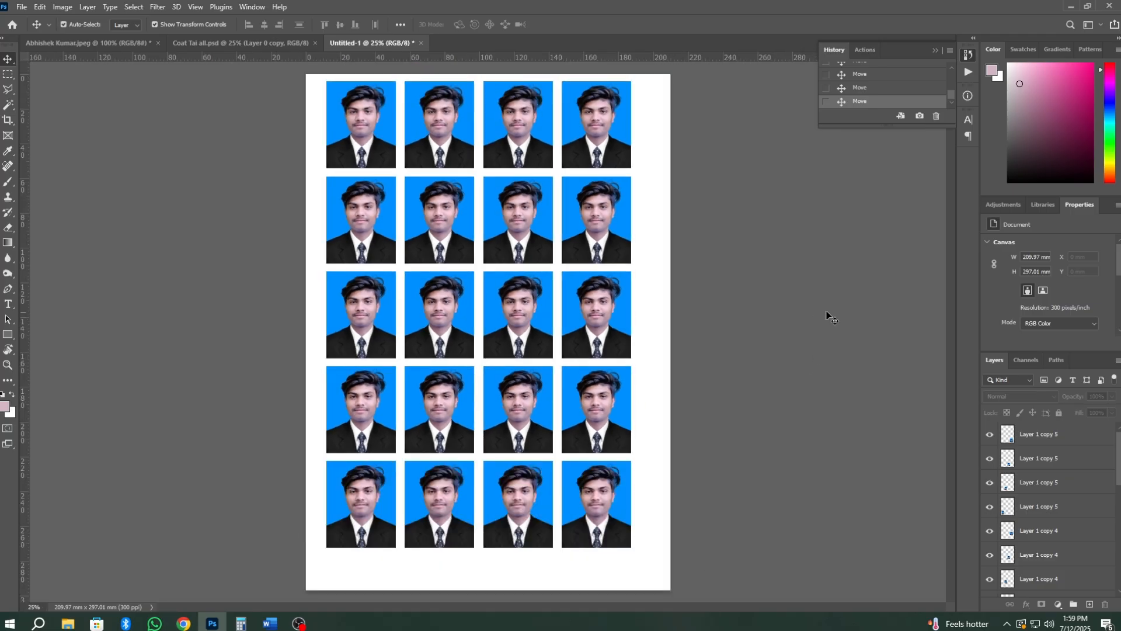
{"action": "left_click_drag", "start_coordinate": [705, 130], "coordinate": [298, 583]}
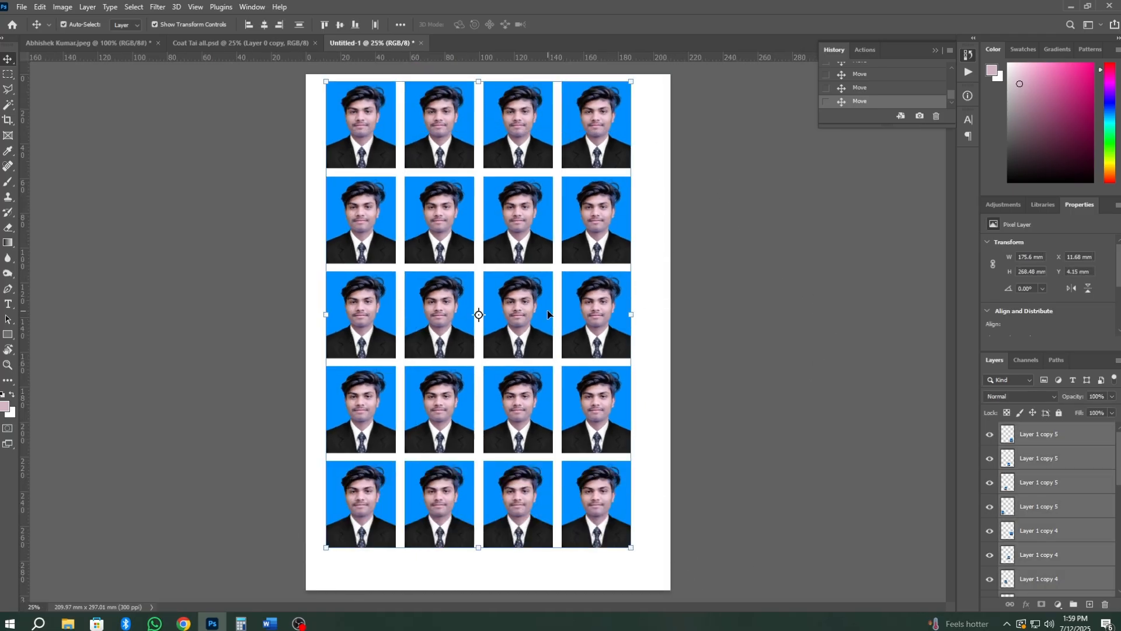
{"action": "left_click_drag", "start_coordinate": [546, 313], "coordinate": [554, 322]}
{"action": "left_click", "coordinate": [744, 301]}
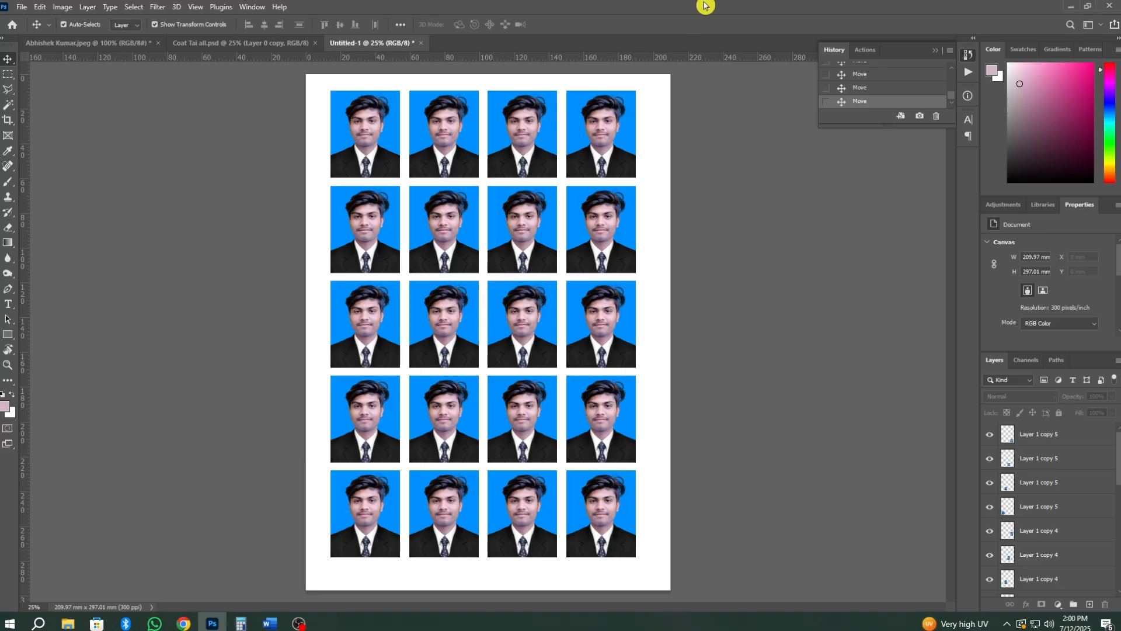
{"action": "left_click", "coordinate": [298, 622]}
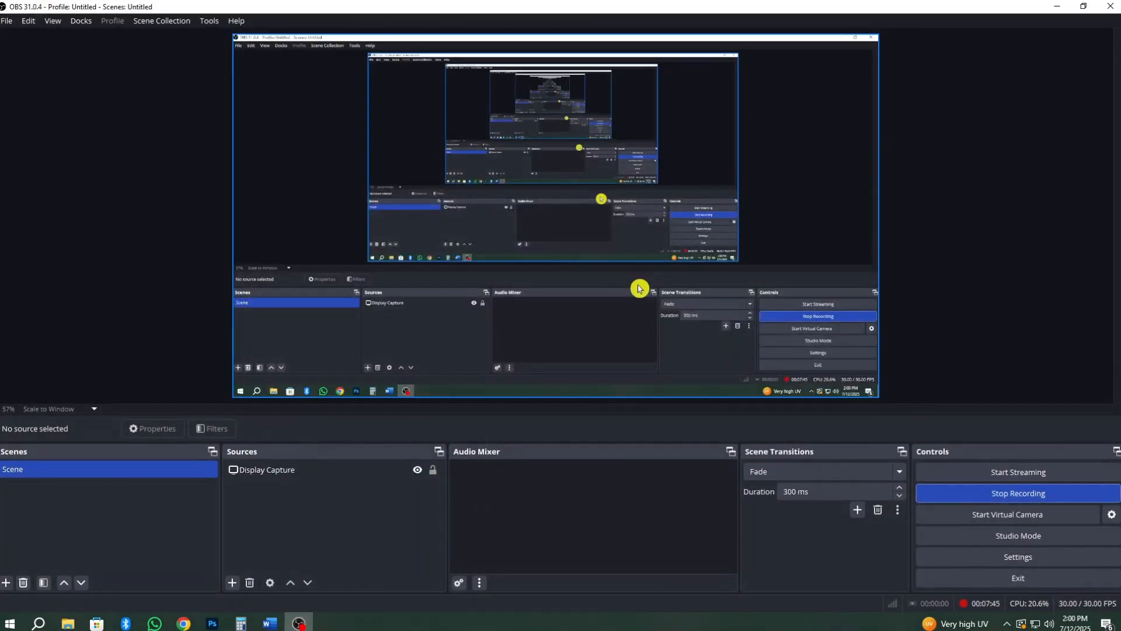